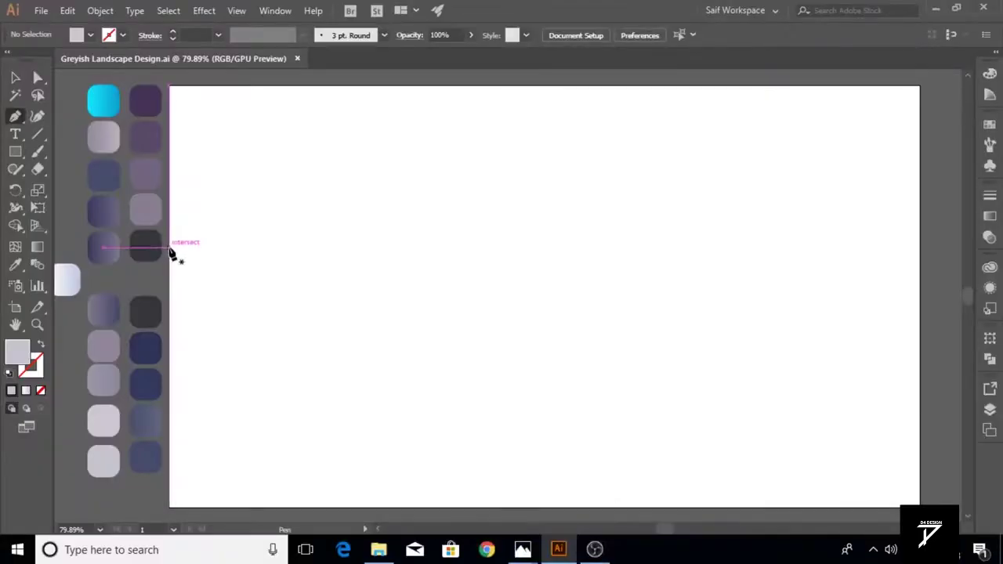
Pen-draw a closed stepped cliff path down the artboard's left edge to the bottom
{"action": "left_click", "coordinate": [170, 248]}
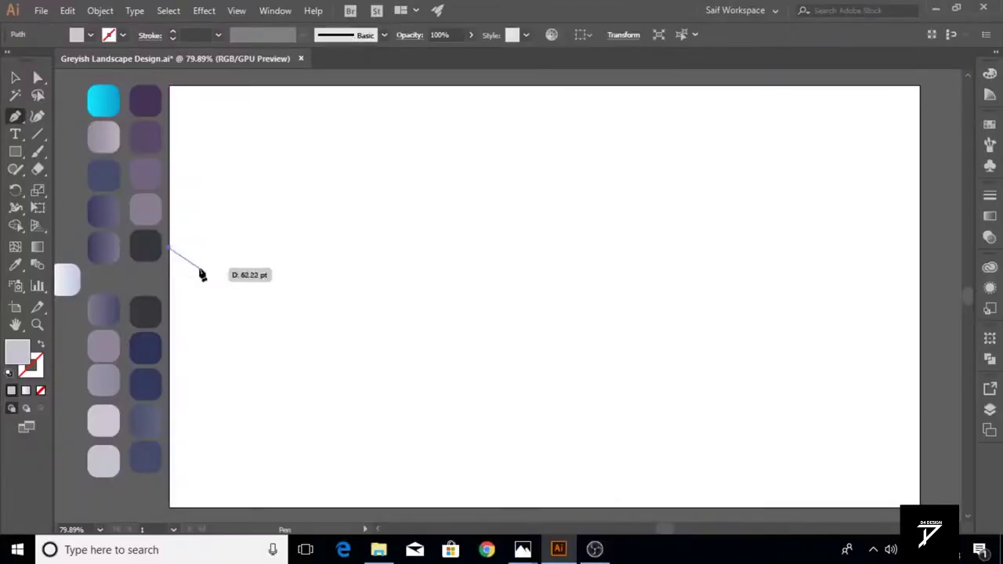
{"action": "left_click", "coordinate": [210, 267]}
{"action": "left_click", "coordinate": [210, 290]}
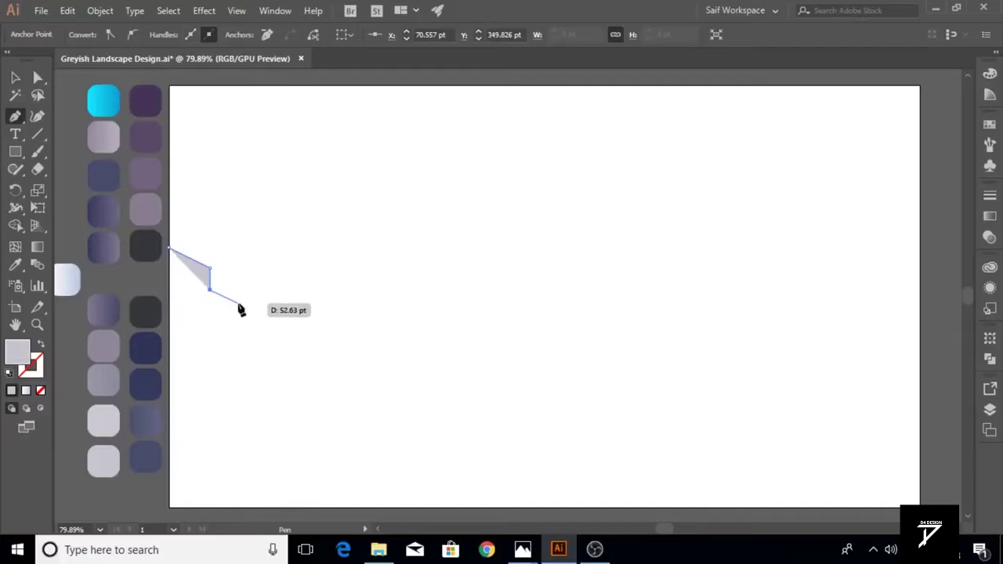
{"action": "left_click", "coordinate": [231, 301]}
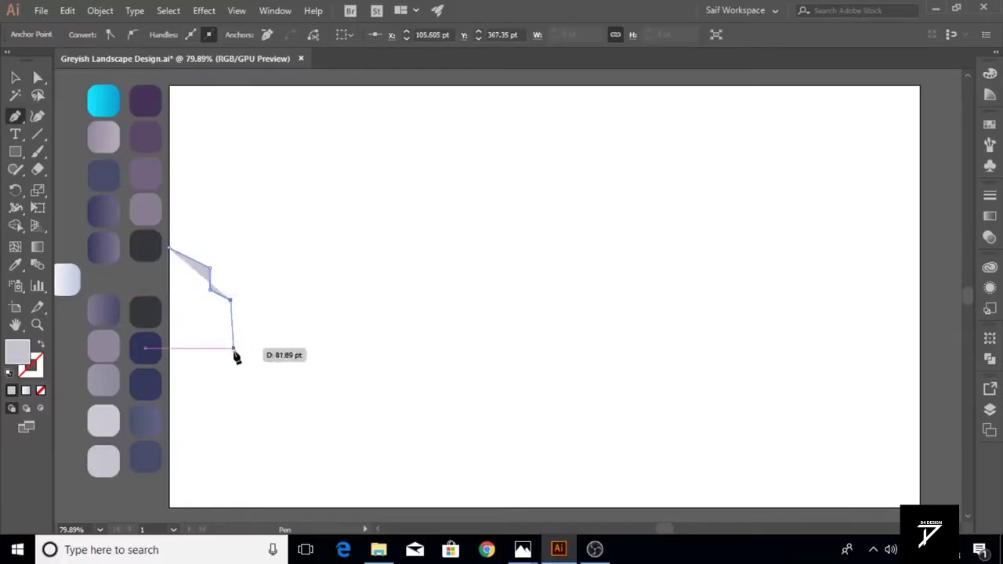
{"action": "left_click", "coordinate": [230, 340]}
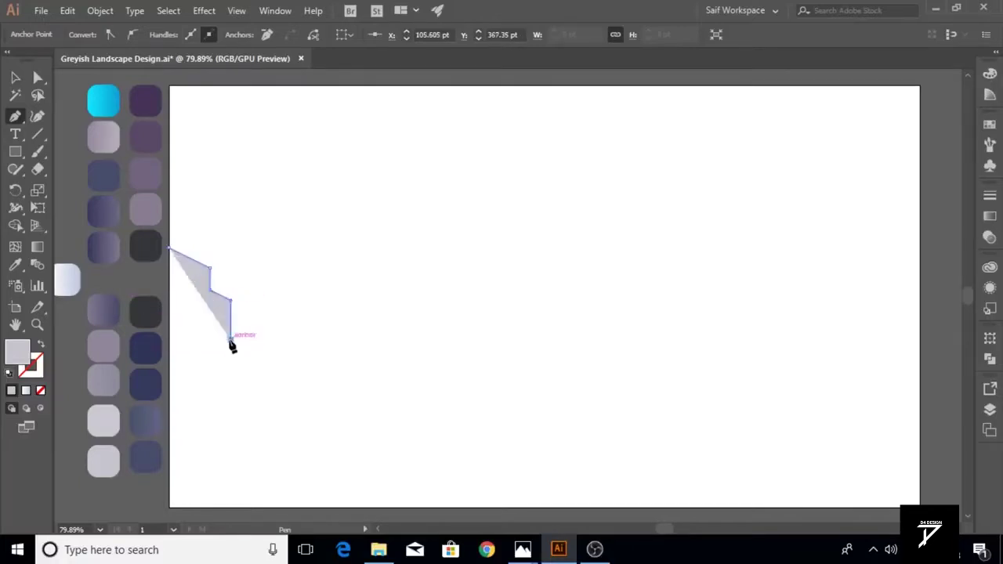
{"action": "left_click_drag", "start_coordinate": [231, 341], "coordinate": [235, 433]}
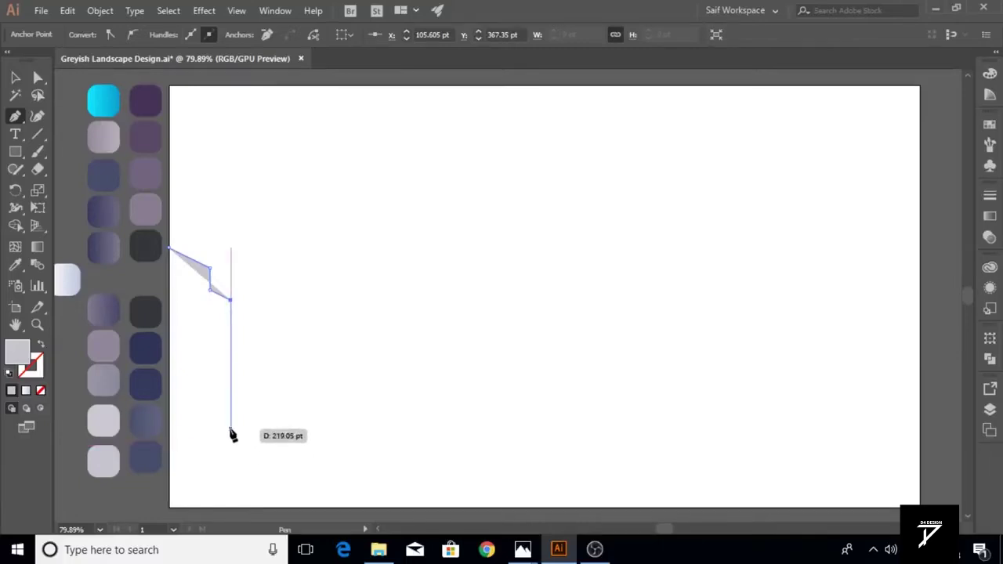
{"action": "left_click", "coordinate": [231, 433]}
{"action": "left_click", "coordinate": [255, 445]}
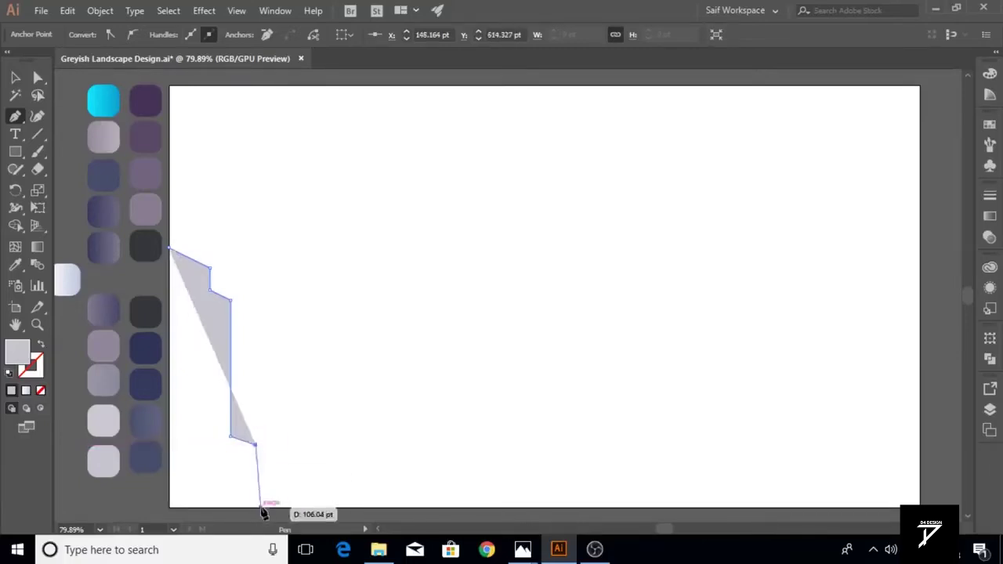
{"action": "left_click", "coordinate": [256, 505]}
{"action": "left_click", "coordinate": [169, 506]}
{"action": "left_click", "coordinate": [169, 251]}
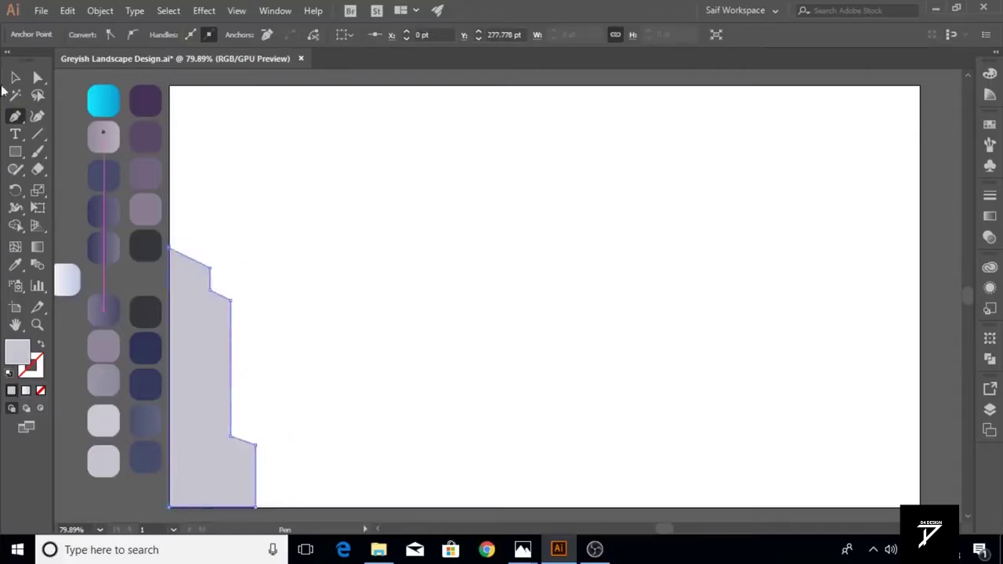
Set the cliff's fill to None so only its outline remains, then deselect
{"action": "key", "text": "v"}
{"action": "left_click", "coordinate": [90, 34]}
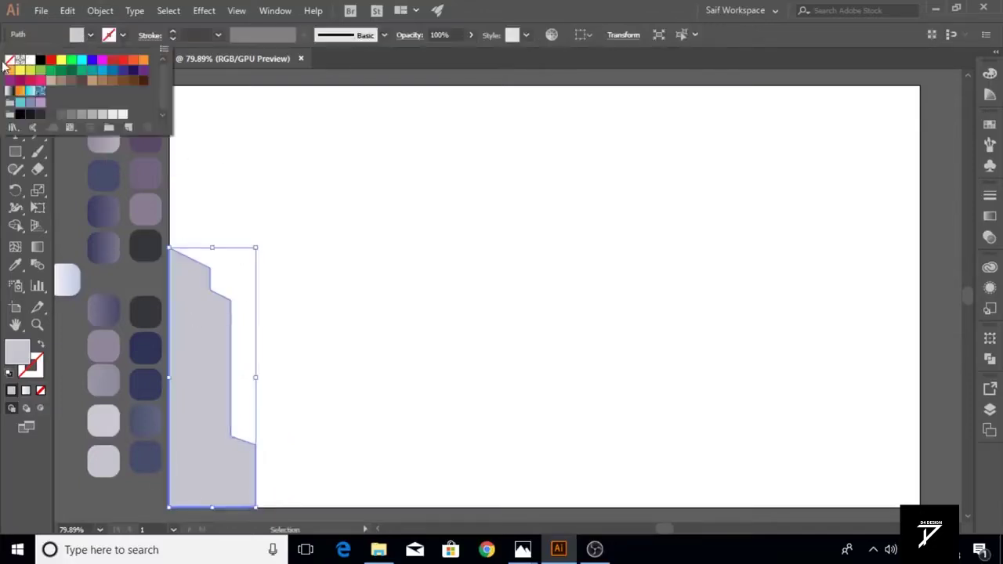
{"action": "left_click", "coordinate": [10, 59]}
{"action": "left_click", "coordinate": [218, 119]}
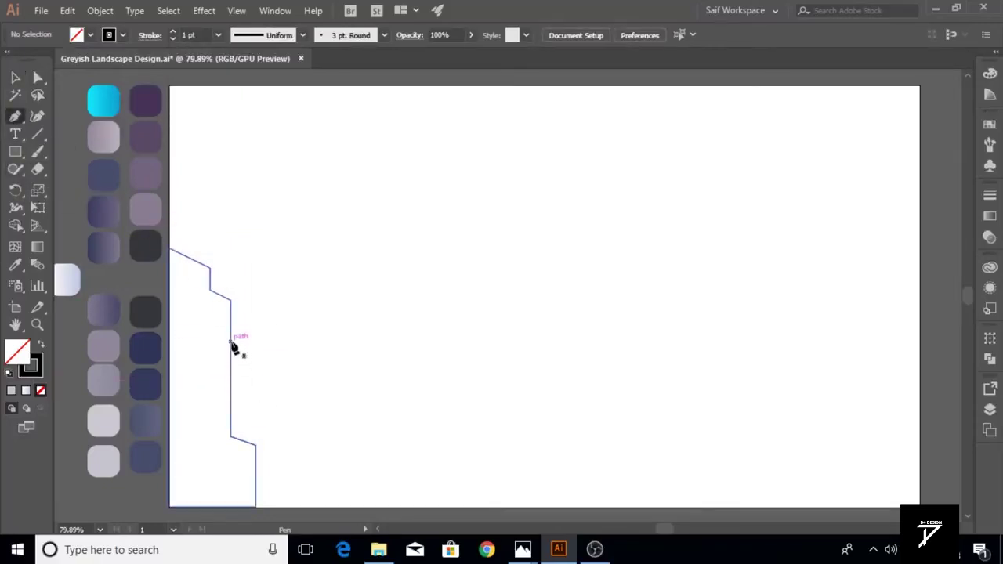
Pen-draw a closed stepped slope from the first cliff's edge down to the artboard's bottom edge
{"action": "left_click", "coordinate": [230, 347]}
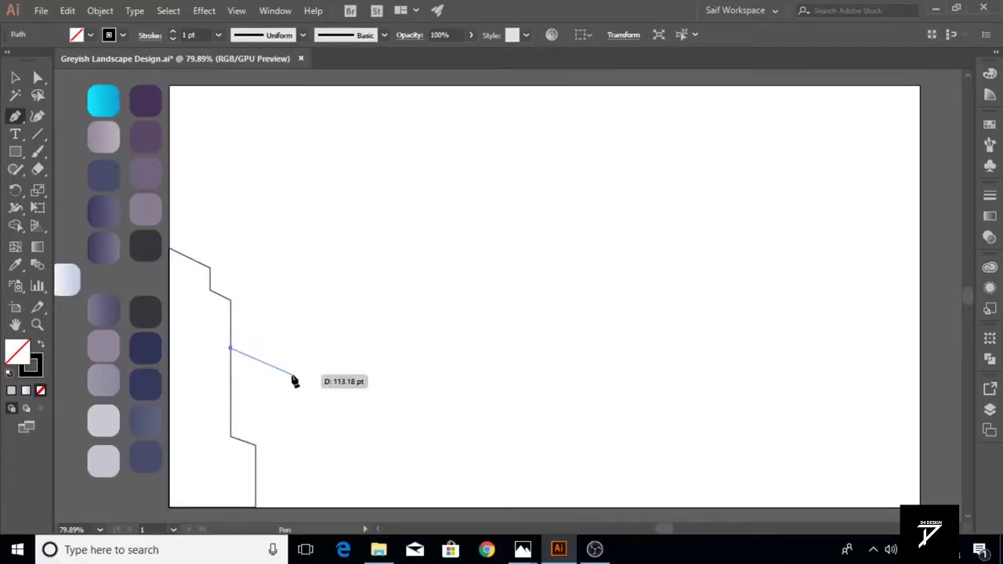
{"action": "left_click", "coordinate": [292, 374]}
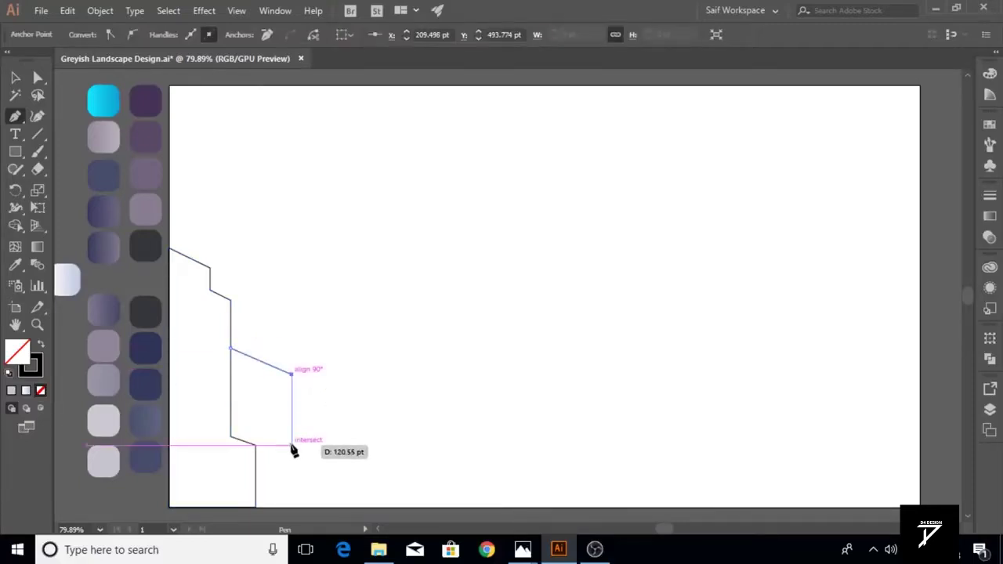
{"action": "left_click", "coordinate": [291, 432]}
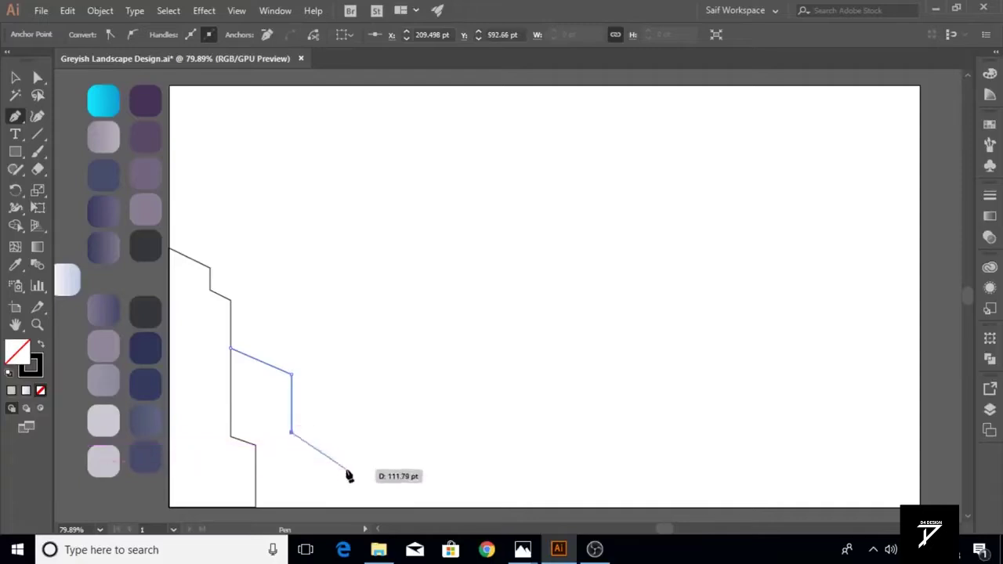
{"action": "left_click", "coordinate": [339, 463]}
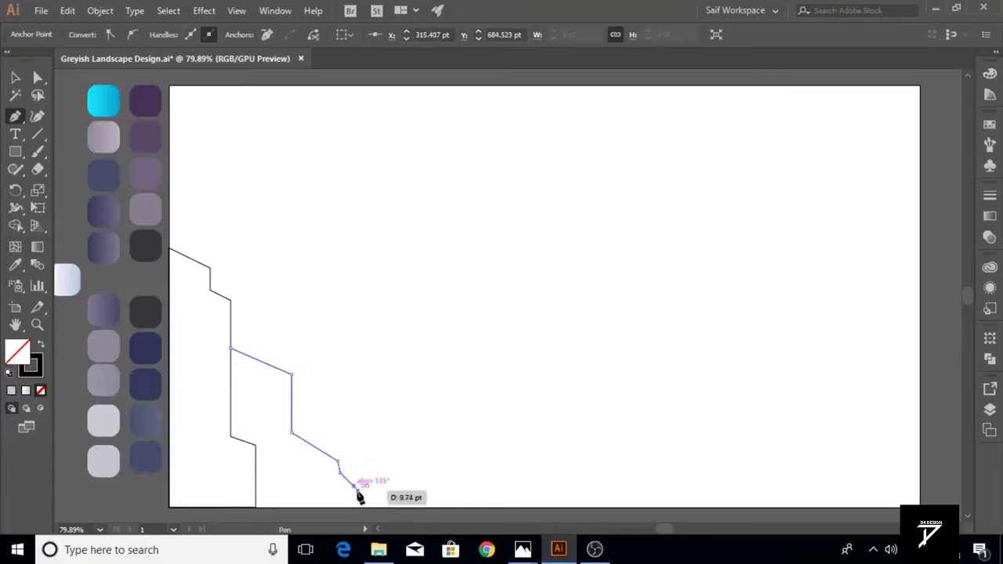
{"action": "left_click", "coordinate": [378, 500]}
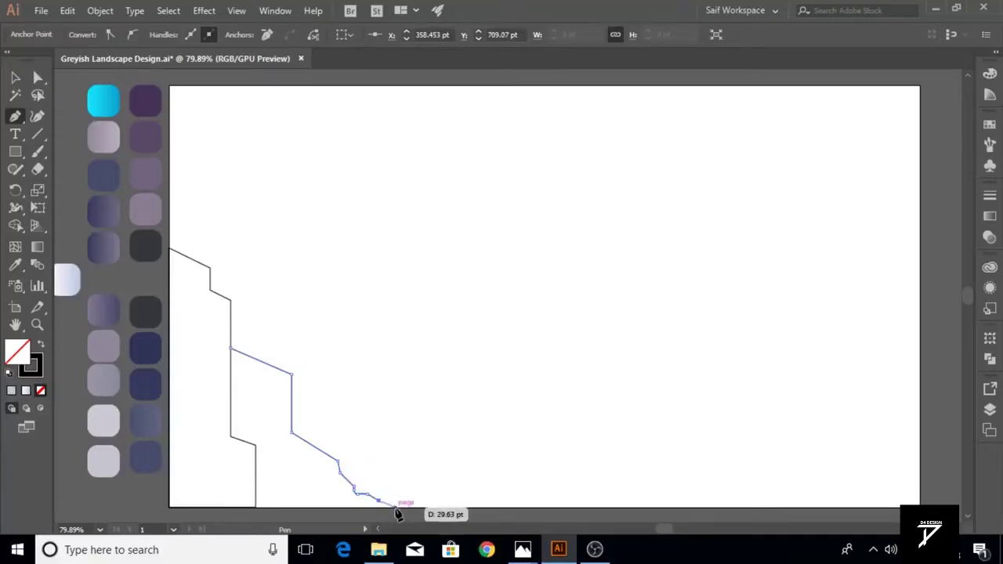
{"action": "left_click", "coordinate": [396, 507]}
{"action": "left_click", "coordinate": [231, 506]}
{"action": "left_click", "coordinate": [230, 348]}
{"action": "key", "text": "v"}
{"action": "left_click", "coordinate": [159, 291]}
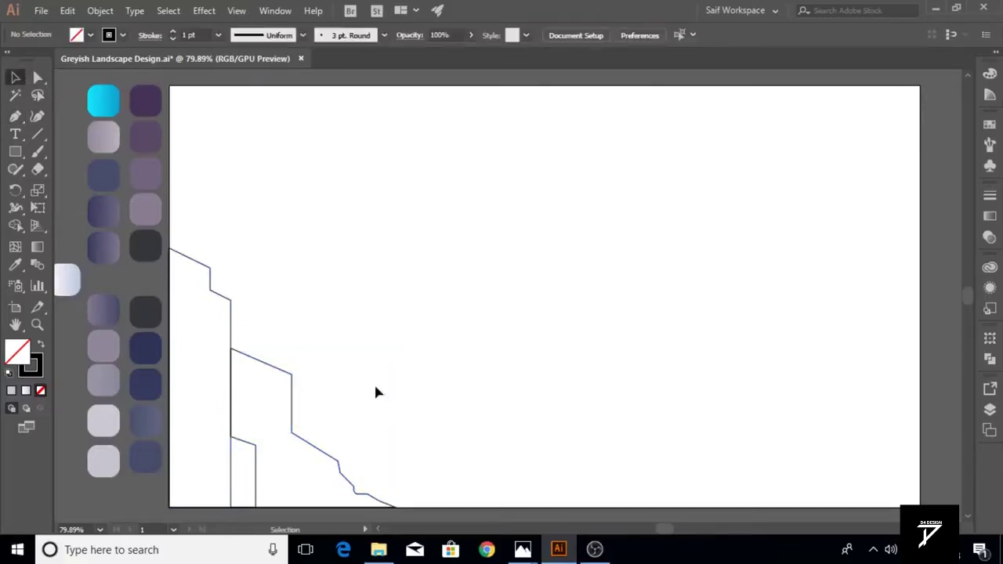
Open the Nature symbol library and place the pine tree symbol on the artboard, scaled up
{"action": "left_click", "coordinate": [989, 172]}
{"action": "left_click", "coordinate": [810, 203]}
{"action": "left_click", "coordinate": [846, 365]}
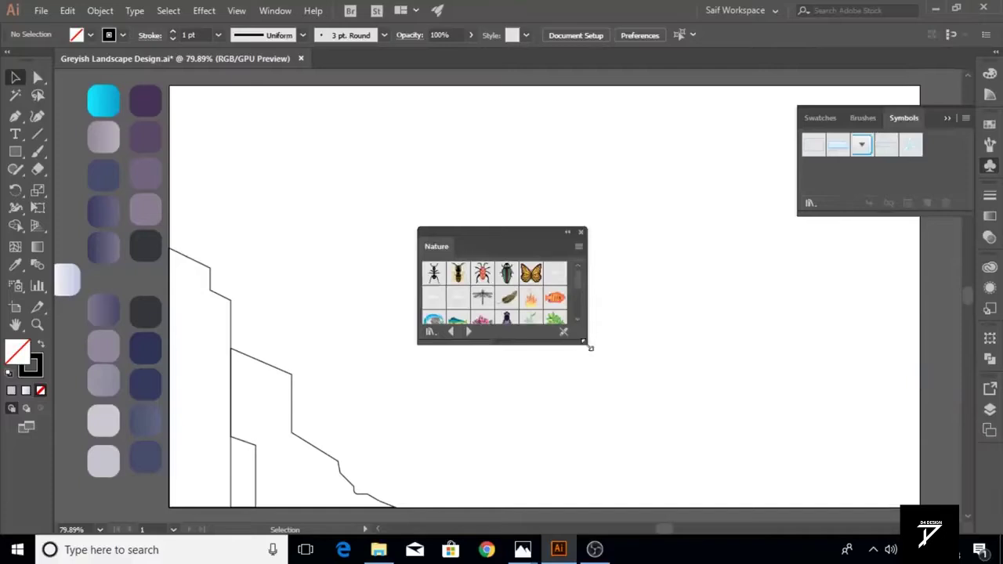
{"action": "left_click_drag", "start_coordinate": [589, 346], "coordinate": [716, 441]}
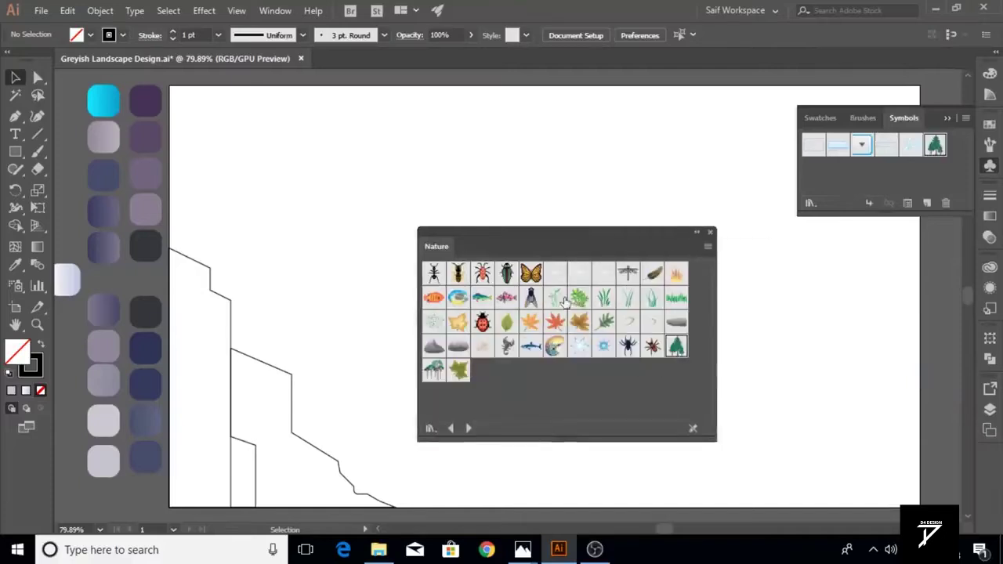
{"action": "left_click", "coordinate": [710, 232]}
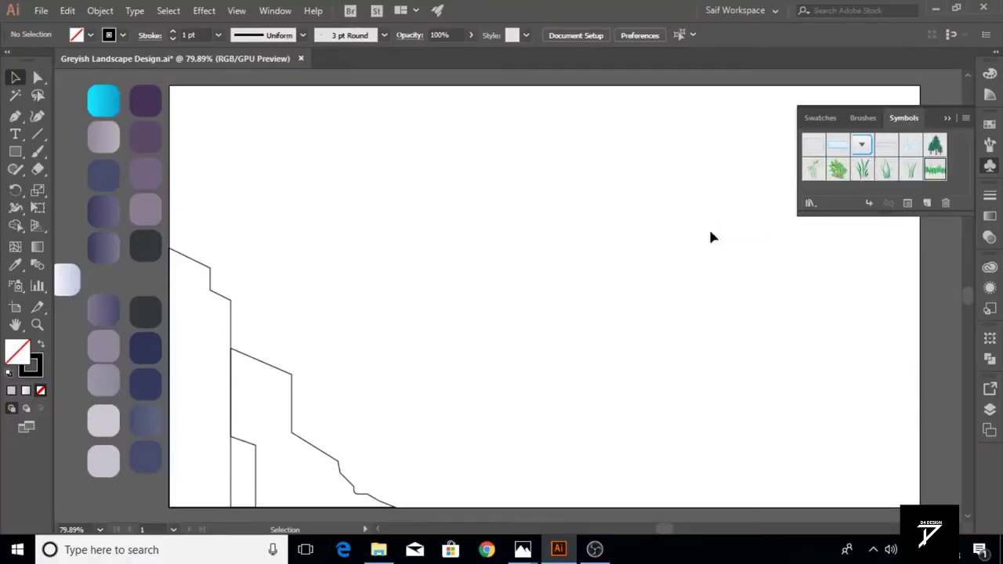
{"action": "left_click_drag", "start_coordinate": [938, 155], "coordinate": [759, 313]}
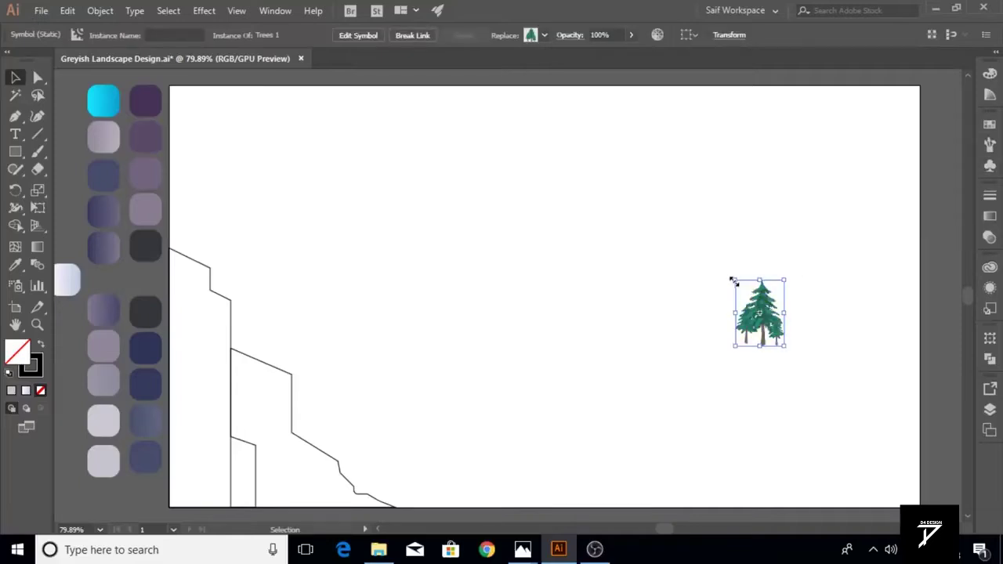
{"action": "left_click_drag", "start_coordinate": [733, 280], "coordinate": [705, 232]}
Break the pine trees' symbol link and ungroup them into separate trees
{"action": "right_click", "coordinate": [754, 267]}
{"action": "left_click", "coordinate": [807, 336]}
{"action": "right_click", "coordinate": [750, 268]}
{"action": "left_click", "coordinate": [793, 390]}
{"action": "right_click", "coordinate": [751, 269]}
{"action": "left_click_drag", "start_coordinate": [739, 290], "coordinate": [734, 292]}
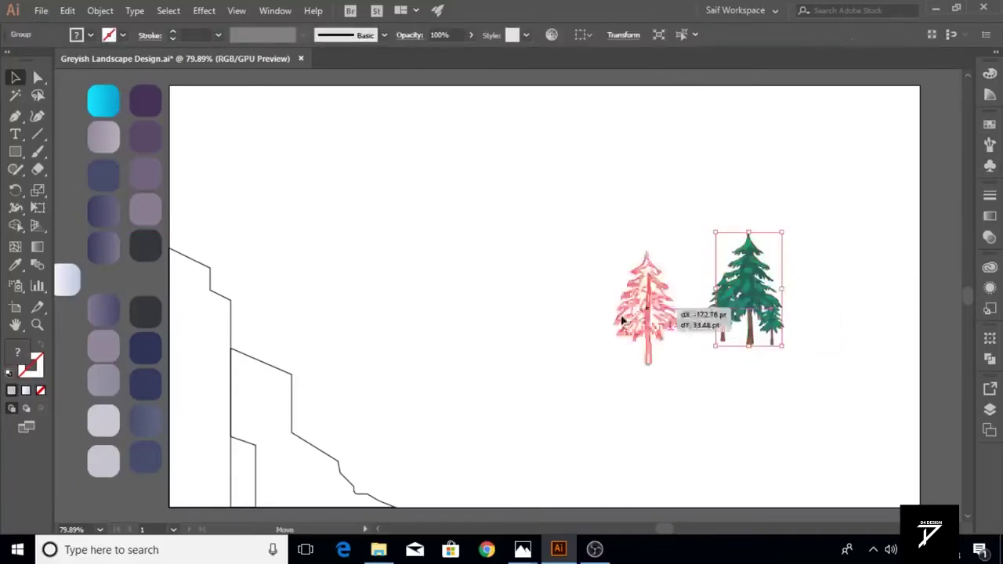
Move one pine tree to the cliffs' foot, narrow it, and Alt-drag a copy beside it
{"action": "mouse_move", "coordinate": [734, 292]}
{"action": "left_mouse_down"}
{"action": "mouse_move", "coordinate": [251, 466]}
{"action": "mouse_move", "coordinate": [259, 439]}
{"action": "left_mouse_up"}
{"action": "scroll", "coordinate": [258, 459], "scroll_direction": "down", "scroll_amount": 2}
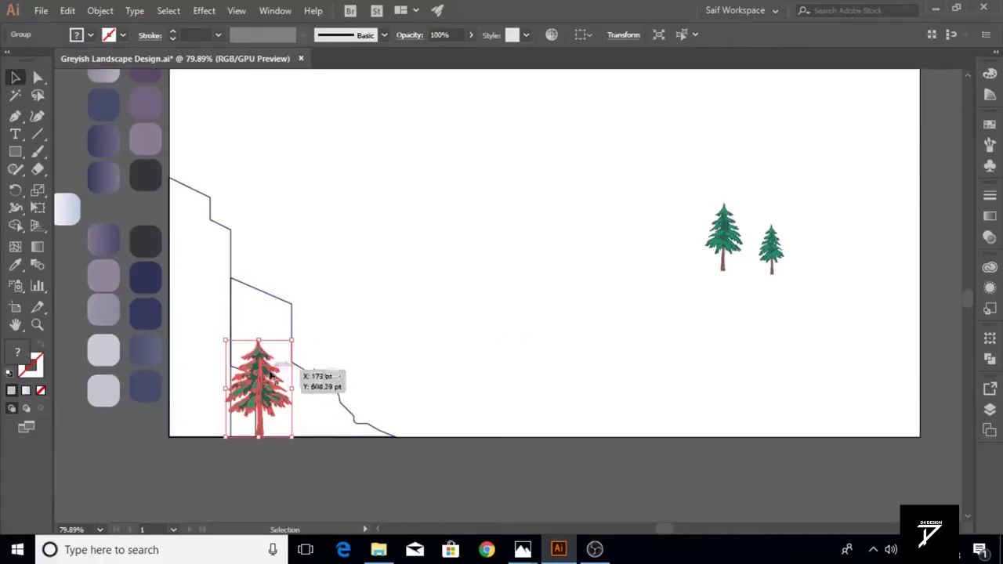
{"action": "left_click_drag", "start_coordinate": [291, 390], "coordinate": [284, 389]}
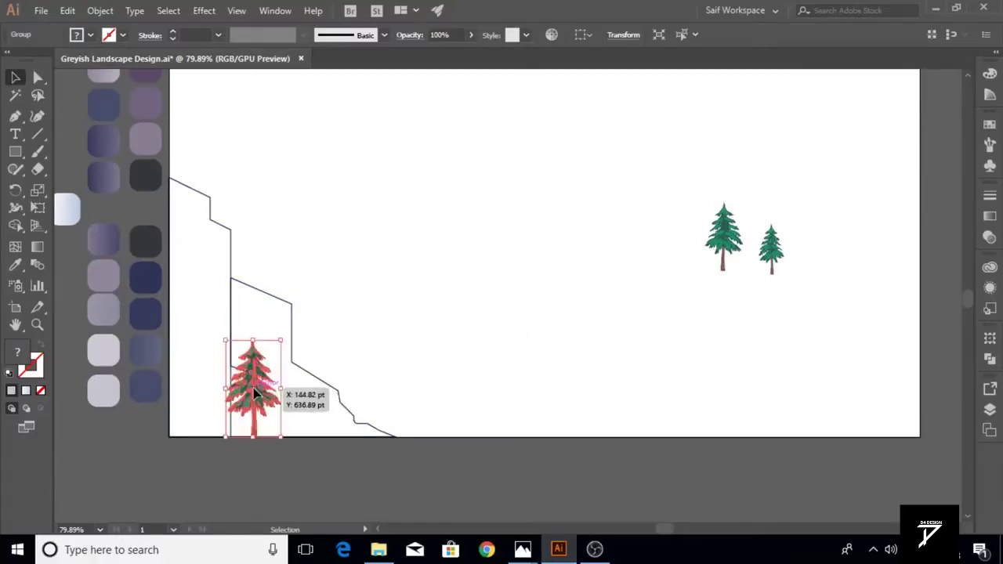
{"action": "left_click_drag", "start_coordinate": [256, 403], "coordinate": [285, 402]}
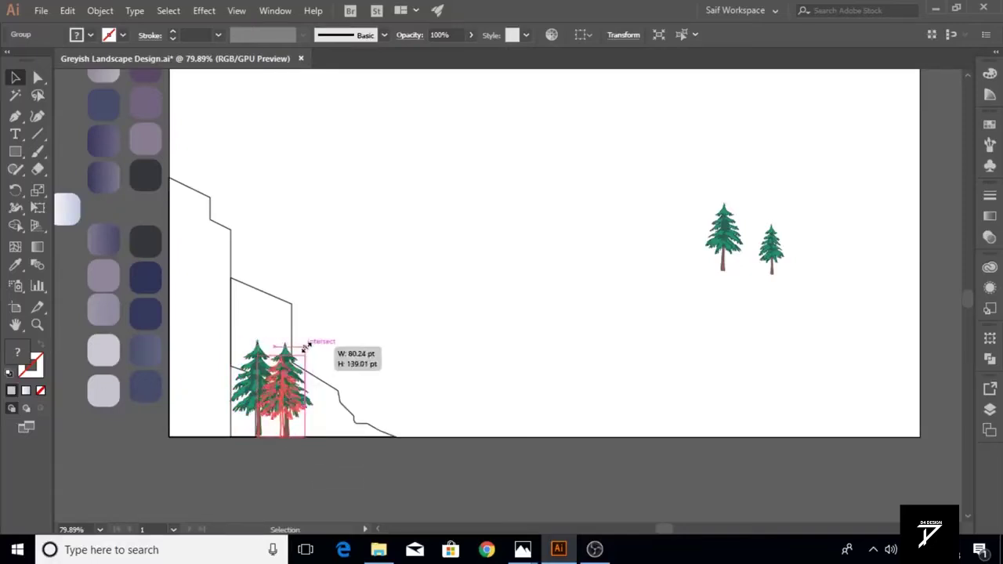
{"action": "left_click", "coordinate": [372, 344]}
{"action": "left_click", "coordinate": [285, 392]}
{"action": "left_click", "coordinate": [206, 344]}
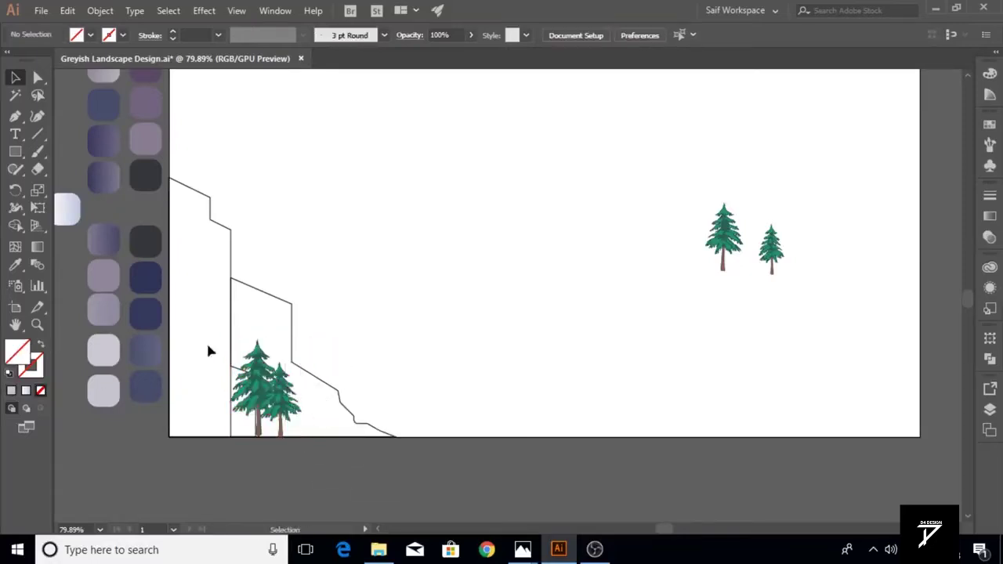
{"action": "scroll", "coordinate": [211, 353], "scroll_direction": "up", "scroll_amount": 1}
{"action": "left_click", "coordinate": [192, 321]}
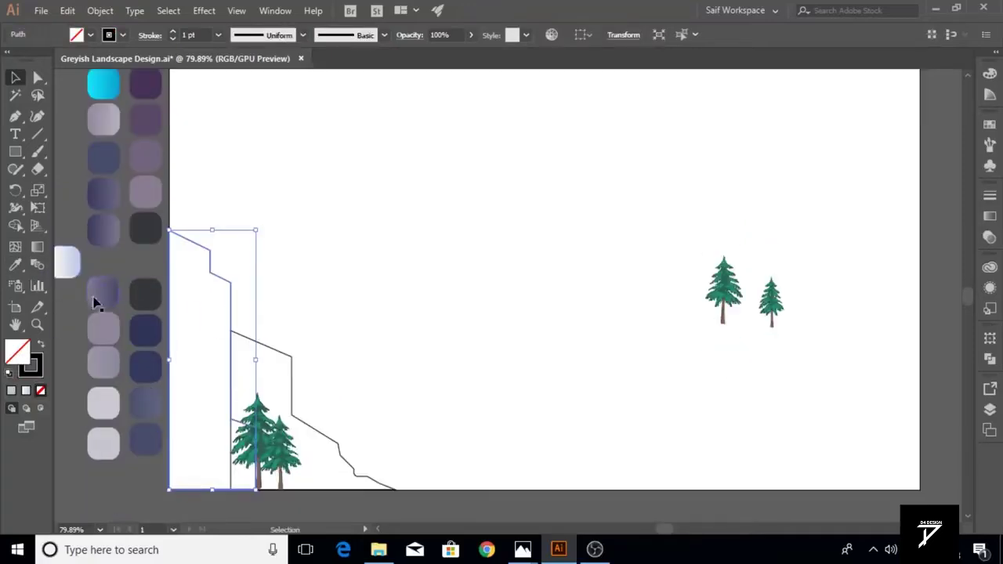
Start a Pen shadow outline at the first cliff's top, stepping down its inner face
{"action": "left_click", "coordinate": [172, 365]}
{"action": "scroll", "coordinate": [172, 365], "scroll_direction": "up", "scroll_amount": 3}
{"action": "left_click", "coordinate": [17, 117]}
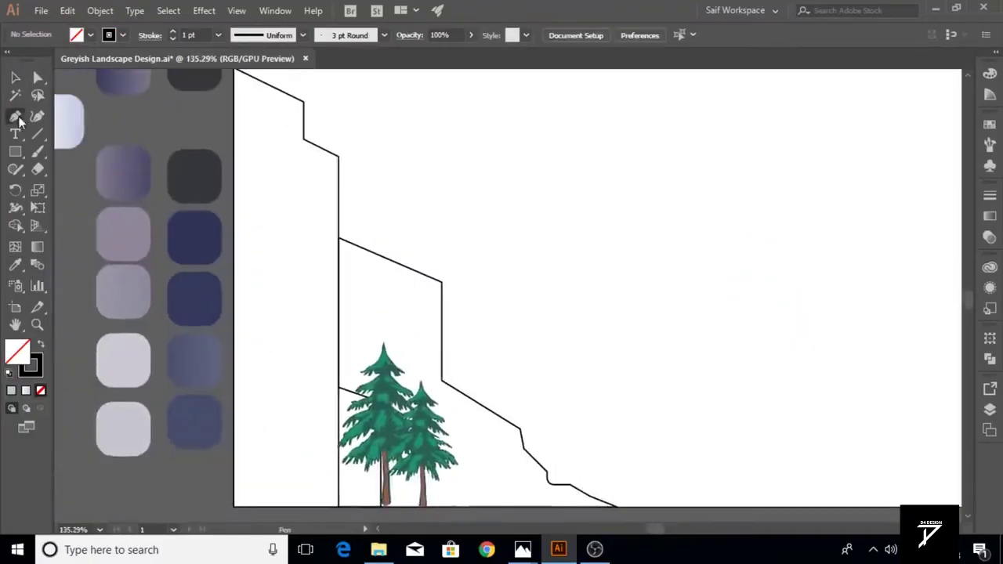
{"action": "scroll", "coordinate": [259, 87], "scroll_direction": "up", "scroll_amount": 1}
{"action": "left_click", "coordinate": [255, 90]}
{"action": "left_click", "coordinate": [255, 232]}
{"action": "left_click", "coordinate": [274, 247]}
{"action": "left_click", "coordinate": [274, 342]}
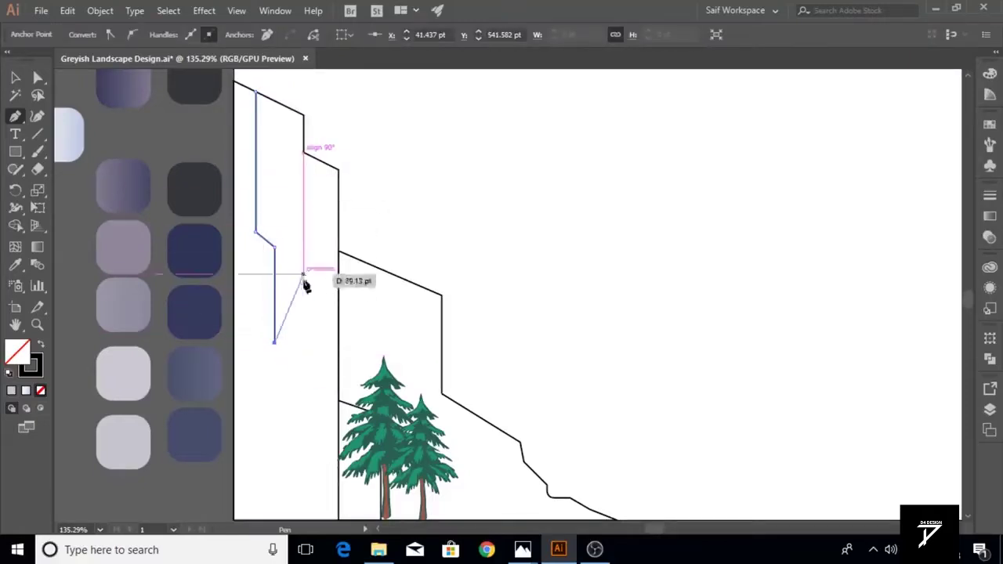
{"action": "left_click", "coordinate": [295, 355]}
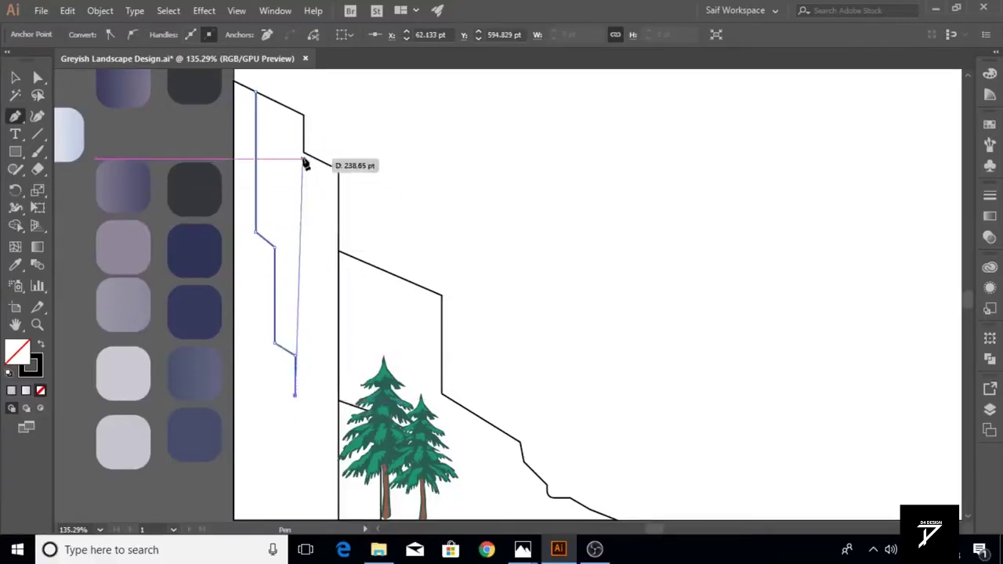
{"action": "left_click", "coordinate": [302, 408]}
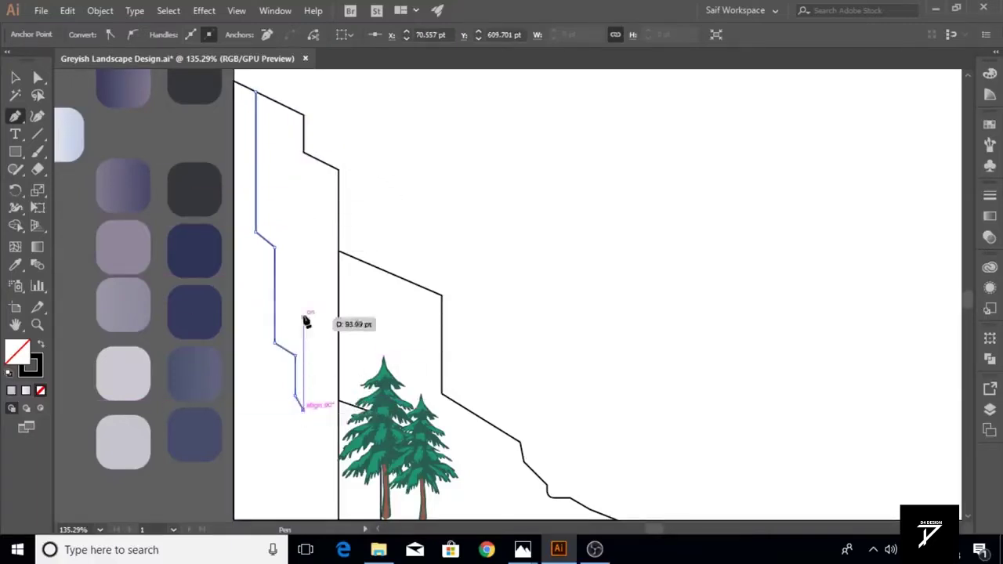
Continue the jagged shadow outline back up and down around the pine trees to finish it
{"action": "left_click", "coordinate": [304, 275]}
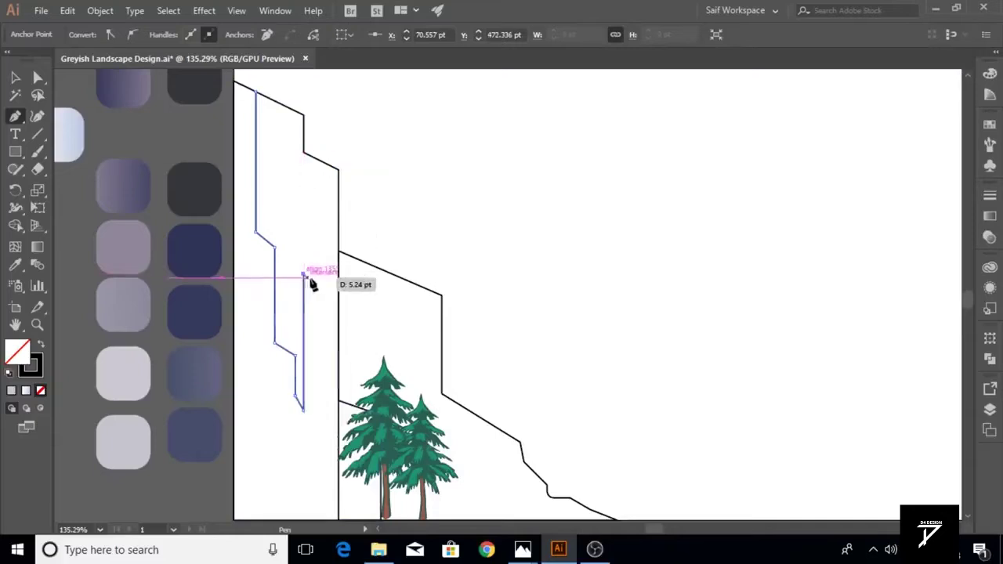
{"action": "left_click", "coordinate": [309, 280]}
{"action": "left_click", "coordinate": [310, 320]}
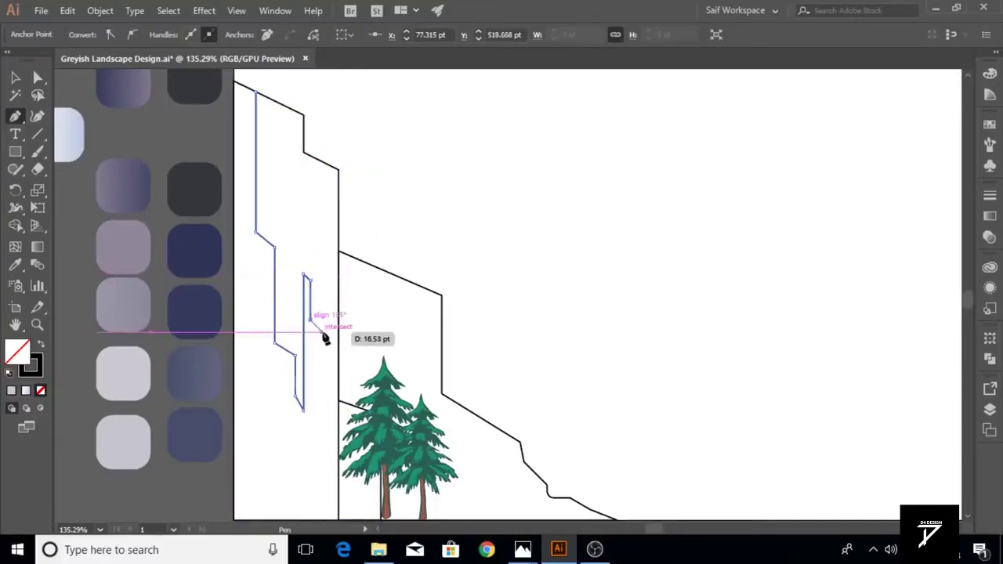
{"action": "left_click", "coordinate": [321, 331]}
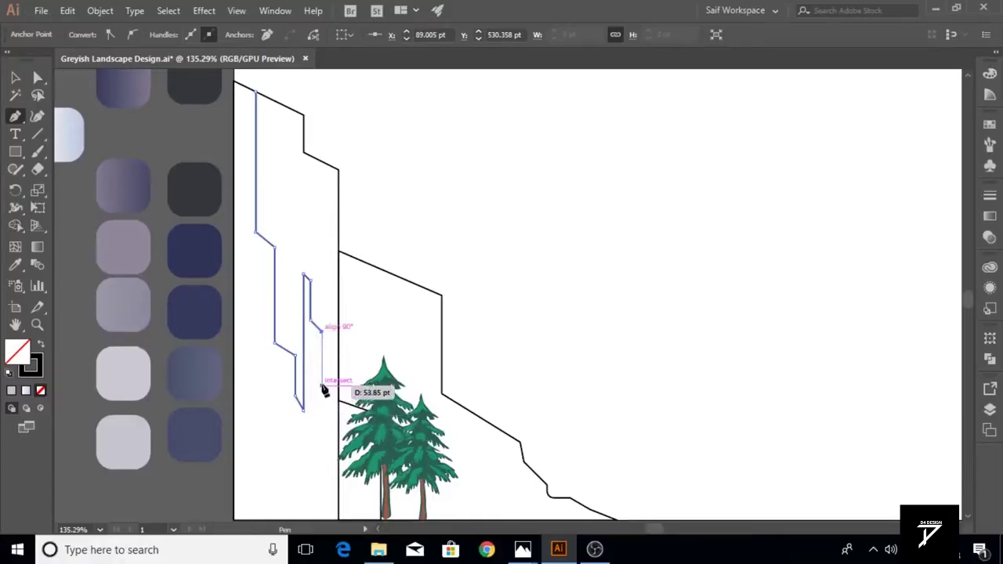
{"action": "left_click", "coordinate": [321, 385]}
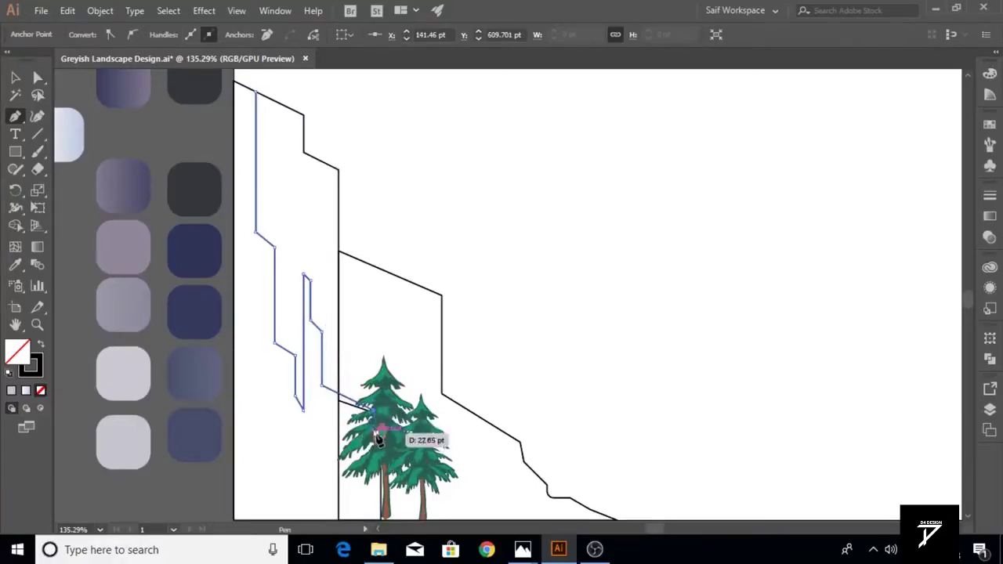
{"action": "left_click", "coordinate": [348, 430]}
{"action": "left_click", "coordinate": [329, 445]}
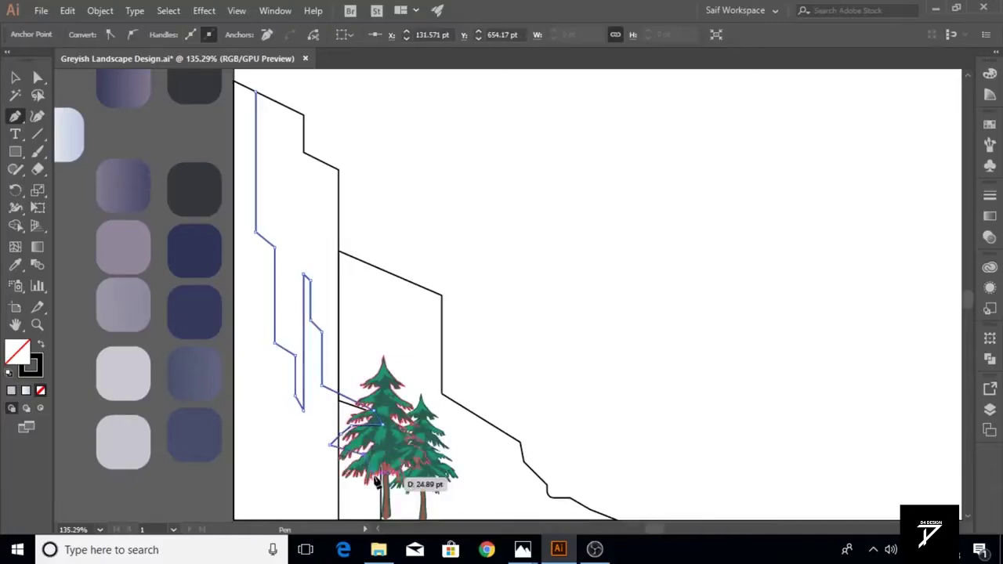
{"action": "left_click", "coordinate": [384, 474], "text": "ctrl"}
{"action": "left_click", "coordinate": [256, 156], "text": "ctrl"}
{"action": "scroll", "coordinate": [236, 110], "scroll_direction": "up", "scroll_amount": 1}
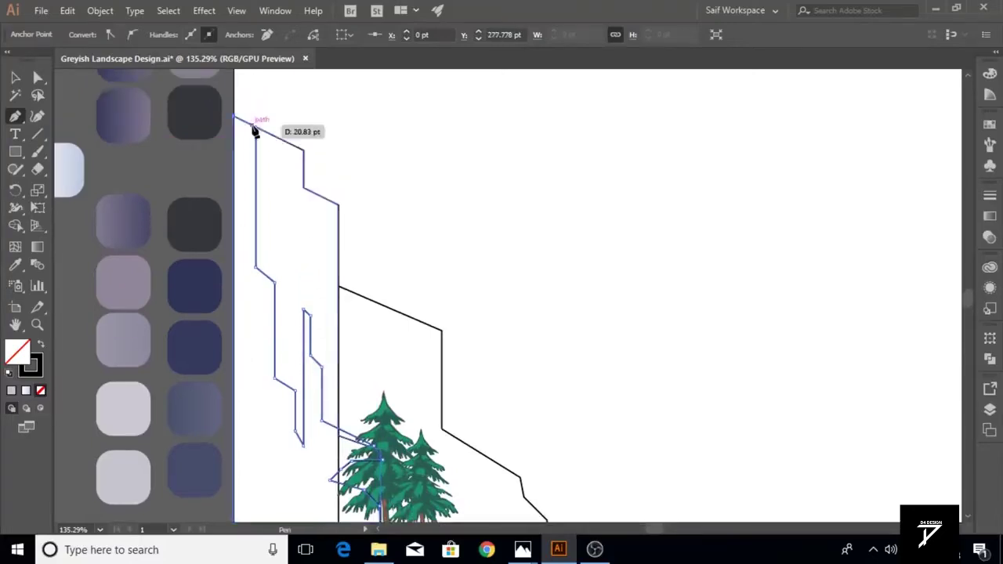
Fill the cliff shadow shape with dark purple using the Eyedropper
{"action": "key", "text": "v"}
{"action": "left_click_drag", "start_coordinate": [257, 306], "coordinate": [192, 266]}
{"action": "scroll", "coordinate": [116, 325], "scroll_direction": "up", "scroll_amount": 5}
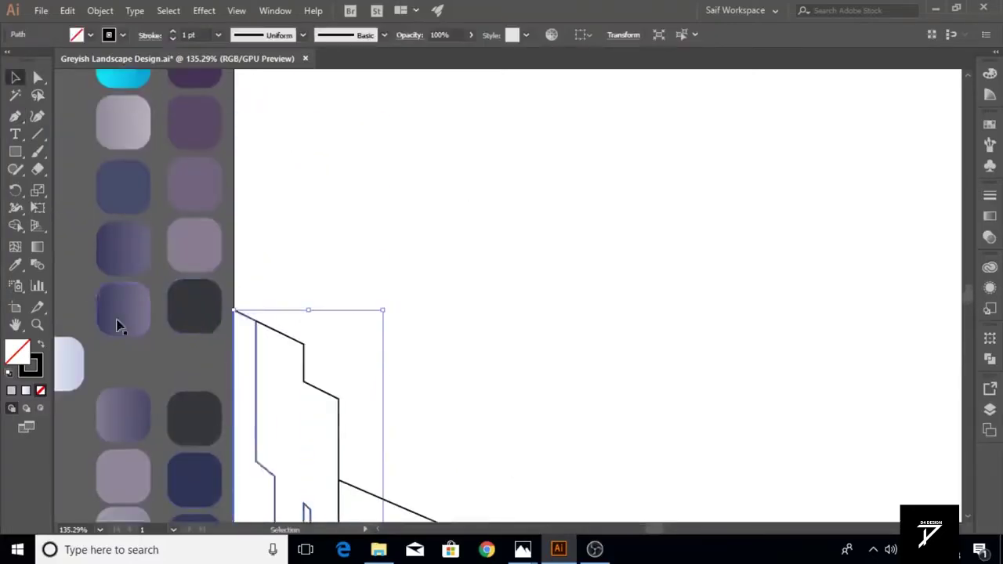
{"action": "key", "text": "i"}
{"action": "scroll", "coordinate": [116, 325], "scroll_direction": "up", "scroll_amount": 2}
{"action": "left_click", "coordinate": [177, 105]}
{"action": "scroll", "coordinate": [177, 106], "scroll_direction": "down", "scroll_amount": 3}
{"action": "key", "text": "v"}
{"action": "key", "text": "z"}
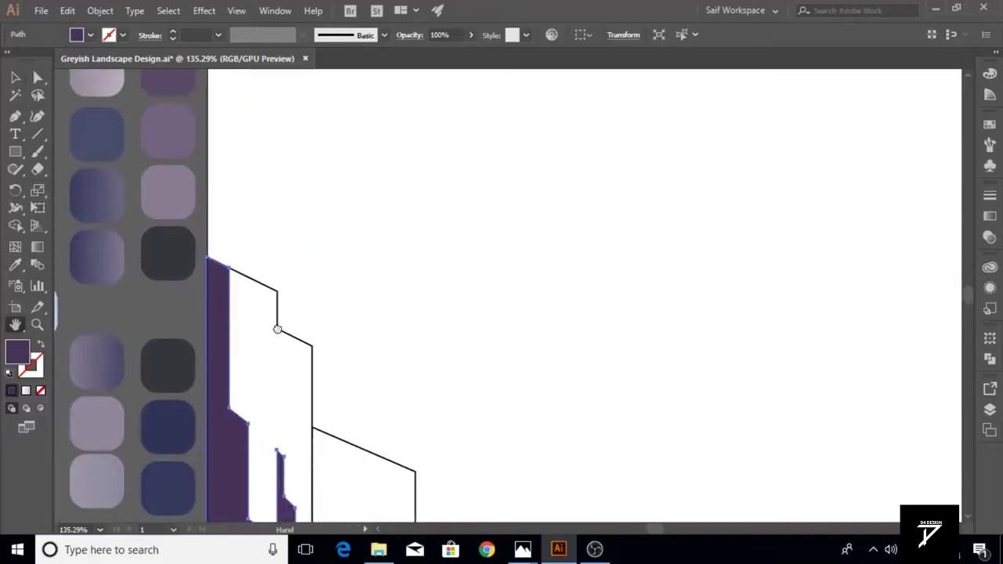
{"action": "scroll", "coordinate": [284, 322], "scroll_direction": "down", "scroll_amount": 5}
{"action": "scroll", "coordinate": [284, 321], "scroll_direction": "down", "scroll_amount": 1}
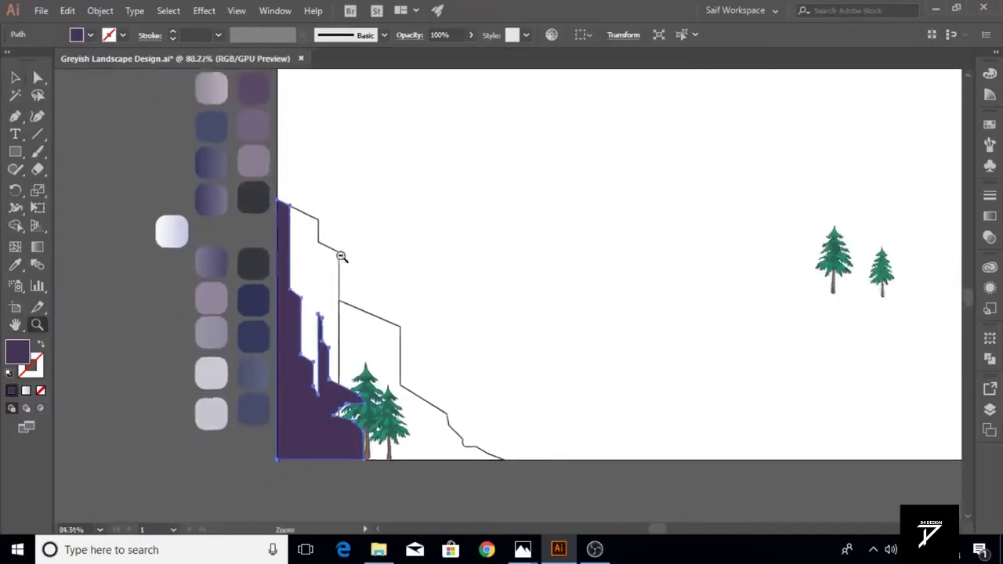
{"action": "scroll", "coordinate": [284, 322], "scroll_direction": "up", "scroll_amount": 1}
{"action": "key", "text": "v"}
Fill the front cliff with the sampled purple swatch
{"action": "left_click", "coordinate": [247, 96]}
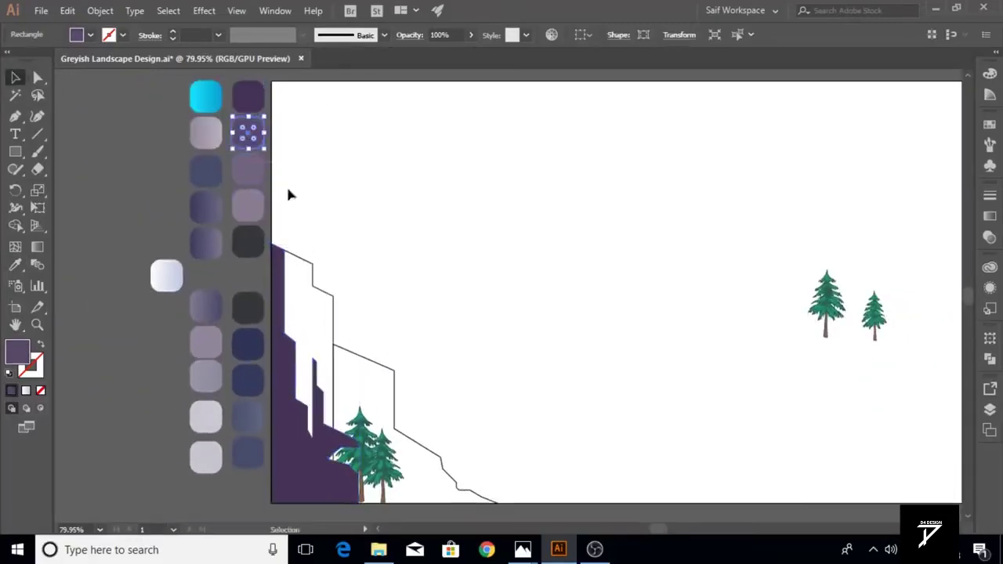
{"action": "left_click", "coordinate": [278, 259]}
{"action": "key", "text": "i"}
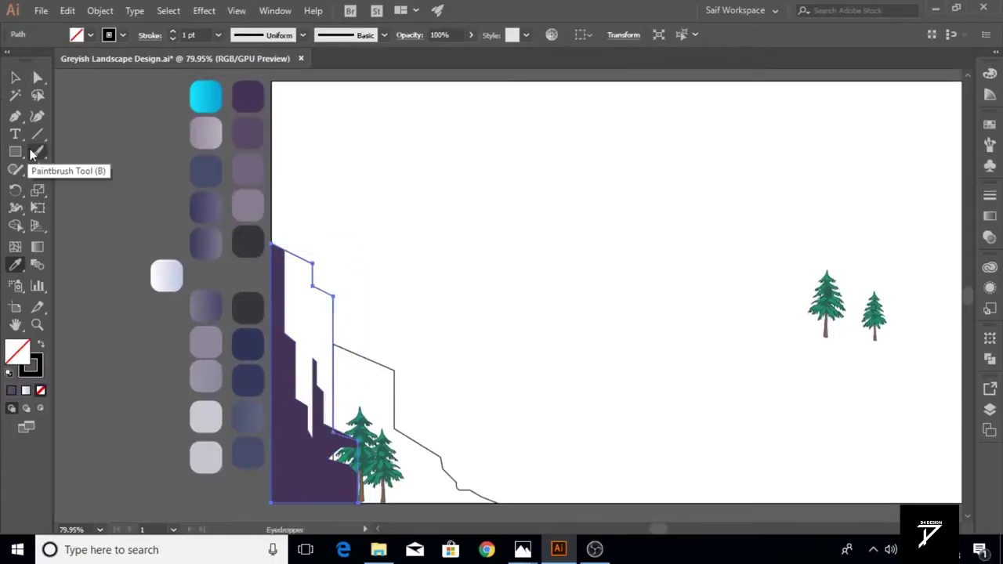
{"action": "left_click", "coordinate": [247, 166]}
{"action": "scroll", "coordinate": [329, 282], "scroll_direction": "down", "scroll_amount": 1}
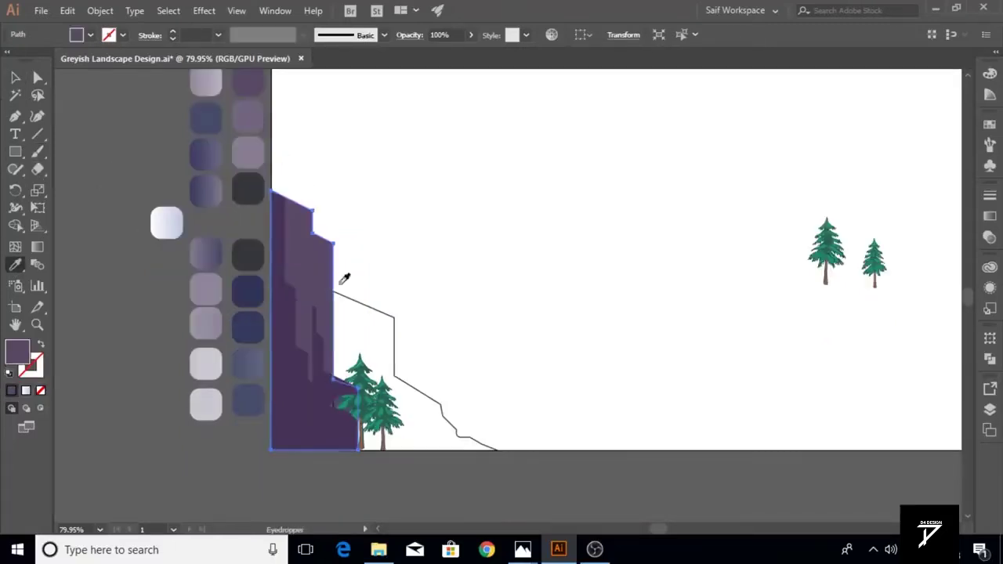
{"action": "key", "text": "v"}
Give the second cliff a grey-purple fill from the swatches and clear the selection
{"action": "left_click", "coordinate": [380, 313]}
{"action": "key", "text": "i"}
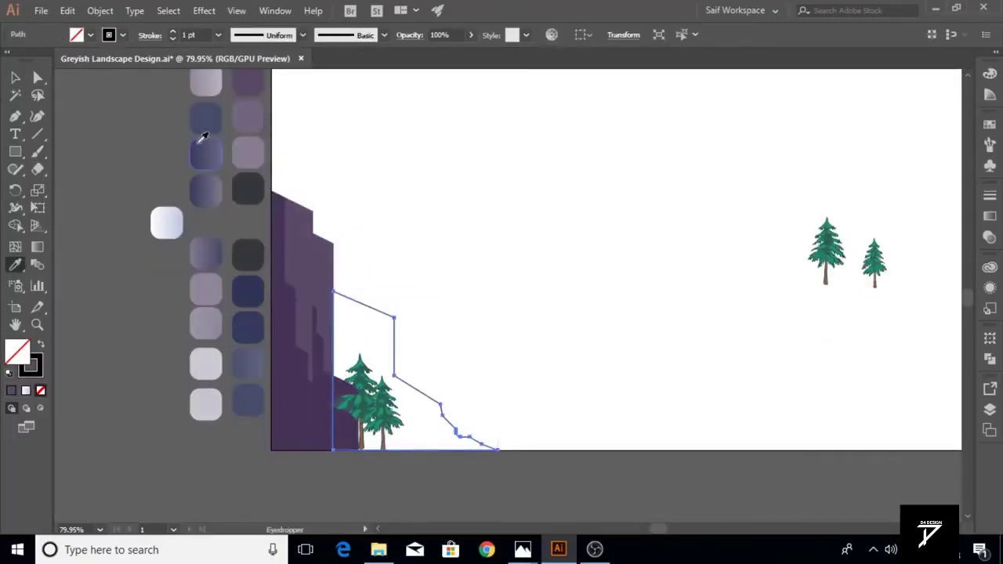
{"action": "left_click", "coordinate": [249, 127]}
{"action": "left_click", "coordinate": [16, 78]}
{"action": "key", "text": "ctrl+shift+a"}
{"action": "key", "text": "p"}
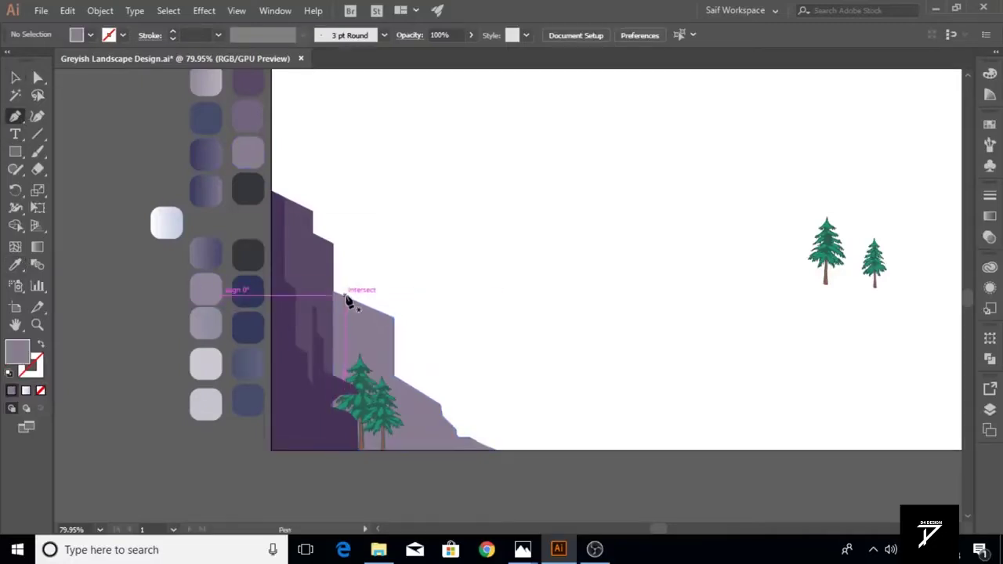
Recolour the pine tree group dark grey with the Eyedropper and nudge a tree to the cliff base
{"action": "left_click", "coordinate": [343, 296]}
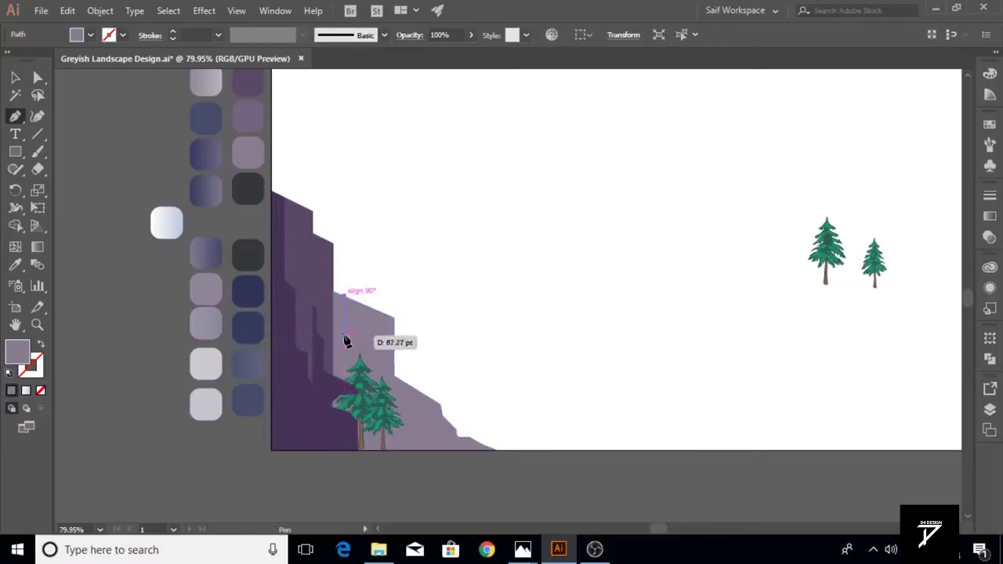
{"action": "key", "text": "v"}
{"action": "left_click", "coordinate": [361, 391]}
{"action": "key", "text": "i"}
{"action": "left_click", "coordinate": [255, 194]}
{"action": "key", "text": "v"}
{"action": "right_click", "coordinate": [367, 435]}
{"action": "left_click", "coordinate": [538, 365]}
{"action": "mouse_move", "coordinate": [344, 376]}
{"action": "left_mouse_down"}
{"action": "mouse_move", "coordinate": [361, 369]}
{"action": "mouse_move", "coordinate": [343, 406]}
{"action": "left_mouse_up"}
Bring the dark cliff shadow shape to the front via Arrange, then check the trees and second cliff
{"action": "left_click", "coordinate": [296, 422]}
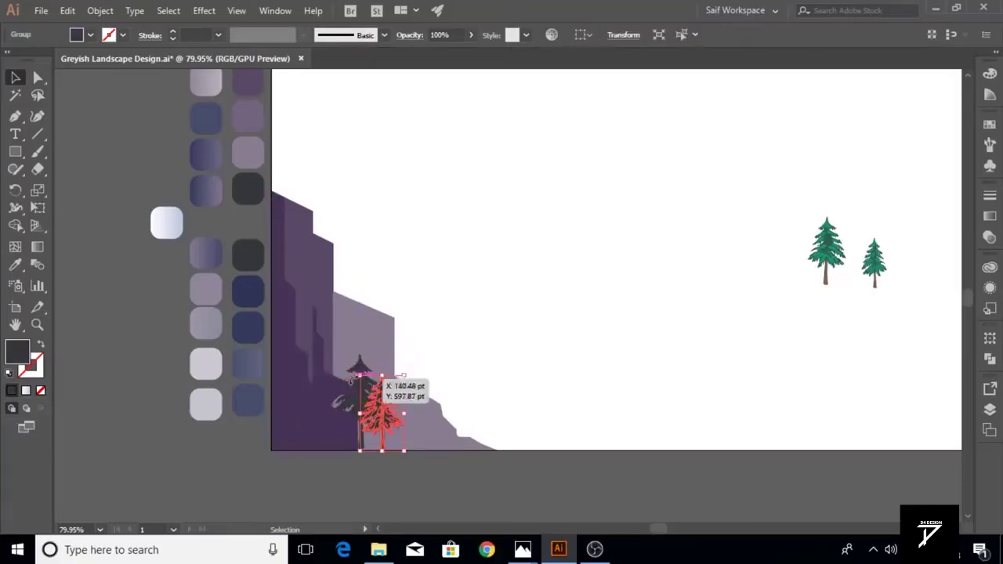
{"action": "right_click", "coordinate": [342, 406]}
{"action": "left_click", "coordinate": [559, 327]}
{"action": "left_click", "coordinate": [326, 442]}
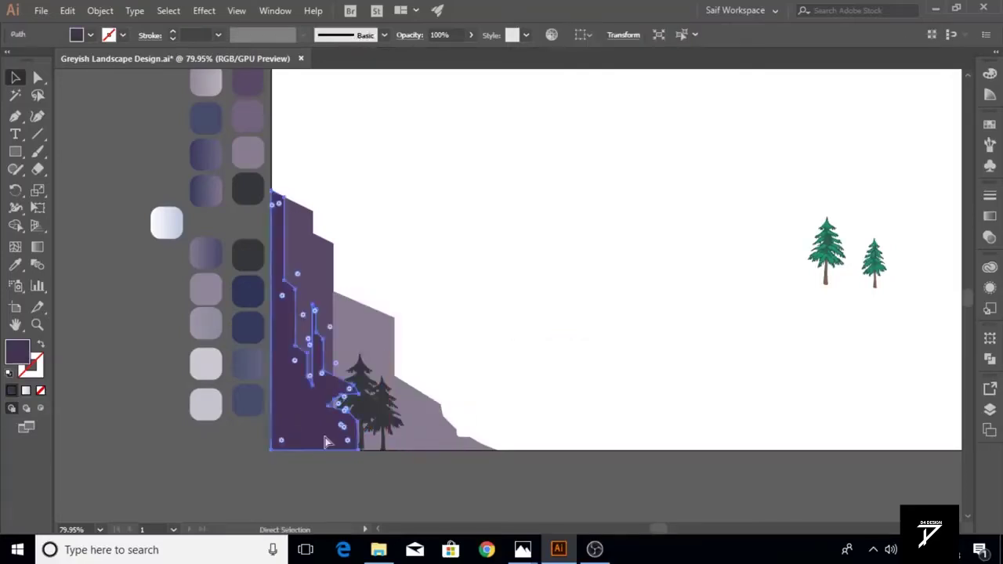
{"action": "left_click", "coordinate": [365, 372]}
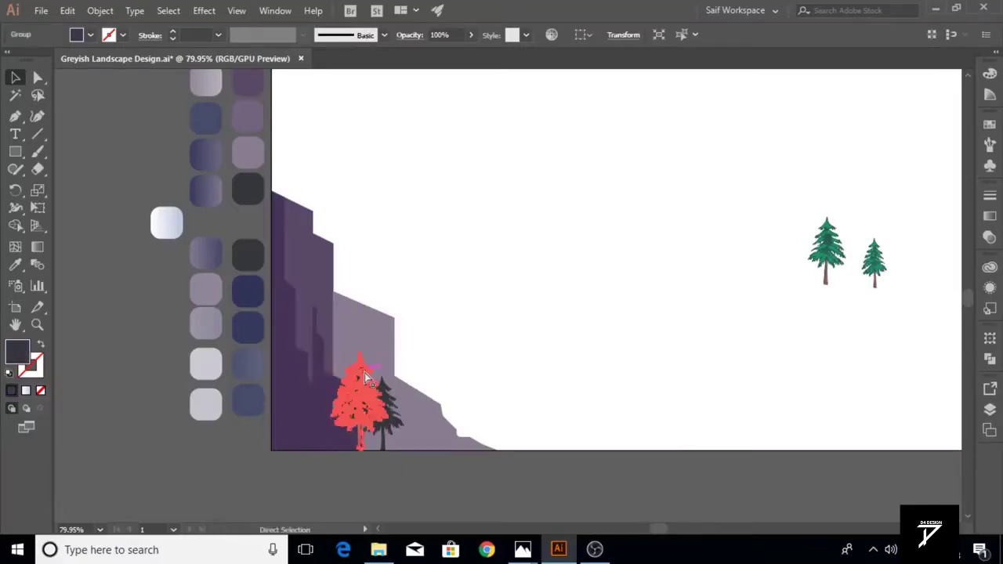
{"action": "left_click", "coordinate": [369, 479]}
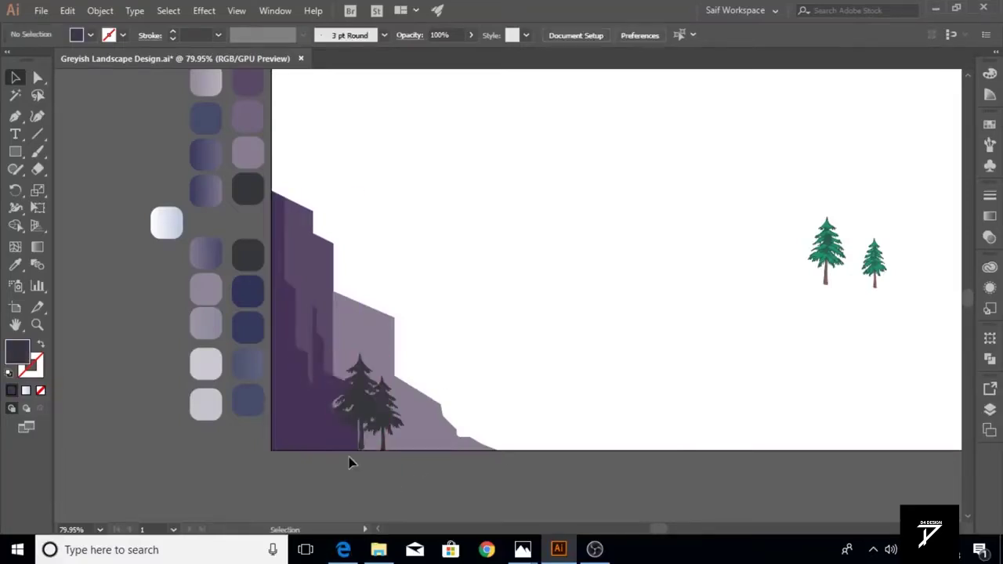
{"action": "left_click", "coordinate": [351, 344]}
{"action": "left_click", "coordinate": [353, 498]}
Draw a small notch on the front cliff and fill it with dark purple
{"action": "left_click", "coordinate": [368, 344]}
{"action": "scroll", "coordinate": [379, 344], "scroll_direction": "up", "scroll_amount": 2}
{"action": "left_click", "coordinate": [15, 115]}
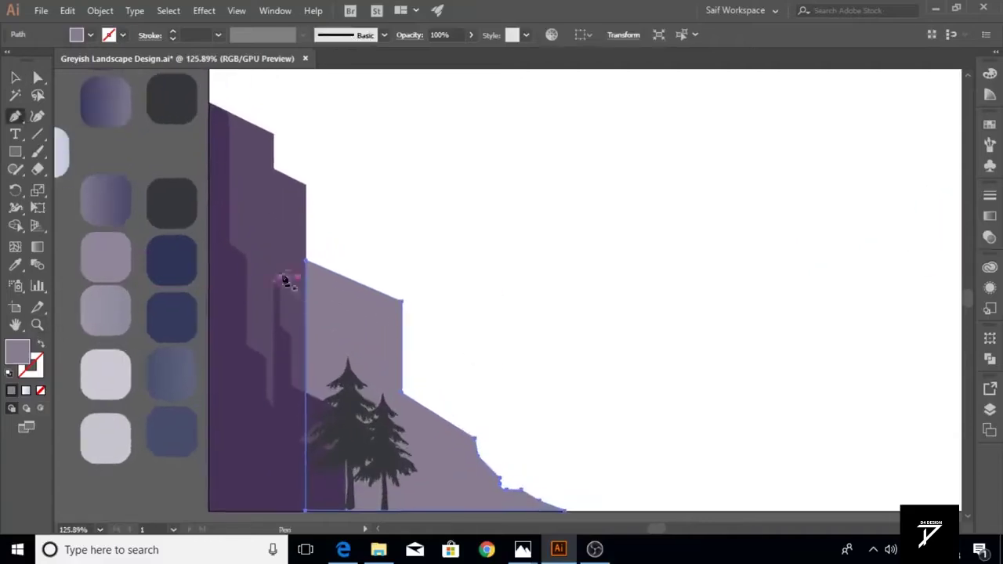
{"action": "left_click", "coordinate": [276, 204]}
{"action": "left_click", "coordinate": [278, 174]}
{"action": "key", "text": "i"}
{"action": "left_click", "coordinate": [287, 329]}
{"action": "key", "text": "v"}
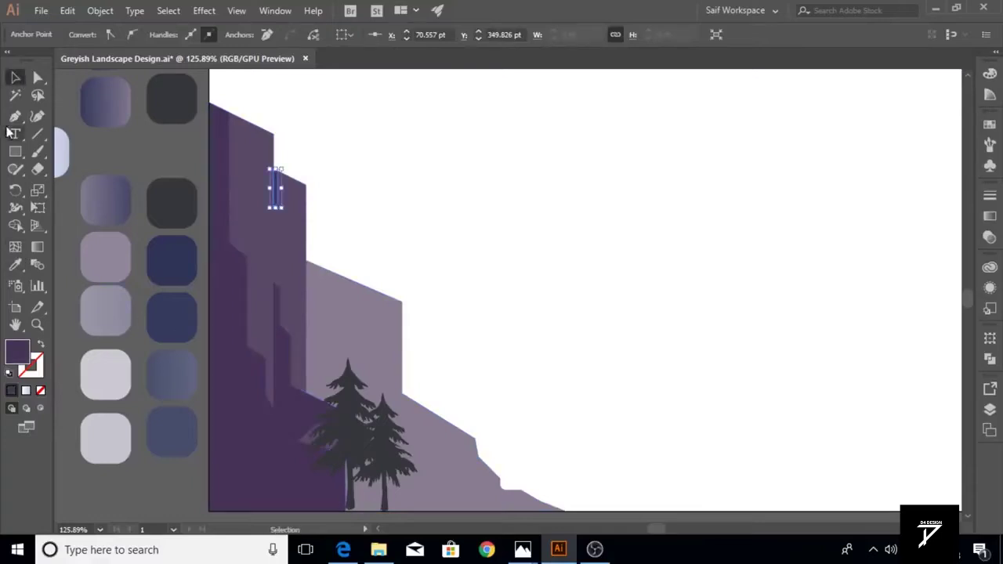
Begin a facet outline at the second cliff's corner, running down the face below the pines
{"action": "left_click", "coordinate": [15, 116]}
{"action": "left_click", "coordinate": [323, 269]}
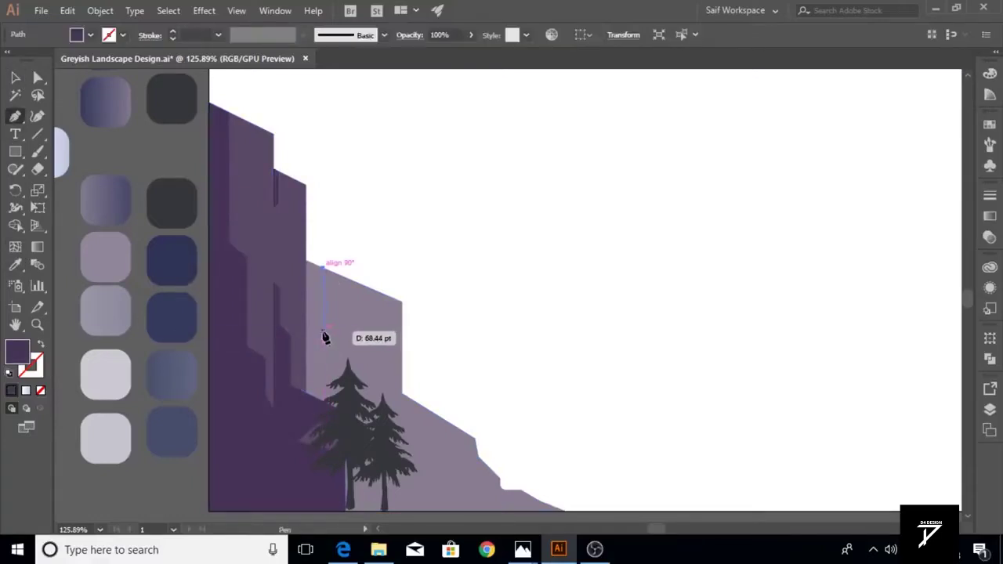
{"action": "left_click", "coordinate": [322, 339]}
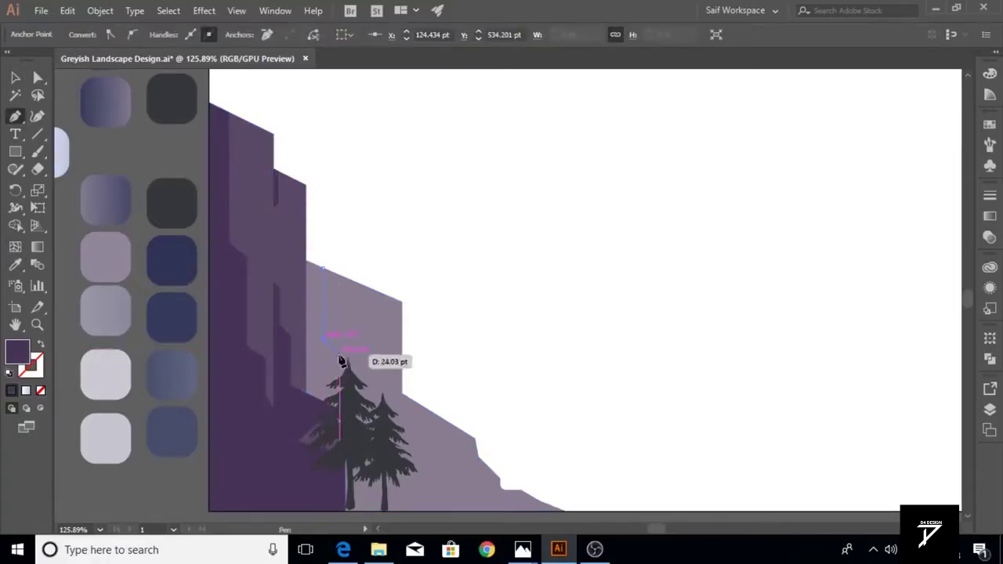
{"action": "left_click", "coordinate": [339, 353]}
{"action": "left_click_drag", "start_coordinate": [358, 401], "coordinate": [377, 390]}
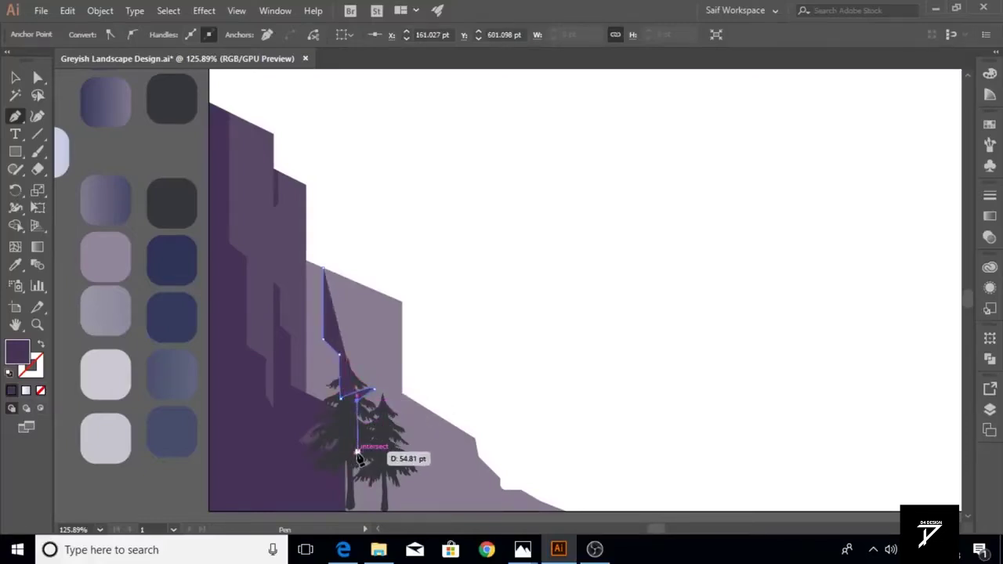
{"action": "left_click", "coordinate": [378, 467]}
Trace the facet along the cliff's stepped base to the artboard bottom and close it at the top left
{"action": "left_click", "coordinate": [450, 462]}
{"action": "left_click", "coordinate": [474, 478]}
{"action": "left_click", "coordinate": [453, 477]}
{"action": "left_click", "coordinate": [471, 494]}
{"action": "left_click", "coordinate": [485, 513]}
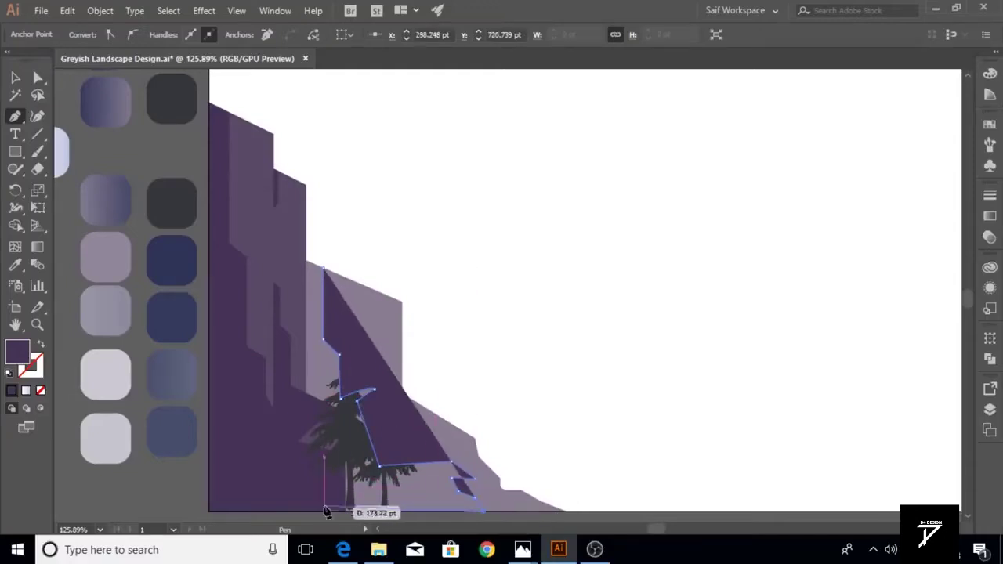
{"action": "left_click", "coordinate": [306, 512]}
{"action": "left_click", "coordinate": [305, 261]}
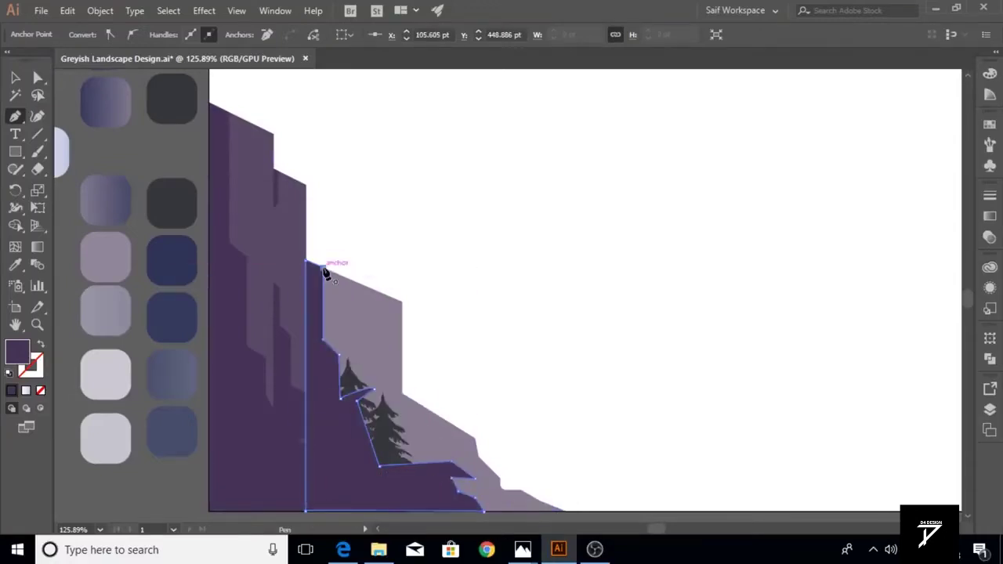
Fill the facet with a sampled light purple and bring the pine trees back in front
{"action": "left_click", "coordinate": [14, 266]}
{"action": "scroll", "coordinate": [32, 67], "scroll_direction": "up", "scroll_amount": 3}
{"action": "scroll", "coordinate": [32, 66], "scroll_direction": "down", "scroll_amount": 2}
{"action": "left_click", "coordinate": [103, 298]}
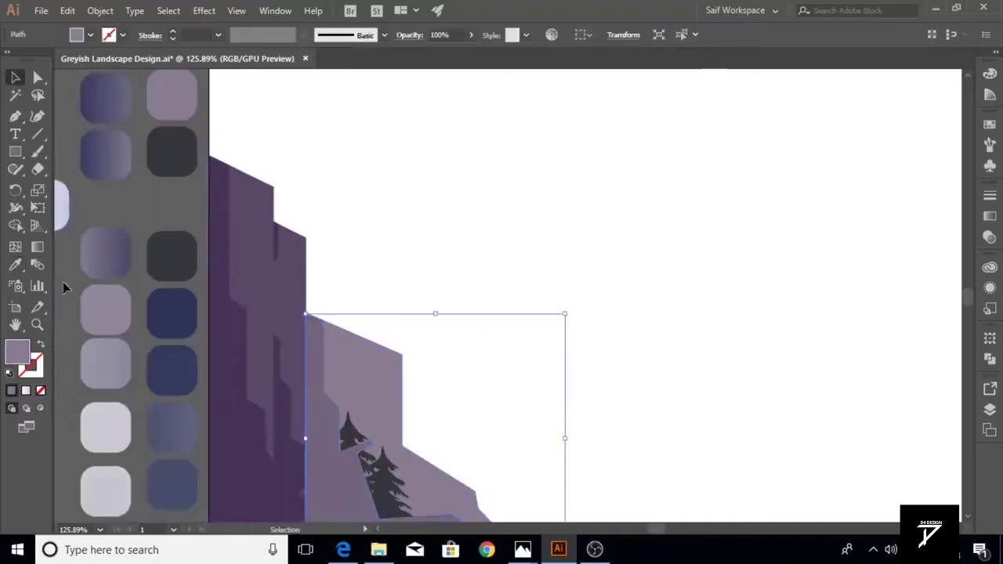
{"action": "scroll", "coordinate": [185, 190], "scroll_direction": "up", "scroll_amount": 3}
{"action": "scroll", "coordinate": [173, 212], "scroll_direction": "down", "scroll_amount": 3}
{"action": "scroll", "coordinate": [163, 204], "scroll_direction": "up", "scroll_amount": 3}
{"action": "scroll", "coordinate": [172, 219], "scroll_direction": "down", "scroll_amount": 3}
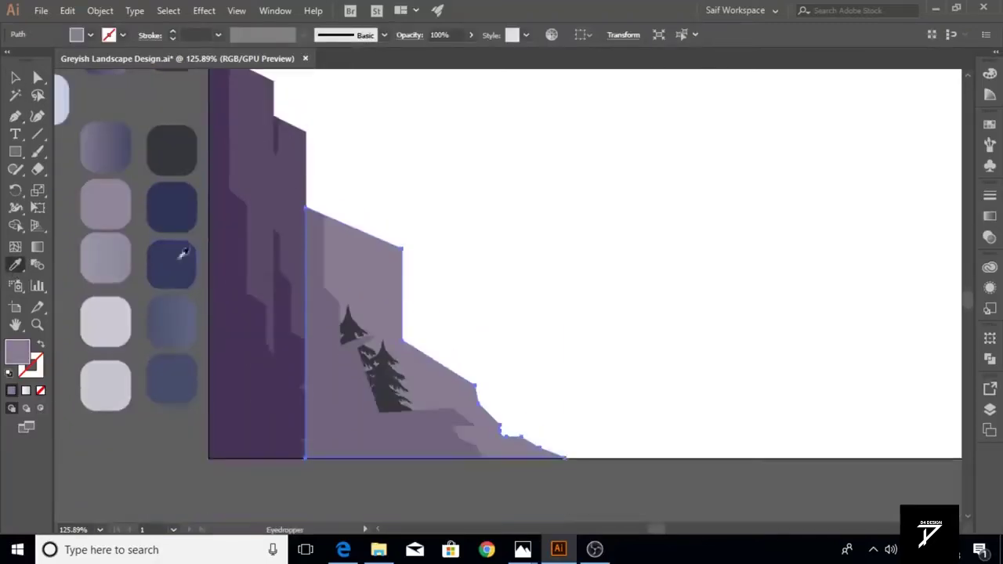
{"action": "scroll", "coordinate": [133, 223], "scroll_direction": "up", "scroll_amount": 1}
{"action": "key", "text": "v"}
{"action": "key", "text": "ctrl+bracketleft"}
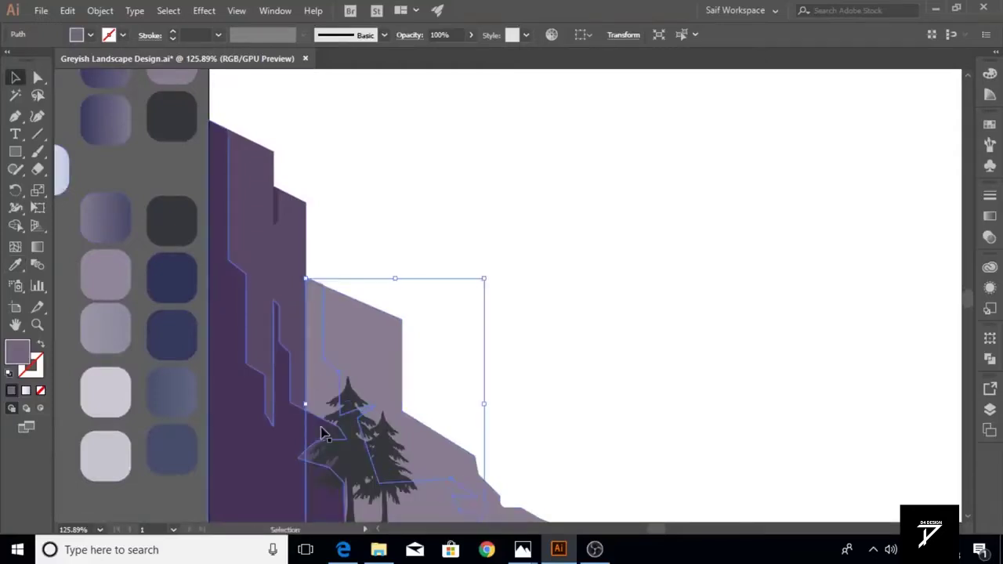
Stretch the small pine and the tall pine's trunk down to the artboard bottom
{"action": "scroll", "coordinate": [426, 417], "scroll_direction": "down", "scroll_amount": 3}
{"action": "scroll", "coordinate": [425, 418], "scroll_direction": "up", "scroll_amount": 1}
{"action": "left_click", "coordinate": [350, 423]}
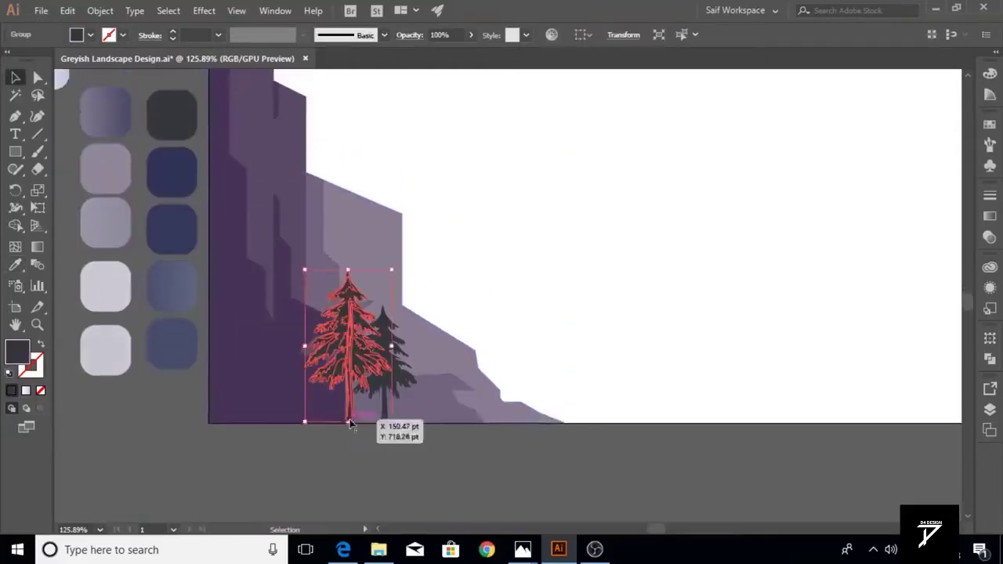
{"action": "left_click", "coordinate": [383, 410]}
{"action": "mouse_move", "coordinate": [383, 409]}
{"action": "left_mouse_down"}
{"action": "mouse_move", "coordinate": [383, 427]}
{"action": "mouse_move", "coordinate": [347, 425]}
{"action": "left_mouse_up"}
{"action": "left_click", "coordinate": [350, 459]}
{"action": "left_click", "coordinate": [348, 445]}
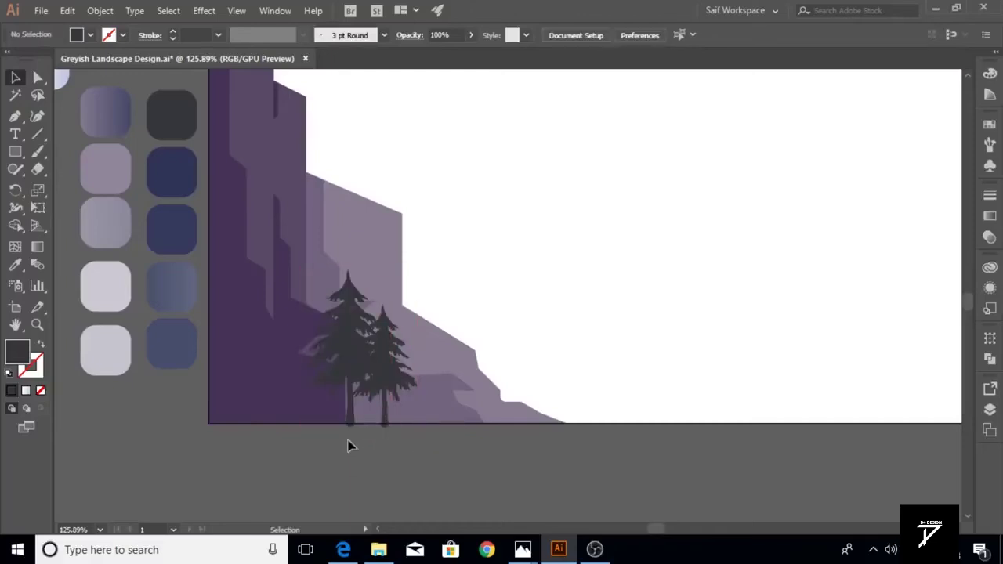
Draw a thin shadow shape on the second cliff's face and colour it from the cliff
{"action": "scroll", "coordinate": [407, 332], "scroll_direction": "up", "scroll_amount": 1}
{"action": "key", "text": "p"}
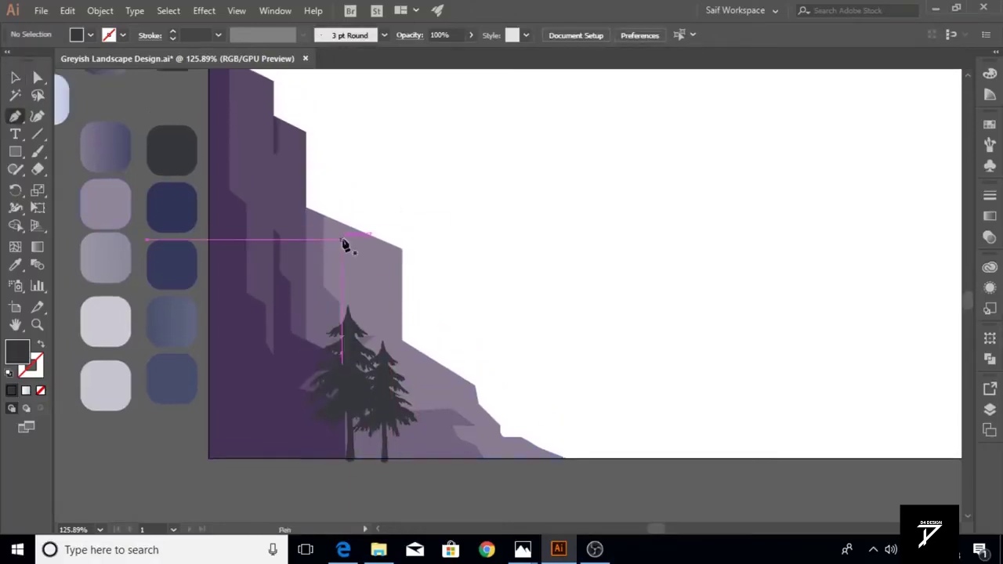
{"action": "left_click", "coordinate": [367, 233]}
{"action": "left_click", "coordinate": [367, 286]}
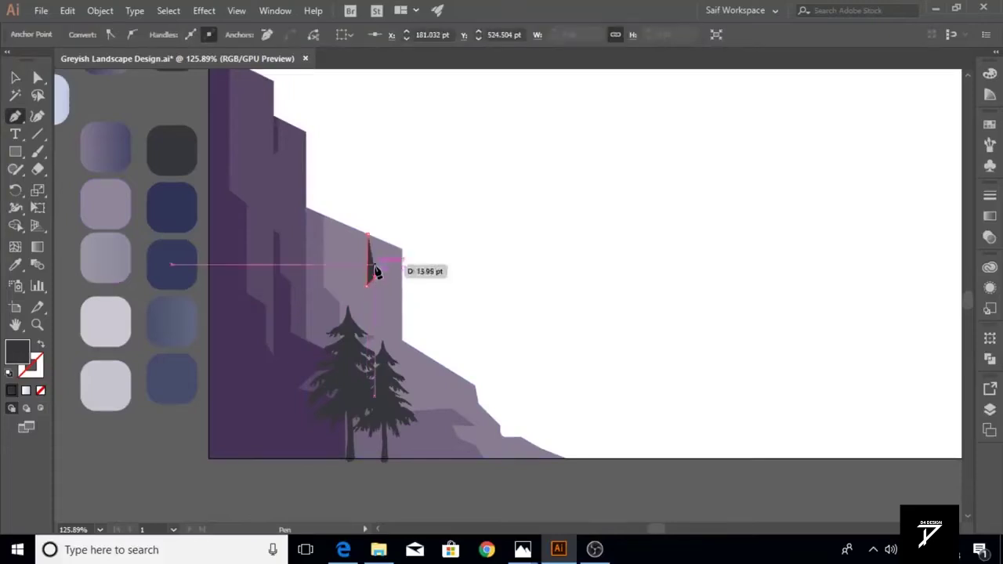
{"action": "left_click", "coordinate": [374, 265]}
{"action": "key", "text": "i"}
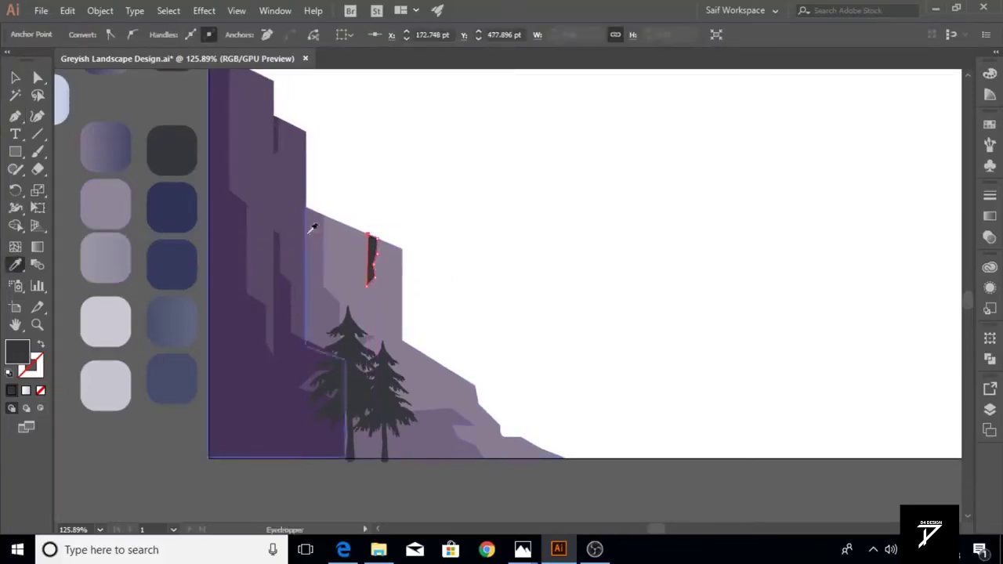
{"action": "left_click", "coordinate": [181, 451]}
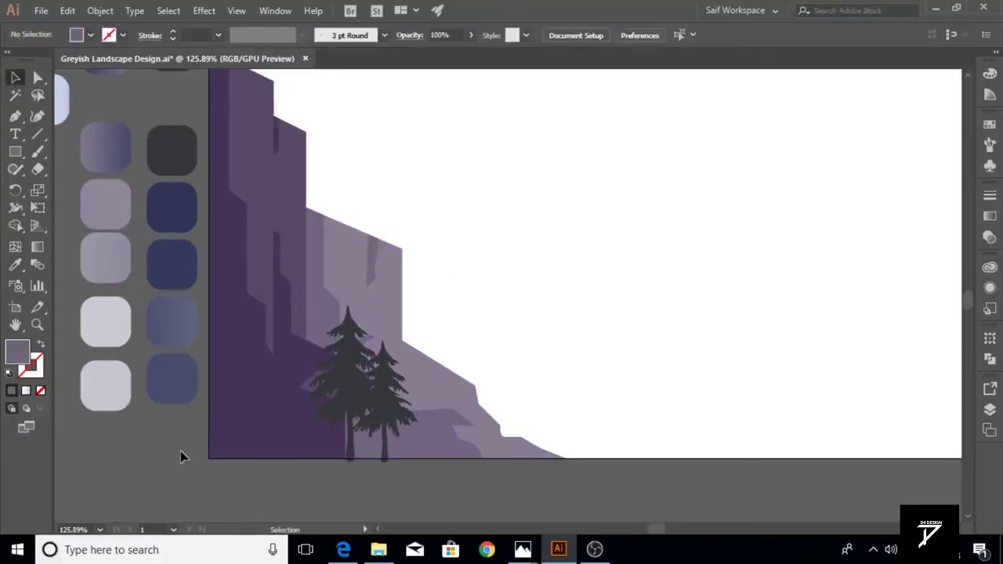
Add a triangular shadow facet on the rocky slope, nudging one anchor slightly down
{"action": "left_click", "coordinate": [476, 392]}
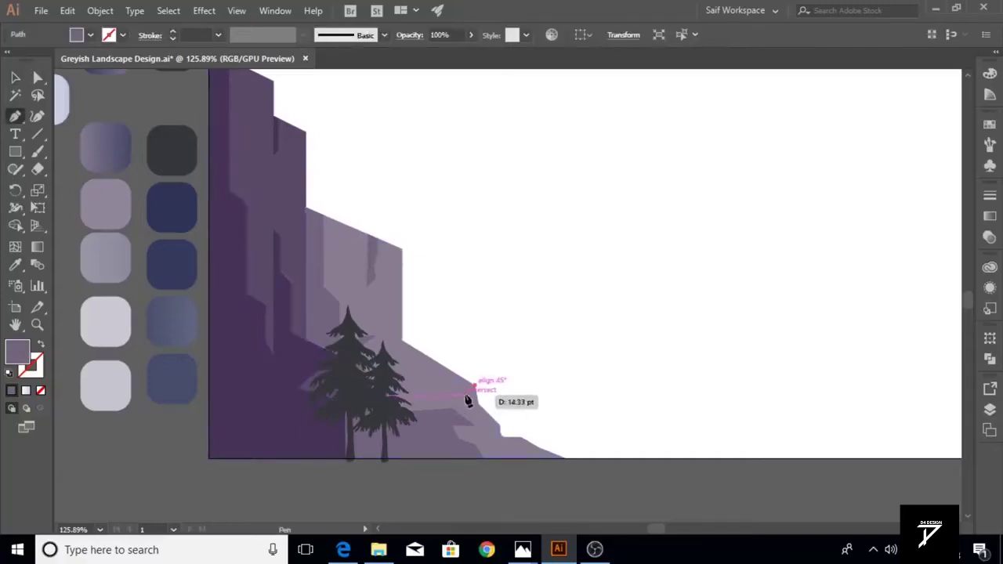
{"action": "left_click", "coordinate": [467, 399]}
{"action": "left_click", "coordinate": [479, 403]}
{"action": "left_click", "coordinate": [15, 77]}
{"action": "key", "text": "a"}
{"action": "left_click_drag", "start_coordinate": [440, 404], "coordinate": [440, 408]}
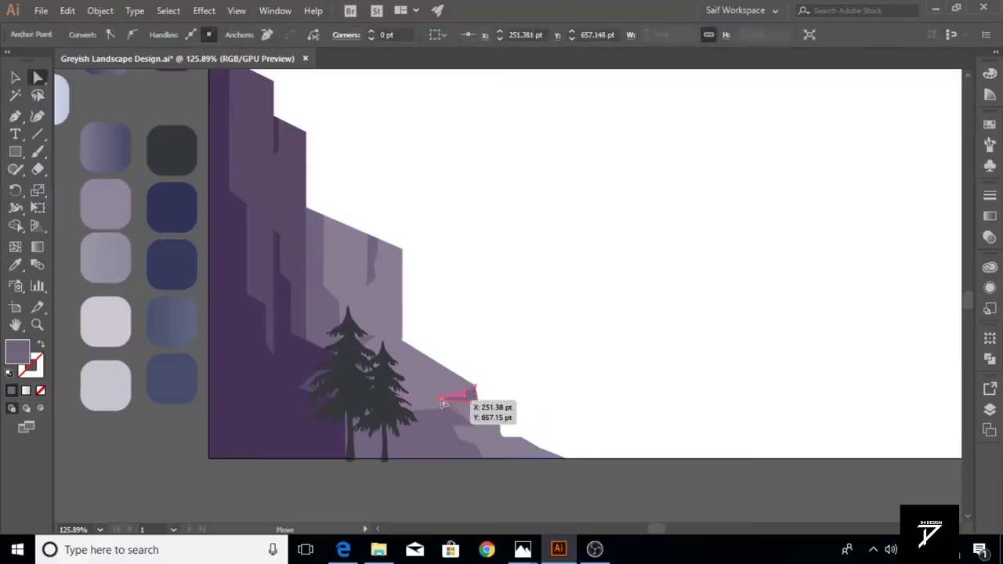
{"action": "left_click", "coordinate": [430, 488]}
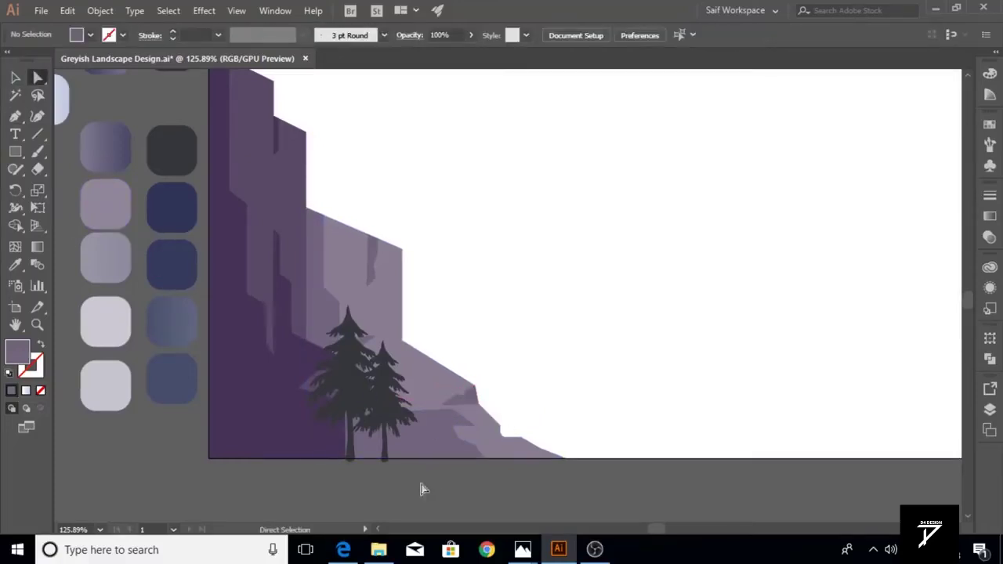
Start another shadow facet lower on the slope
{"action": "left_click_drag", "start_coordinate": [497, 429], "coordinate": [498, 439]}
{"action": "left_click", "coordinate": [502, 441]}
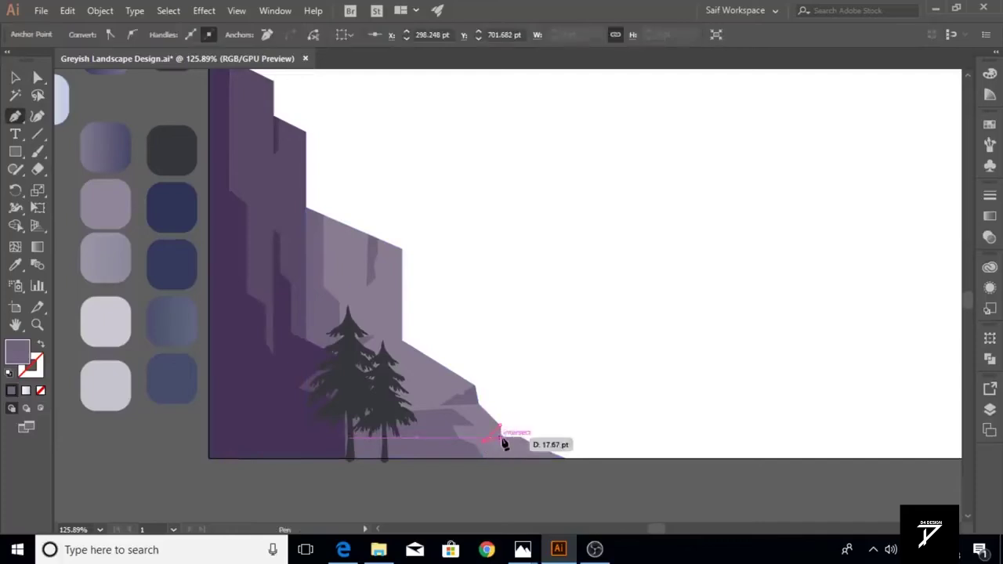
{"action": "left_click_drag", "start_coordinate": [476, 427], "coordinate": [698, 441]}
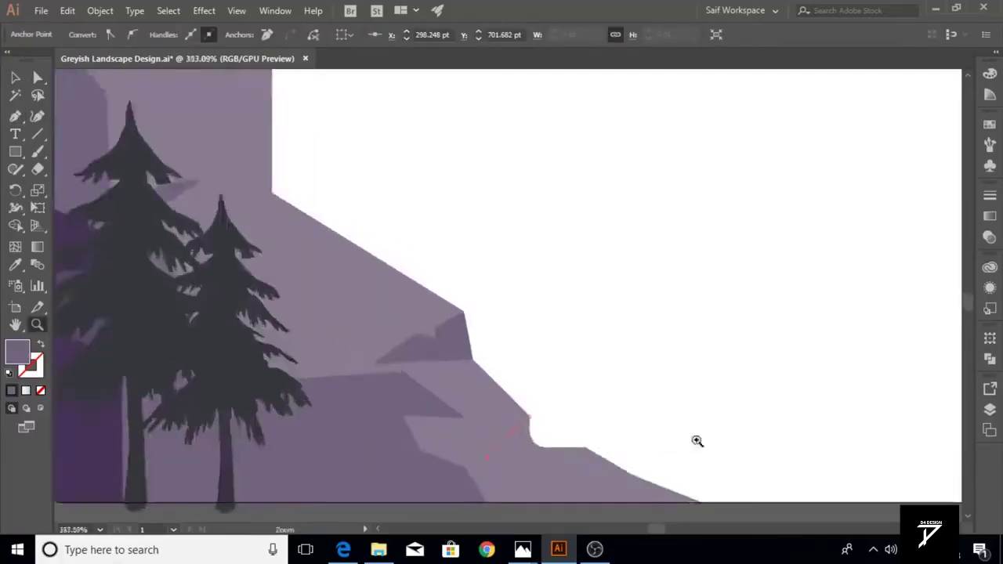
{"action": "left_click", "coordinate": [633, 473]}
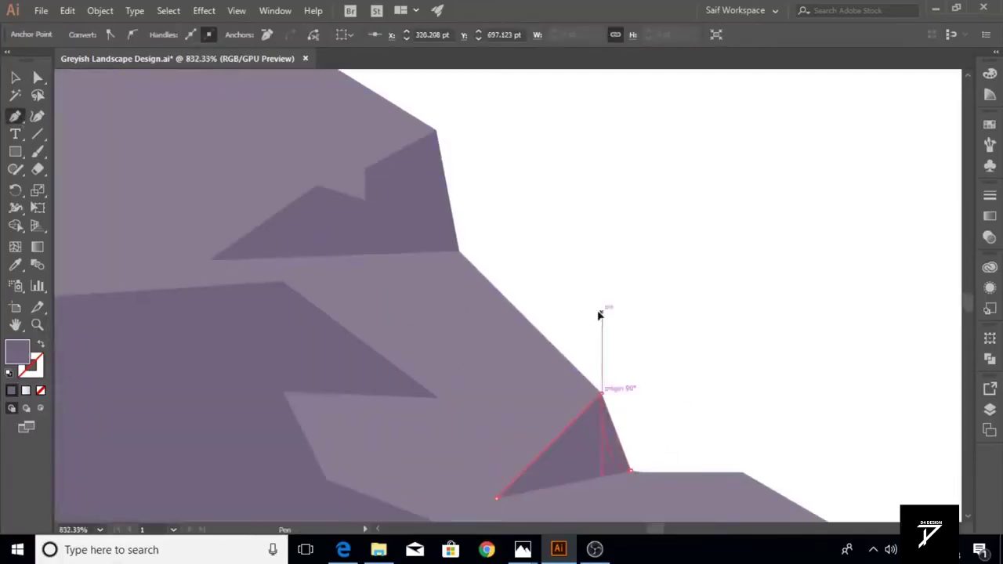
Move a small pine onto the cliff top, shrink it and set it on the edge
{"action": "key", "text": "v"}
{"action": "key", "text": "z"}
{"action": "key", "text": "ctrl+0"}
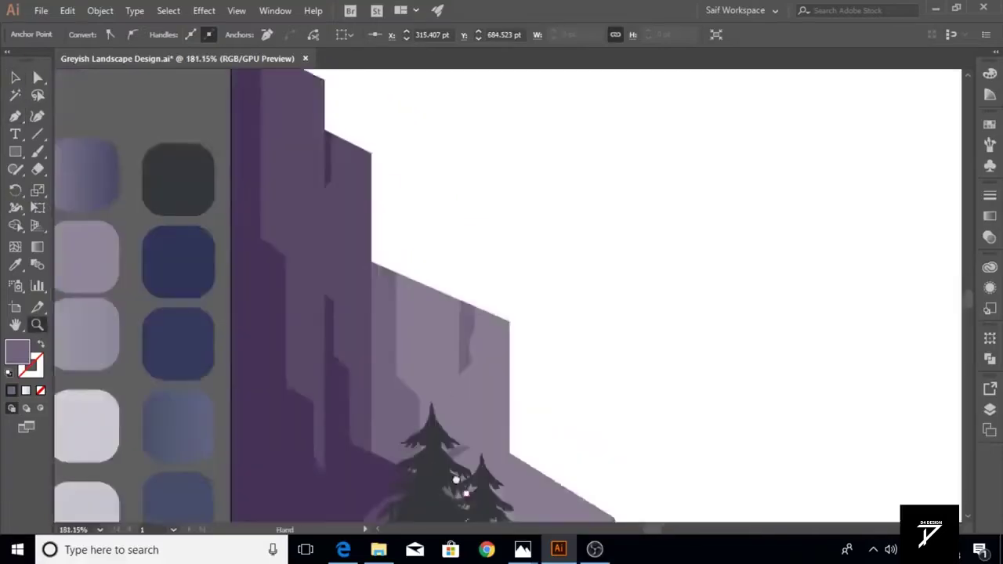
{"action": "left_click_drag", "start_coordinate": [372, 280], "coordinate": [331, 280]}
{"action": "key", "text": "v"}
{"action": "mouse_move", "coordinate": [418, 395]}
{"action": "left_mouse_down"}
{"action": "mouse_move", "coordinate": [430, 403]}
{"action": "mouse_move", "coordinate": [321, 168]}
{"action": "mouse_move", "coordinate": [400, 201]}
{"action": "left_mouse_up"}
{"action": "key", "text": "z"}
{"action": "key", "text": "v"}
{"action": "left_click_drag", "start_coordinate": [436, 100], "coordinate": [353, 185]}
{"action": "mouse_move", "coordinate": [330, 238]}
{"action": "left_mouse_down"}
{"action": "mouse_move", "coordinate": [371, 189]}
{"action": "mouse_move", "coordinate": [341, 202]}
{"action": "mouse_move", "coordinate": [489, 276]}
{"action": "left_mouse_up"}
{"action": "left_click_drag", "start_coordinate": [503, 229], "coordinate": [505, 230]}
Drop copies of the small pine along the lower slope
{"action": "left_click_drag", "start_coordinate": [506, 275], "coordinate": [618, 464]}
{"action": "mouse_move", "coordinate": [625, 466]}
{"action": "left_mouse_down", "text": "alt"}
{"action": "mouse_move", "coordinate": [649, 470]}
{"action": "mouse_move", "coordinate": [612, 464]}
{"action": "left_mouse_up", "text": "alt"}
{"action": "left_click_drag", "start_coordinate": [639, 407], "coordinate": [444, 129]}
{"action": "left_click_drag", "start_coordinate": [429, 184], "coordinate": [439, 194]}
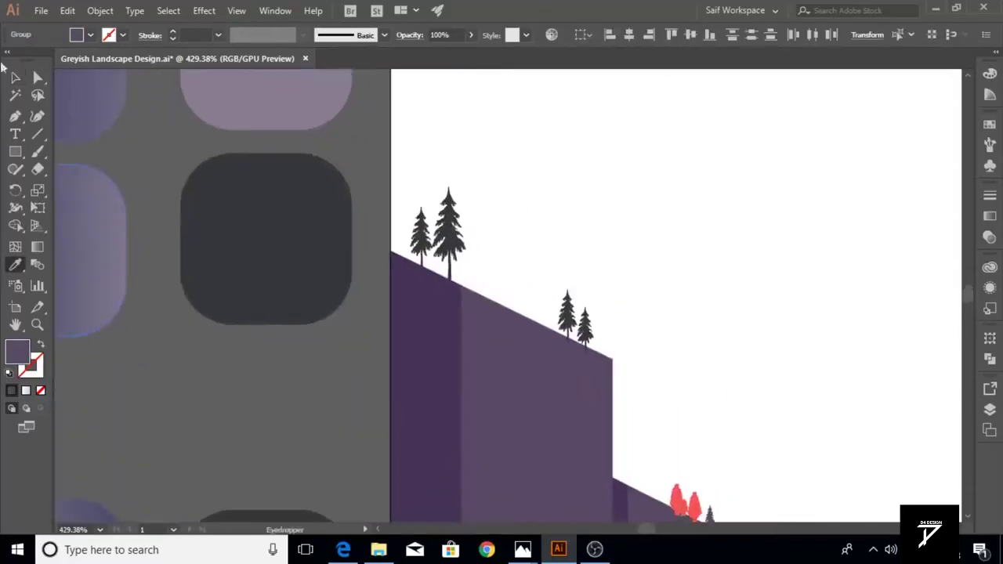
Copy the upper-ledge pine group down to the lower slope and shift one tree left
{"action": "left_click", "coordinate": [574, 322]}
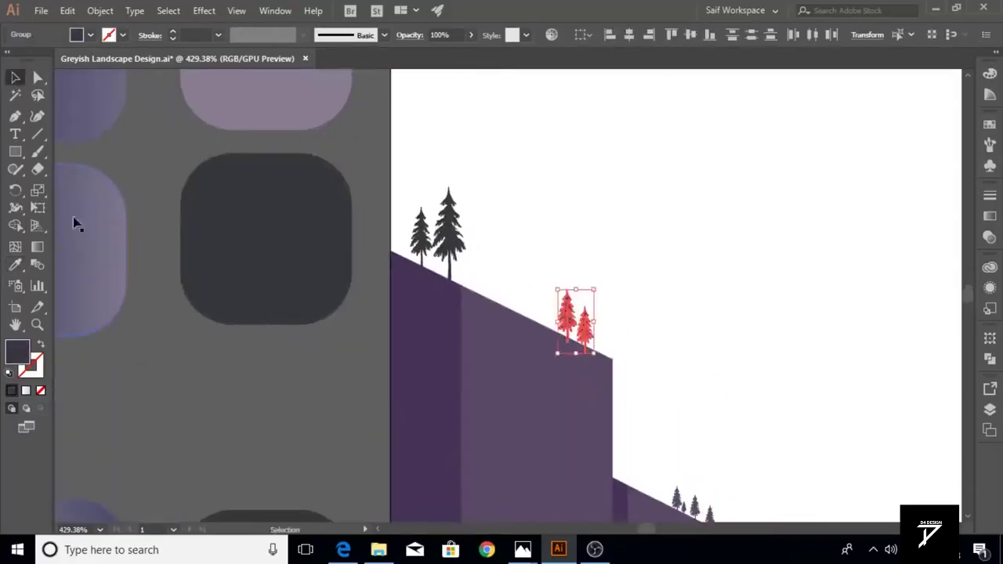
{"action": "left_click", "coordinate": [446, 231]}
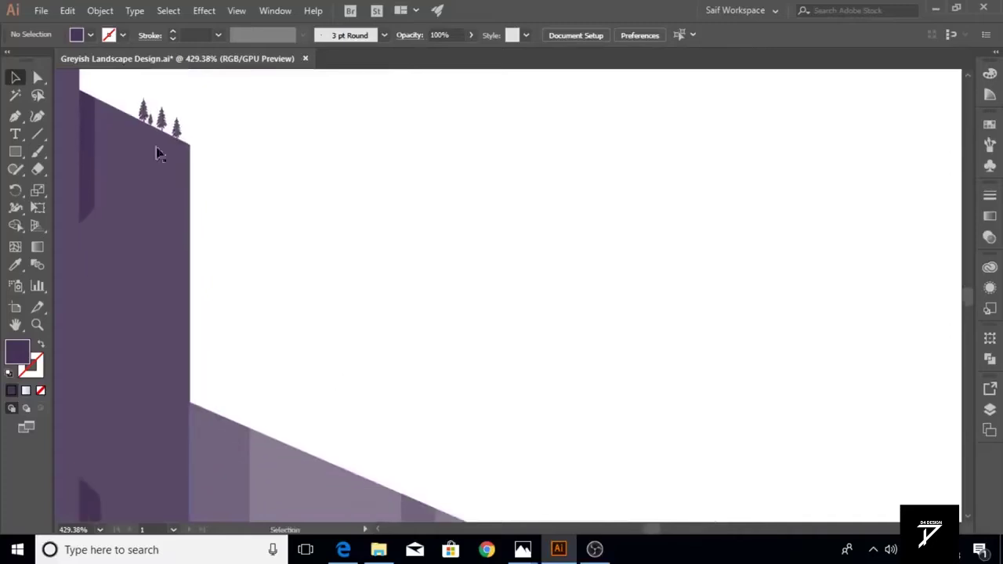
{"action": "mouse_move", "coordinate": [157, 153]}
{"action": "left_mouse_down"}
{"action": "mouse_move", "coordinate": [187, 119]}
{"action": "mouse_move", "coordinate": [381, 470]}
{"action": "left_mouse_up"}
{"action": "left_click_drag", "start_coordinate": [157, 121], "coordinate": [376, 466]}
{"action": "left_click", "coordinate": [393, 470]}
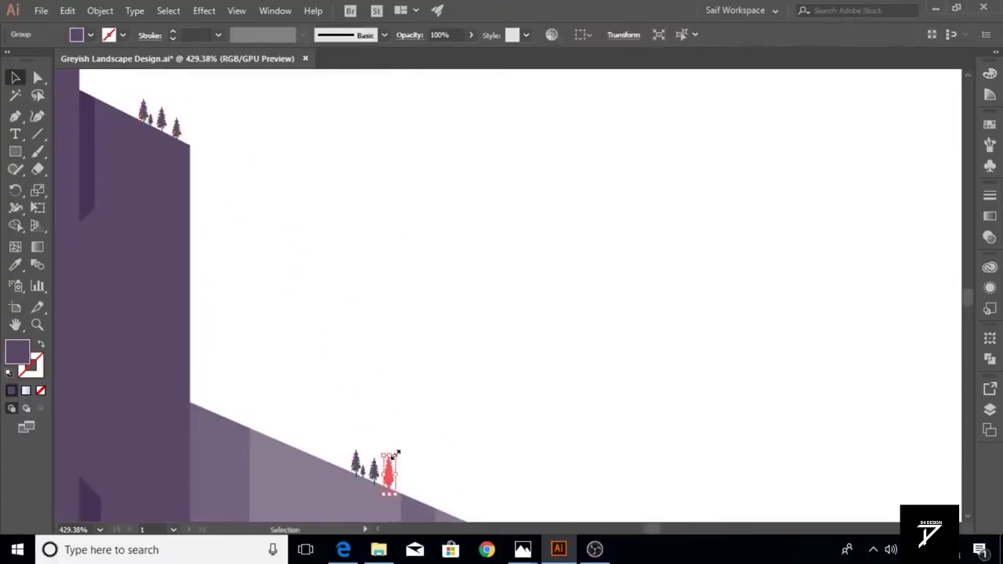
{"action": "left_click", "coordinate": [366, 462]}
{"action": "left_click_drag", "start_coordinate": [273, 429], "coordinate": [243, 414]}
Recolour the red three-tree group on the slope to the sampled slope grey
{"action": "left_click", "coordinate": [15, 266]}
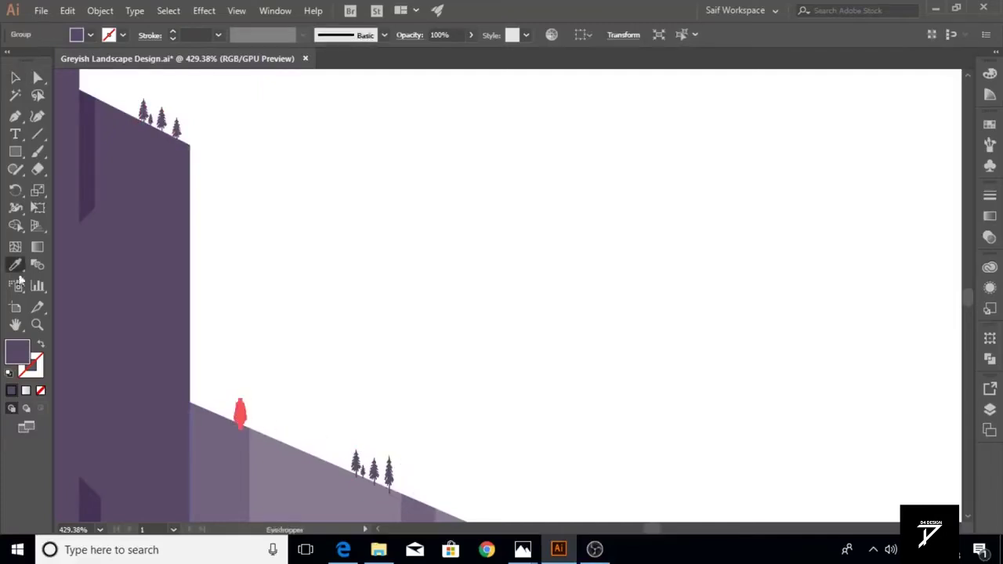
{"action": "left_click", "coordinate": [15, 77]}
{"action": "left_click", "coordinate": [380, 464]}
{"action": "left_click", "coordinate": [355, 496]}
{"action": "scroll", "coordinate": [355, 496], "scroll_direction": "down", "scroll_amount": 5}
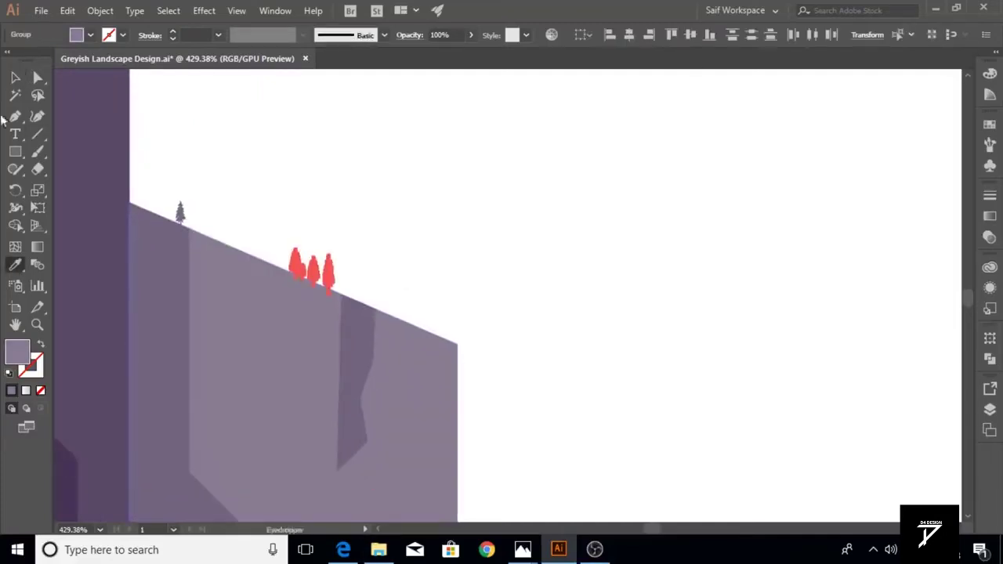
Place more single pine copies on the slope
{"action": "left_click", "coordinate": [15, 77]}
{"action": "left_click", "coordinate": [298, 266]}
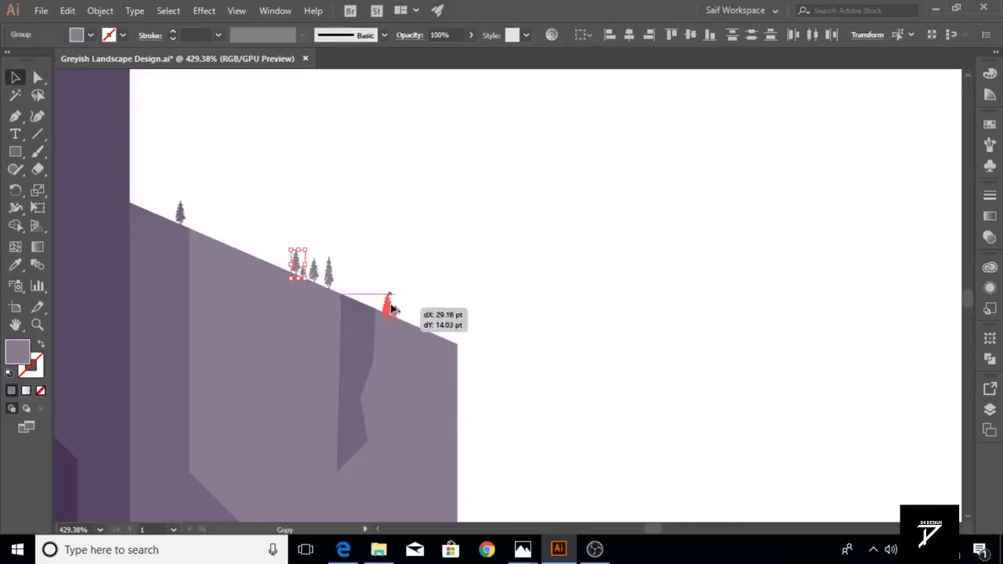
{"action": "left_click_drag", "start_coordinate": [392, 309], "coordinate": [389, 307]}
{"action": "left_click", "coordinate": [466, 302]}
{"action": "scroll", "coordinate": [423, 303], "scroll_direction": "down", "scroll_amount": 3}
{"action": "scroll", "coordinate": [412, 356], "scroll_direction": "down", "scroll_amount": 3}
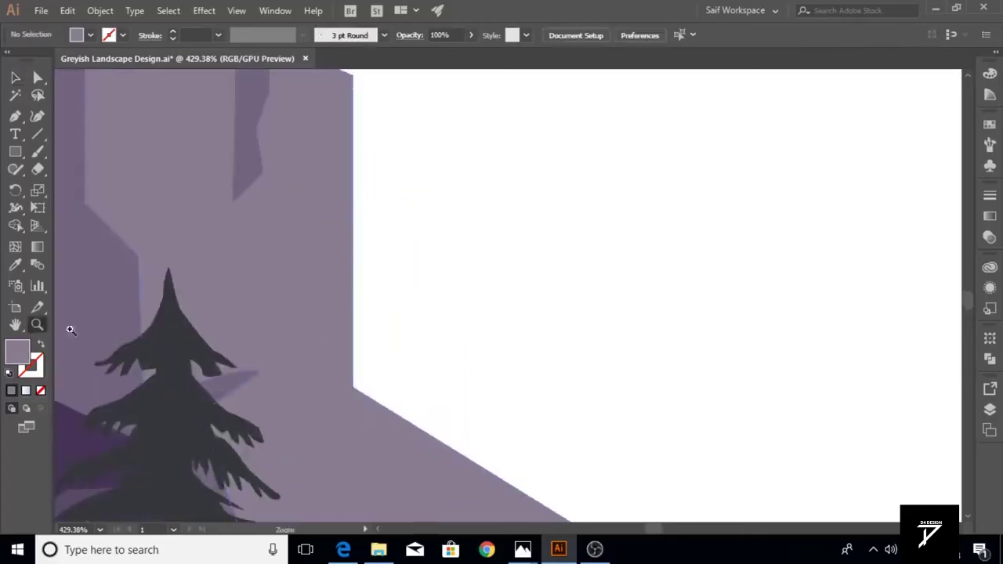
{"action": "scroll", "coordinate": [434, 271], "scroll_direction": "down", "scroll_amount": 5}
{"action": "scroll", "coordinate": [434, 271], "scroll_direction": "down", "scroll_amount": 3}
{"action": "mouse_move", "coordinate": [366, 394]}
{"action": "left_mouse_down"}
{"action": "mouse_move", "coordinate": [402, 391]}
{"action": "mouse_move", "coordinate": [377, 397]}
{"action": "left_mouse_up"}
{"action": "left_click", "coordinate": [389, 483]}
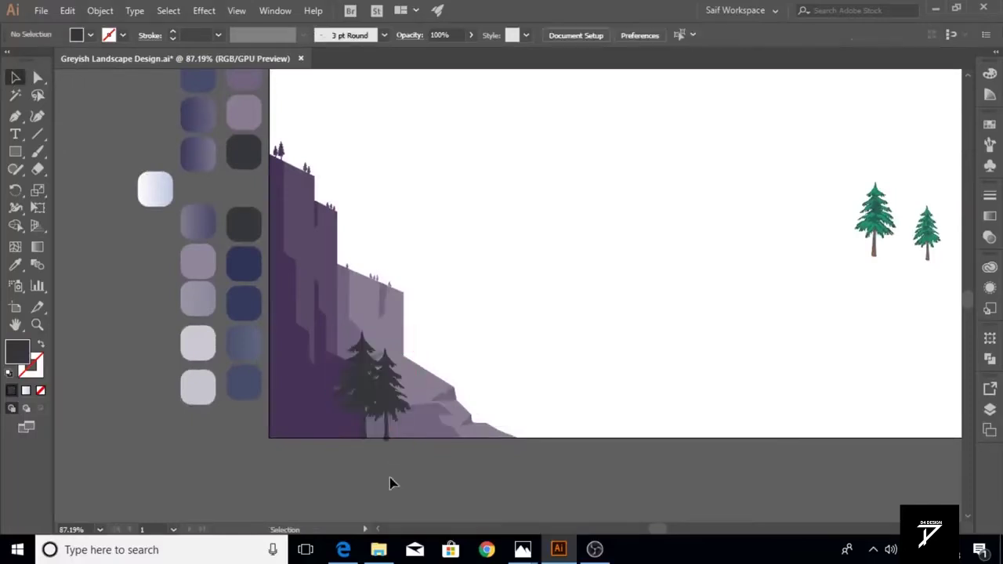
Pen the hill's curved top from the cliff edge to a right corner, then the bottom corners
{"action": "scroll", "coordinate": [398, 466], "scroll_direction": "up", "scroll_amount": 1}
{"action": "left_click_drag", "start_coordinate": [373, 342], "coordinate": [327, 314]}
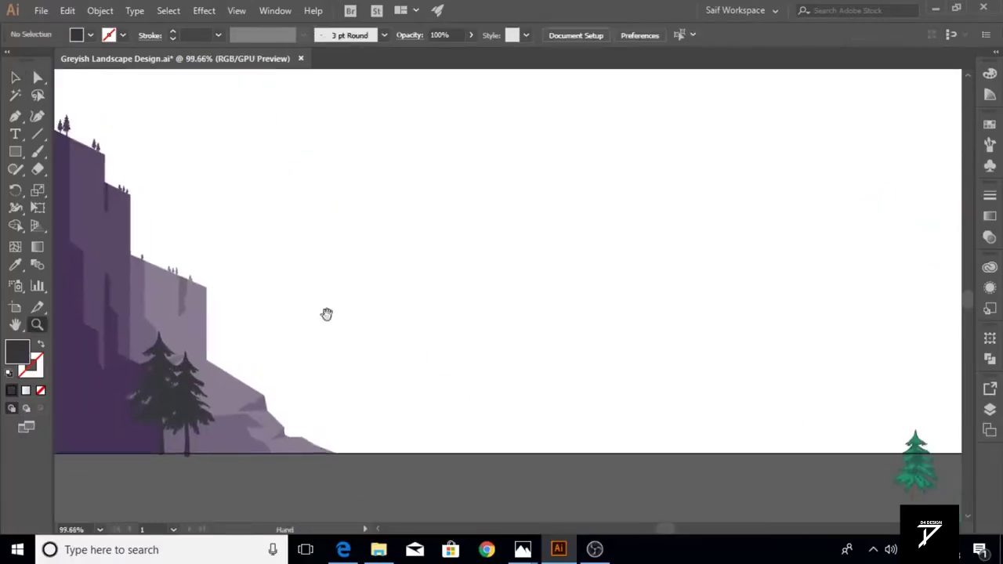
{"action": "scroll", "coordinate": [380, 293], "scroll_direction": "right", "scroll_amount": 3}
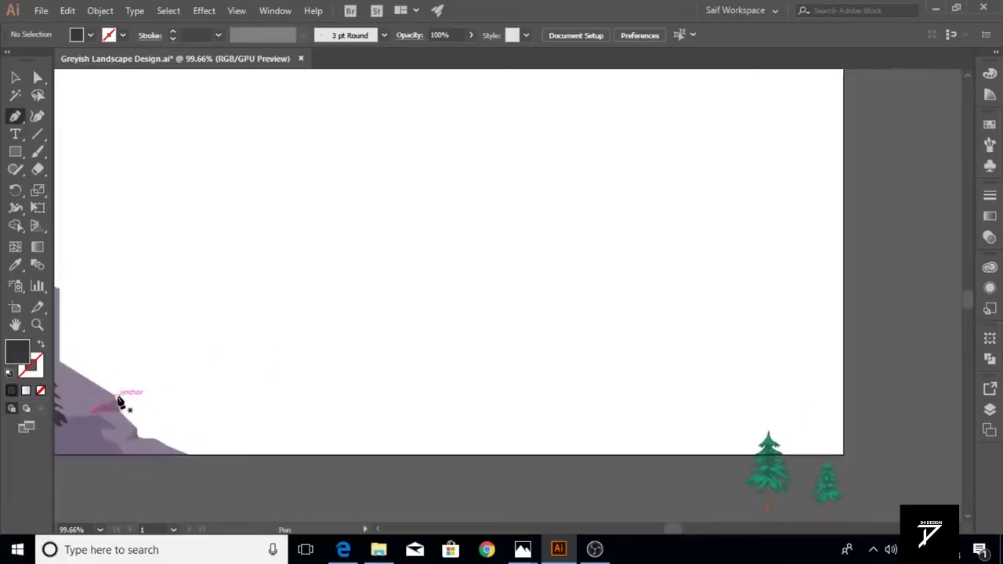
{"action": "left_click", "coordinate": [118, 398]}
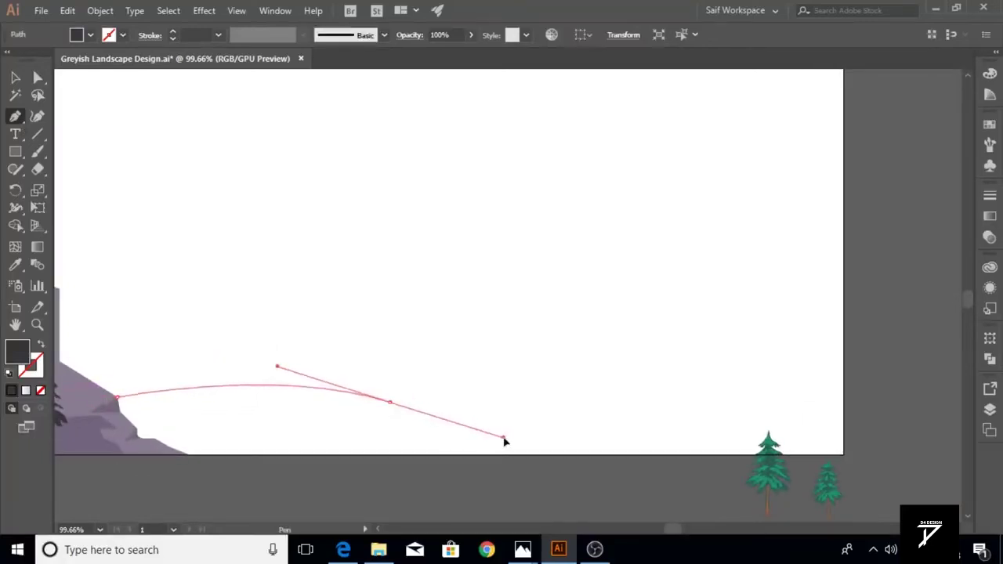
{"action": "left_click_drag", "start_coordinate": [497, 441], "coordinate": [503, 437]}
{"action": "mouse_move", "coordinate": [687, 380]}
{"action": "left_mouse_down"}
{"action": "mouse_move", "coordinate": [836, 384]}
{"action": "mouse_move", "coordinate": [868, 461]}
{"action": "mouse_move", "coordinate": [901, 444]}
{"action": "left_mouse_up"}
{"action": "left_click", "coordinate": [843, 388]}
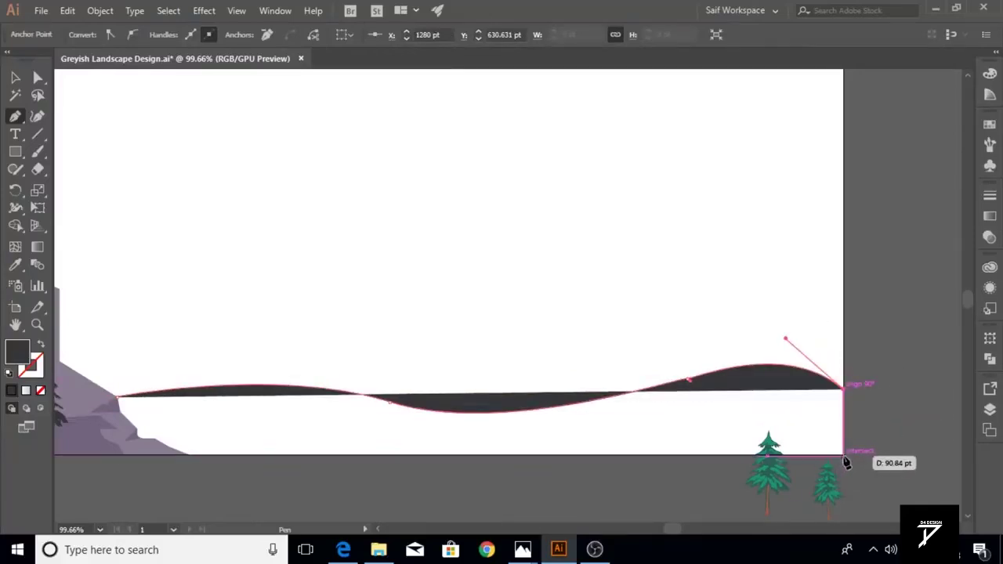
{"action": "left_click", "coordinate": [843, 456]}
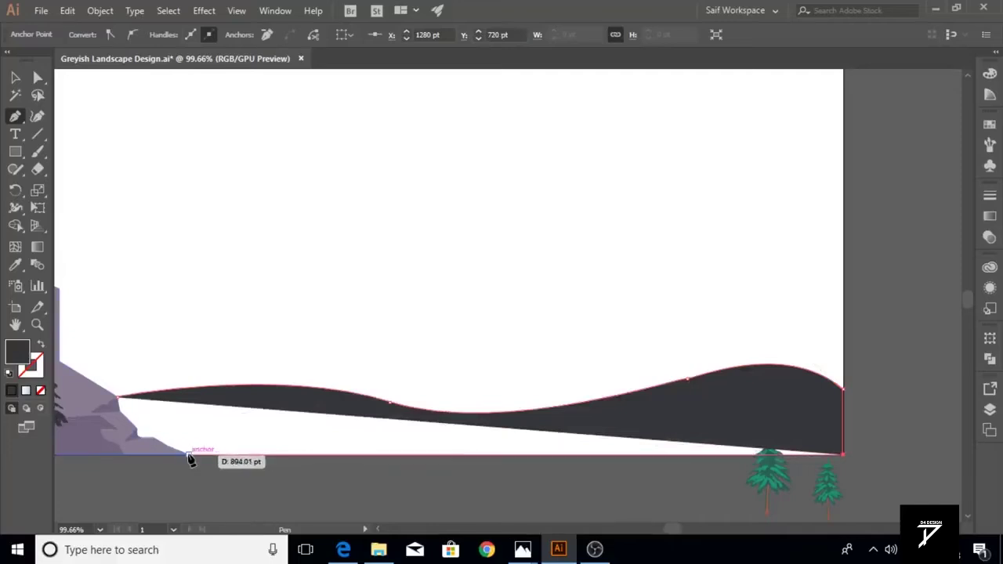
{"action": "left_click", "coordinate": [188, 453]}
Curve the hill's edge along the cliff base and close the shape at its start
{"action": "scroll", "coordinate": [376, 384], "scroll_direction": "up", "scroll_amount": 3}
{"action": "scroll", "coordinate": [260, 405], "scroll_direction": "up", "scroll_amount": 2}
{"action": "scroll", "coordinate": [259, 405], "scroll_direction": "up", "scroll_amount": 2}
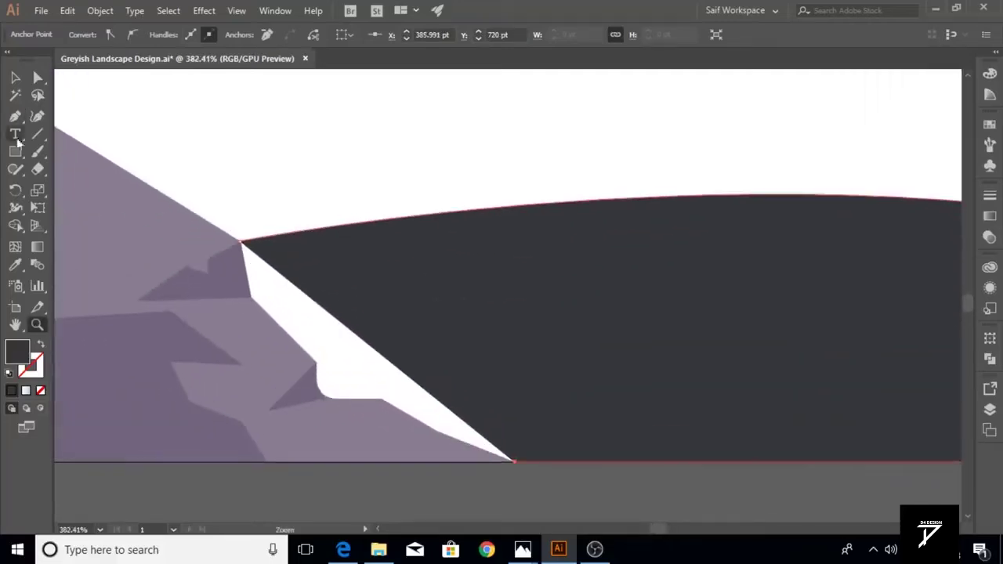
{"action": "mouse_move", "coordinate": [511, 463]}
{"action": "left_mouse_down"}
{"action": "mouse_move", "coordinate": [434, 437]}
{"action": "mouse_move", "coordinate": [377, 398]}
{"action": "mouse_move", "coordinate": [339, 325]}
{"action": "left_mouse_up"}
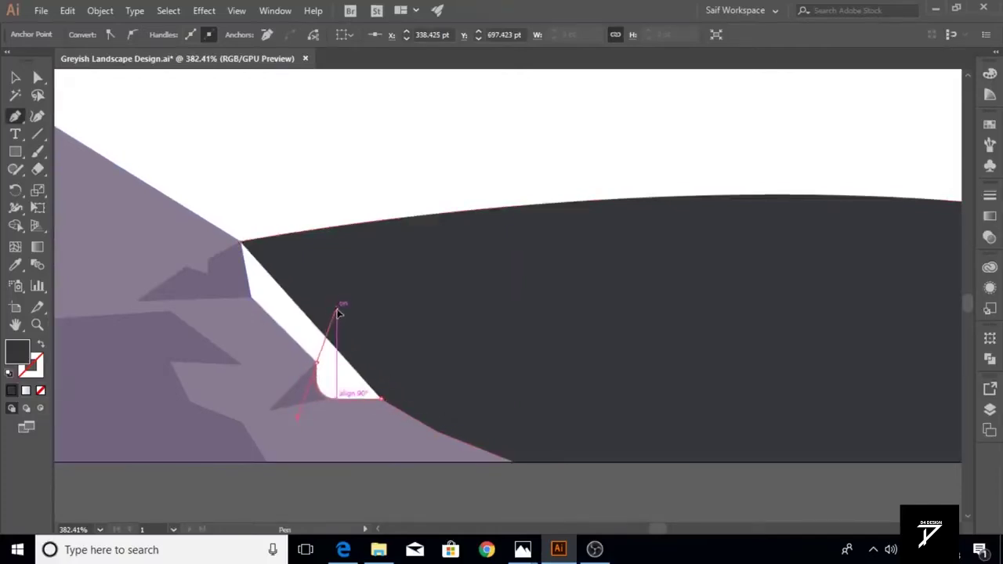
{"action": "left_click_drag", "start_coordinate": [251, 291], "coordinate": [253, 295]}
{"action": "left_click", "coordinate": [241, 245]}
{"action": "scroll", "coordinate": [269, 295], "scroll_direction": "down", "scroll_amount": 5}
{"action": "scroll", "coordinate": [240, 261], "scroll_direction": "up", "scroll_amount": 2}
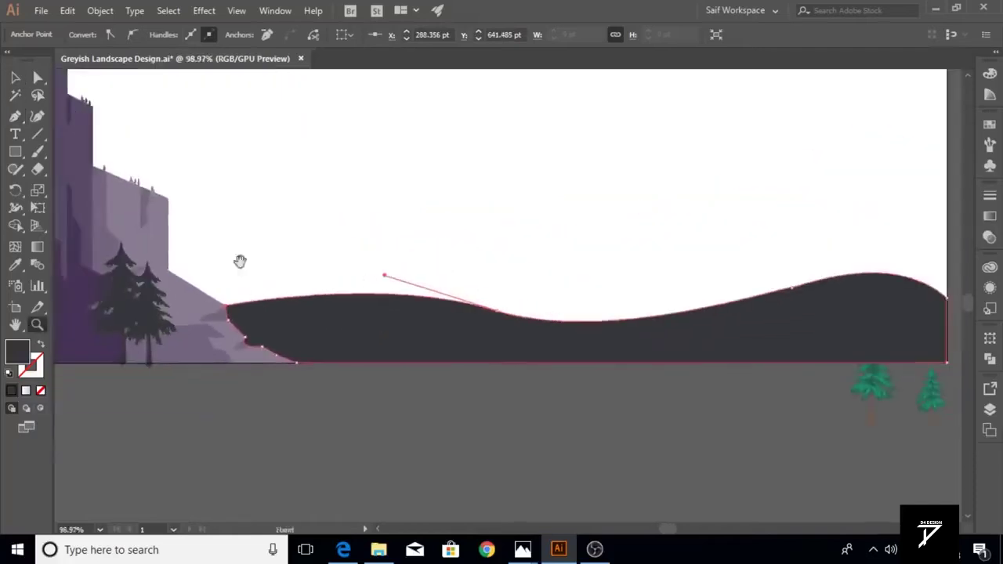
{"action": "scroll", "coordinate": [239, 261], "scroll_direction": "down", "scroll_amount": 2}
{"action": "left_click", "coordinate": [17, 78]}
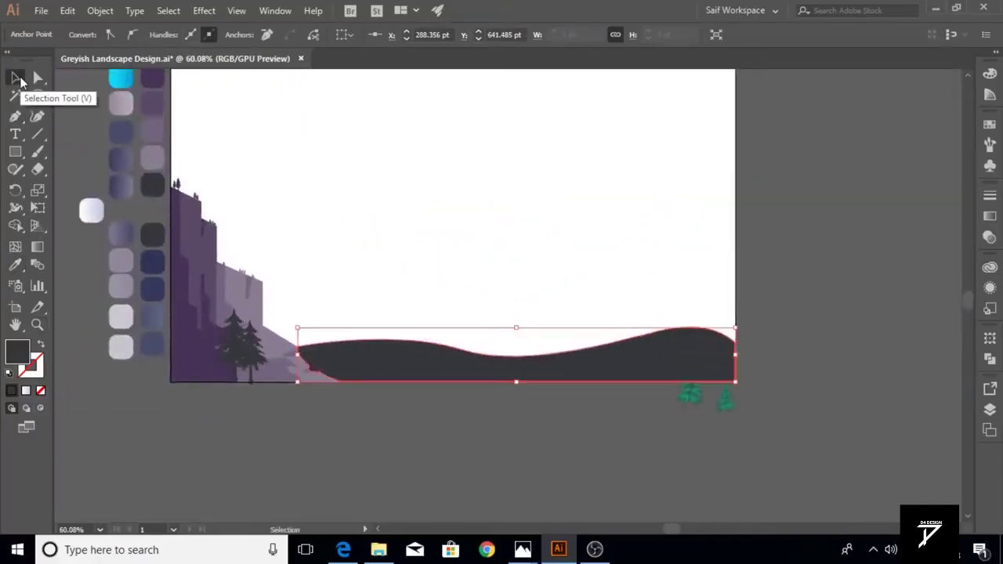
Move the green pine onto the hill and shrink it
{"action": "left_click", "coordinate": [257, 387]}
{"action": "key", "text": "z"}
{"action": "mouse_move", "coordinate": [468, 356]}
{"action": "left_mouse_down"}
{"action": "mouse_move", "coordinate": [371, 322]}
{"action": "mouse_move", "coordinate": [486, 322]}
{"action": "left_mouse_up"}
{"action": "key", "text": "v"}
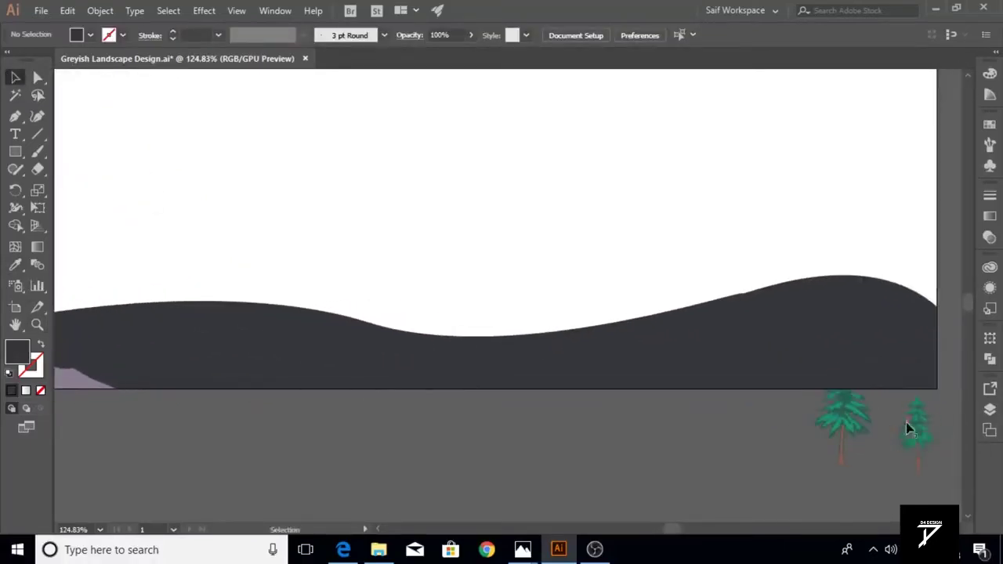
{"action": "left_click_drag", "start_coordinate": [907, 427], "coordinate": [85, 270]}
{"action": "left_click_drag", "start_coordinate": [84, 395], "coordinate": [335, 452]}
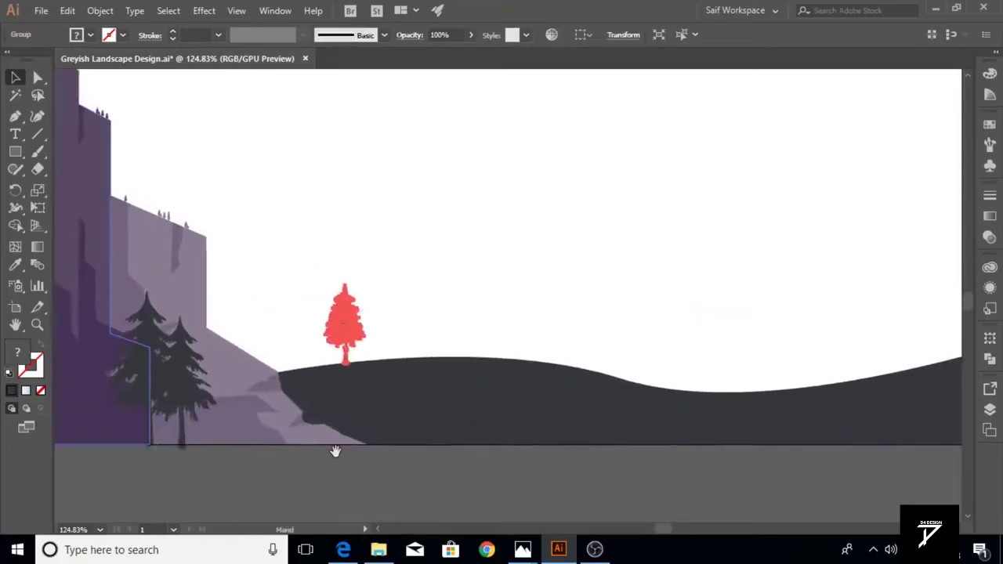
{"action": "left_click_drag", "start_coordinate": [345, 329], "coordinate": [302, 331]}
{"action": "left_click_drag", "start_coordinate": [320, 298], "coordinate": [293, 336]}
Recolour the pine with the hill's dark grey
{"action": "scroll", "coordinate": [288, 353], "scroll_direction": "up", "scroll_amount": 5}
{"action": "key", "text": "ctrl+shift+a"}
{"action": "left_click", "coordinate": [265, 357]}
{"action": "key", "text": "i"}
{"action": "left_click", "coordinate": [276, 395]}
{"action": "key", "text": "v"}
{"action": "key", "text": "ctrl+shift+a"}
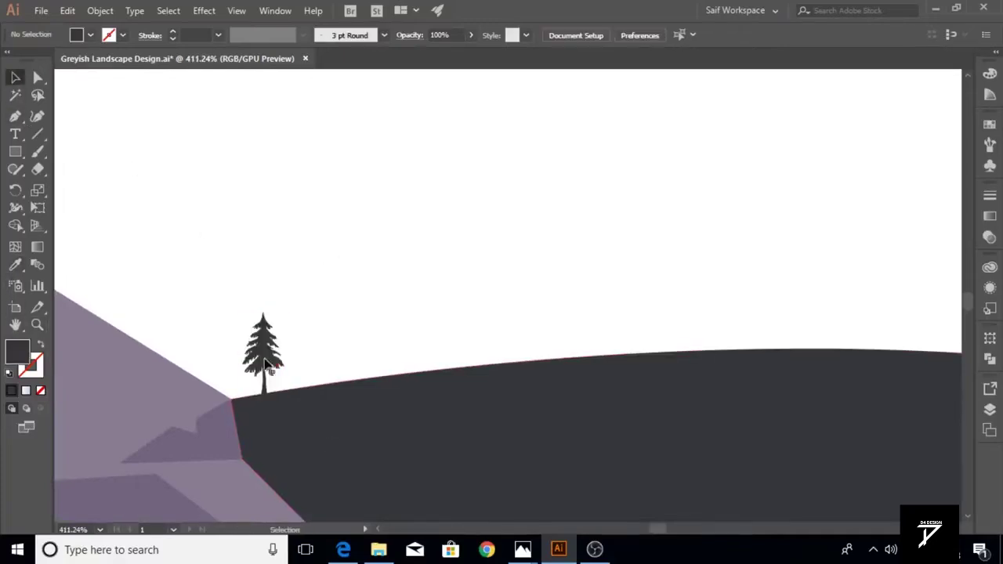
Alt-drag copies of the pine rightward along the hill ridge
{"action": "mouse_move", "coordinate": [265, 356]}
{"action": "left_mouse_down"}
{"action": "mouse_move", "coordinate": [302, 376]}
{"action": "mouse_move", "coordinate": [350, 333]}
{"action": "mouse_move", "coordinate": [515, 324]}
{"action": "mouse_move", "coordinate": [526, 308]}
{"action": "mouse_move", "coordinate": [387, 340]}
{"action": "mouse_move", "coordinate": [427, 345]}
{"action": "mouse_move", "coordinate": [439, 335]}
{"action": "left_mouse_up"}
{"action": "left_click_drag", "start_coordinate": [417, 359], "coordinate": [442, 356]}
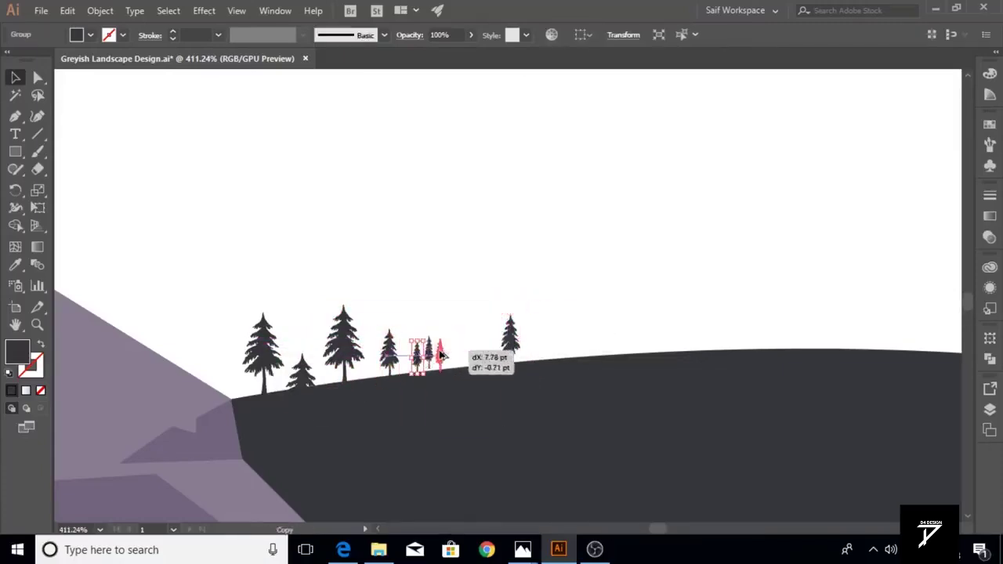
{"action": "mouse_move", "coordinate": [542, 350]}
{"action": "left_mouse_down"}
{"action": "mouse_move", "coordinate": [717, 338]}
{"action": "mouse_move", "coordinate": [849, 344]}
{"action": "left_mouse_up"}
{"action": "mouse_move", "coordinate": [622, 320]}
{"action": "left_mouse_down"}
{"action": "mouse_move", "coordinate": [661, 331]}
{"action": "mouse_move", "coordinate": [636, 333]}
{"action": "left_mouse_up"}
{"action": "mouse_move", "coordinate": [636, 333]}
{"action": "left_mouse_down"}
{"action": "mouse_move", "coordinate": [862, 325]}
{"action": "mouse_move", "coordinate": [854, 328]}
{"action": "left_mouse_up"}
{"action": "mouse_move", "coordinate": [353, 337]}
{"action": "left_mouse_down"}
{"action": "mouse_move", "coordinate": [619, 317]}
{"action": "mouse_move", "coordinate": [906, 335]}
{"action": "left_mouse_up"}
Add more pine copies on the far stretch of hill, then zoom out to the whole landscape
{"action": "scroll", "coordinate": [548, 313], "scroll_direction": "right", "scroll_amount": 10}
{"action": "mouse_move", "coordinate": [333, 333]}
{"action": "left_mouse_down"}
{"action": "mouse_move", "coordinate": [559, 358]}
{"action": "mouse_move", "coordinate": [544, 349]}
{"action": "left_mouse_up"}
{"action": "mouse_move", "coordinate": [354, 354]}
{"action": "left_mouse_down"}
{"action": "mouse_move", "coordinate": [475, 362]}
{"action": "mouse_move", "coordinate": [723, 407]}
{"action": "left_mouse_up"}
{"action": "left_click", "coordinate": [786, 394]}
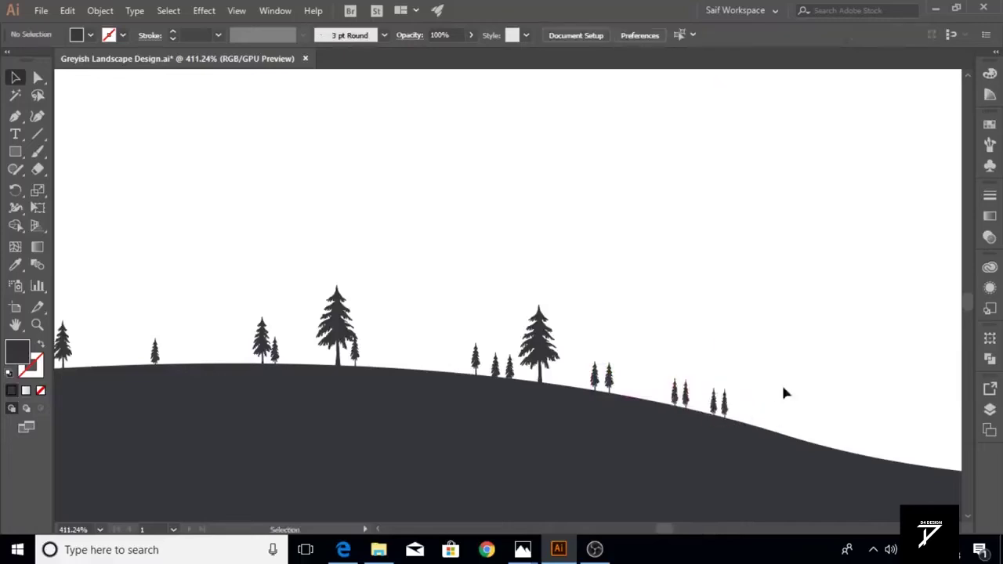
{"action": "left_click_drag", "start_coordinate": [786, 393], "coordinate": [300, 342]}
{"action": "double_click", "coordinate": [37, 325]}
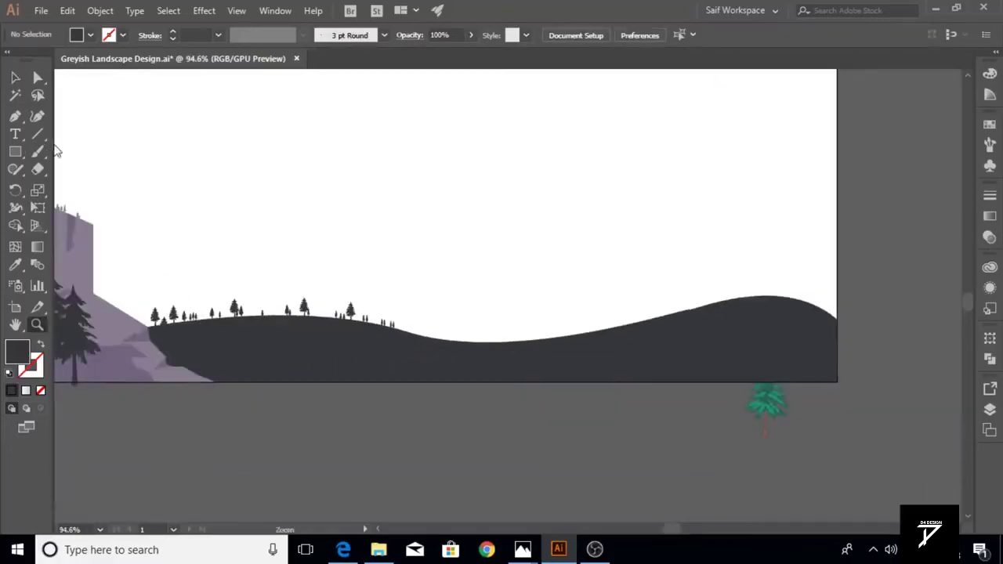
Zoom in on the hill and settle a tree cluster further right onto the slope
{"action": "mouse_move", "coordinate": [303, 286]}
{"action": "left_mouse_down"}
{"action": "mouse_move", "coordinate": [470, 342]}
{"action": "mouse_move", "coordinate": [499, 396]}
{"action": "mouse_move", "coordinate": [872, 397]}
{"action": "left_mouse_up"}
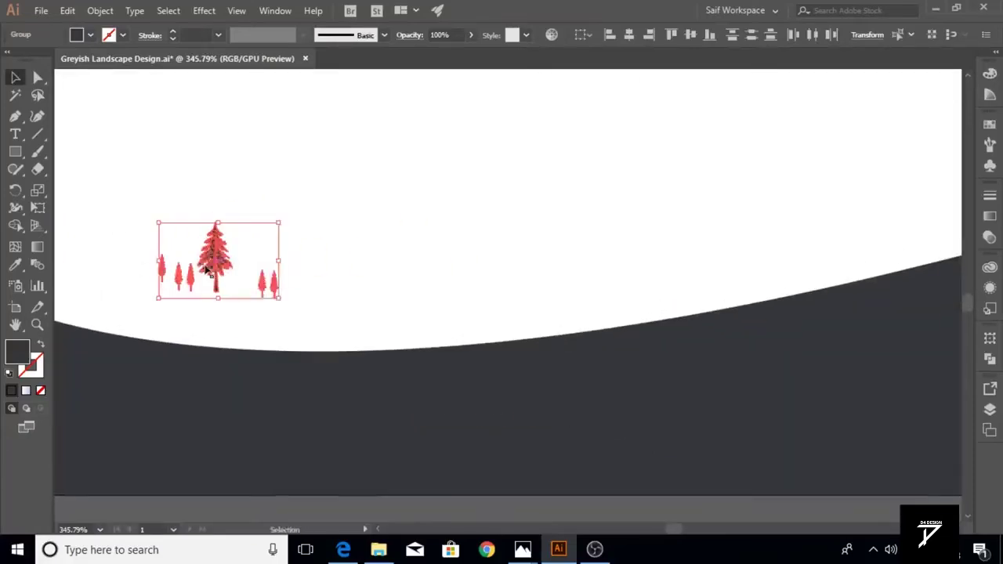
{"action": "left_click_drag", "start_coordinate": [872, 398], "coordinate": [554, 279]}
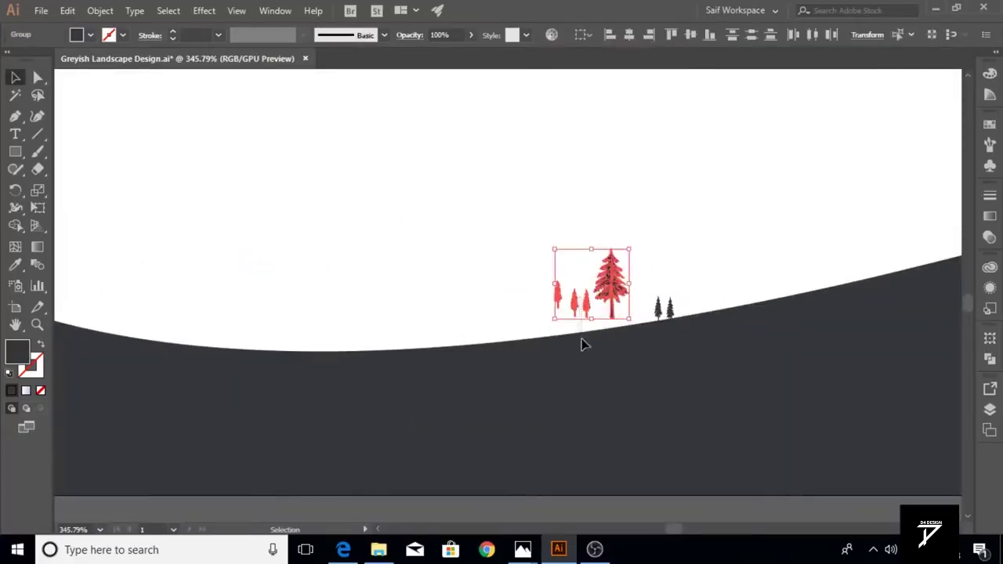
{"action": "left_click_drag", "start_coordinate": [620, 309], "coordinate": [618, 319]}
{"action": "left_click", "coordinate": [558, 317]}
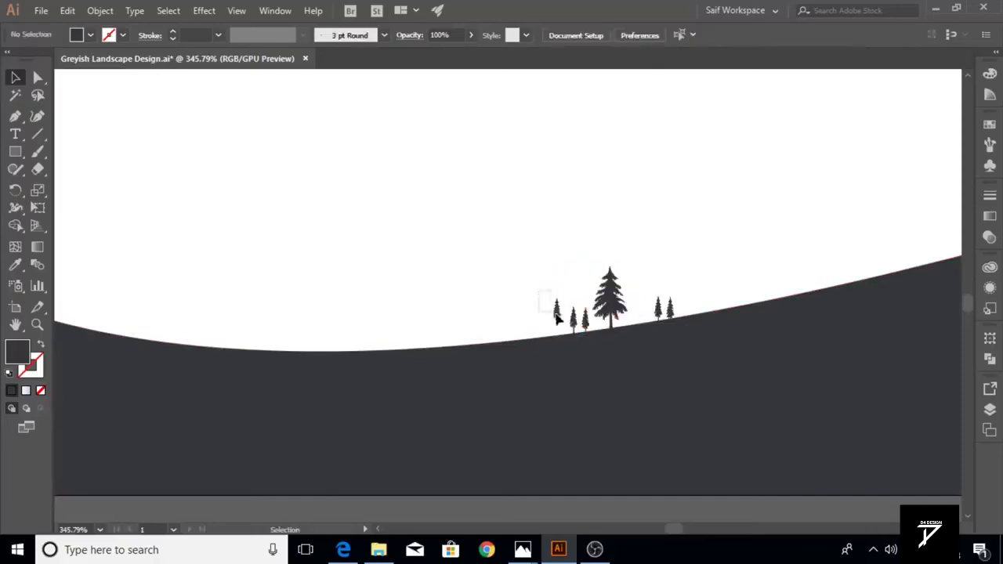
{"action": "key", "text": "Down"}
{"action": "key", "text": "Down"}
{"action": "key", "text": "Down"}
Move the left tree cluster up the slope and copy small trees higher up the hill
{"action": "mouse_move", "coordinate": [533, 264]}
{"action": "left_mouse_down"}
{"action": "mouse_move", "coordinate": [606, 321]}
{"action": "mouse_move", "coordinate": [888, 258]}
{"action": "left_mouse_up"}
{"action": "scroll", "coordinate": [456, 291], "scroll_direction": "right", "scroll_amount": 5}
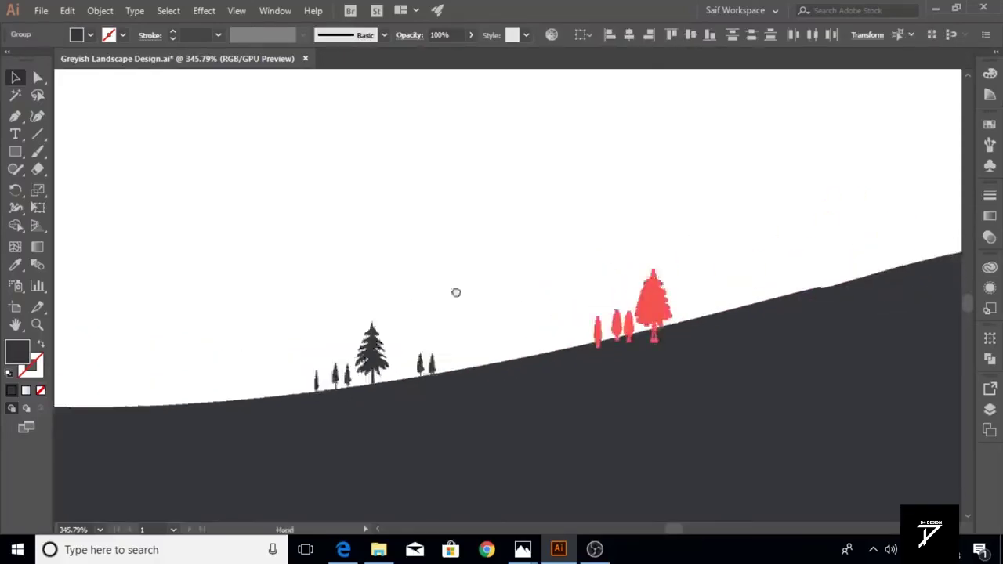
{"action": "left_click", "coordinate": [421, 348]}
{"action": "left_click_drag", "start_coordinate": [474, 368], "coordinate": [681, 317]}
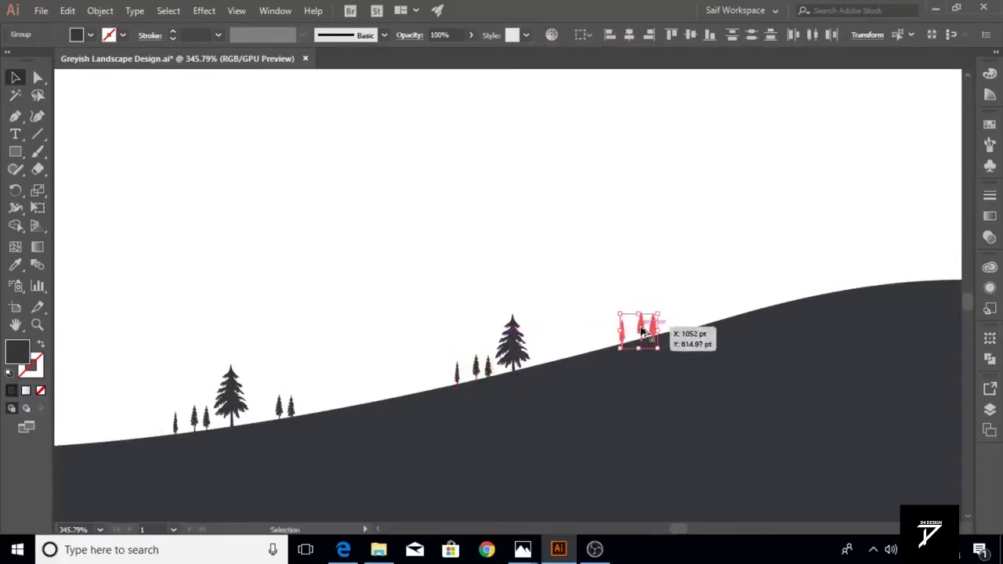
{"action": "left_click_drag", "start_coordinate": [553, 329], "coordinate": [820, 275]}
Alt-copy tree groups beside the red tree, onto the hilltop and across the right slope
{"action": "left_click_drag", "start_coordinate": [517, 350], "coordinate": [844, 261]}
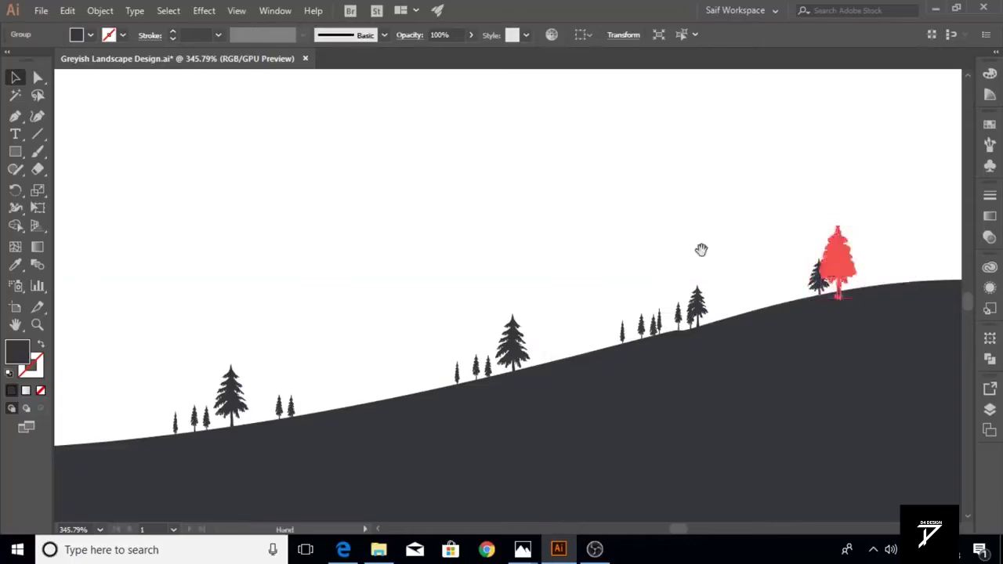
{"action": "scroll", "coordinate": [700, 249], "scroll_direction": "right", "scroll_amount": 5}
{"action": "mouse_move", "coordinate": [467, 337]}
{"action": "left_mouse_down"}
{"action": "mouse_move", "coordinate": [807, 336]}
{"action": "mouse_move", "coordinate": [799, 363]}
{"action": "left_mouse_up"}
{"action": "left_click", "coordinate": [329, 383]}
{"action": "left_click_drag", "start_coordinate": [329, 384], "coordinate": [535, 340]}
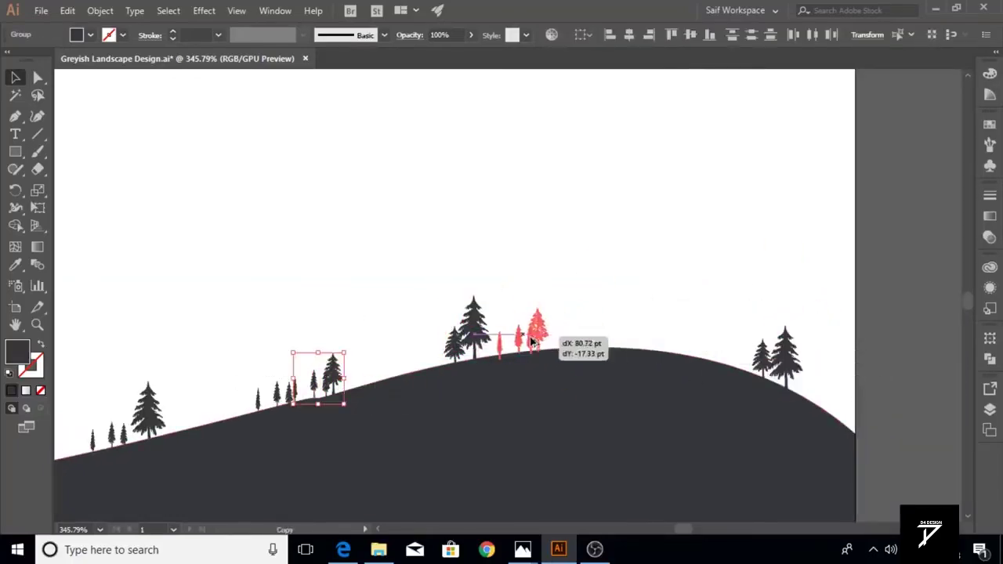
{"action": "left_click", "coordinate": [241, 387]}
{"action": "left_click", "coordinate": [295, 385]}
{"action": "left_click_drag", "start_coordinate": [295, 386], "coordinate": [824, 389]}
{"action": "left_click", "coordinate": [876, 345]}
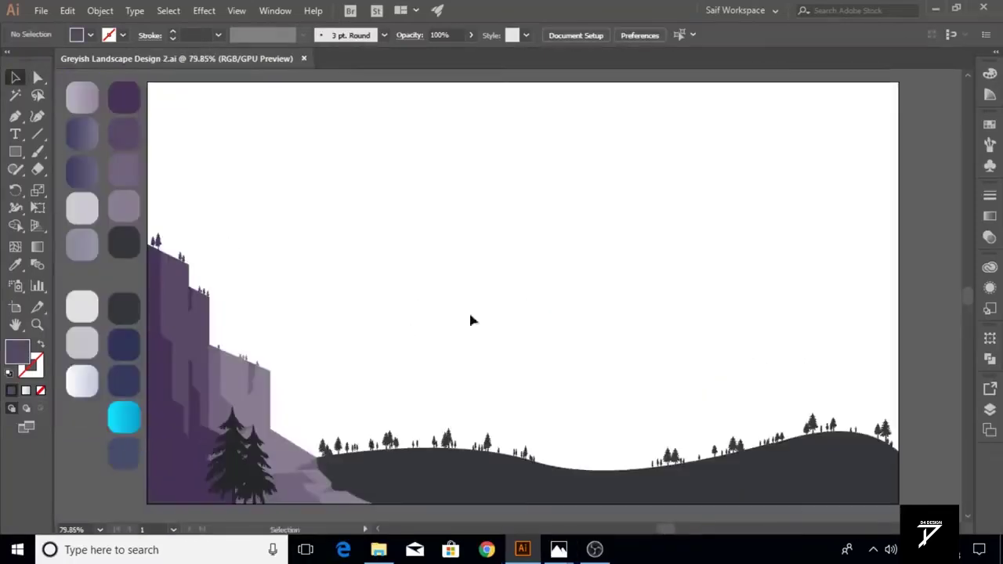
Begin a Pen outline at the right edge with the first peak, working leftward
{"action": "left_click", "coordinate": [897, 343]}
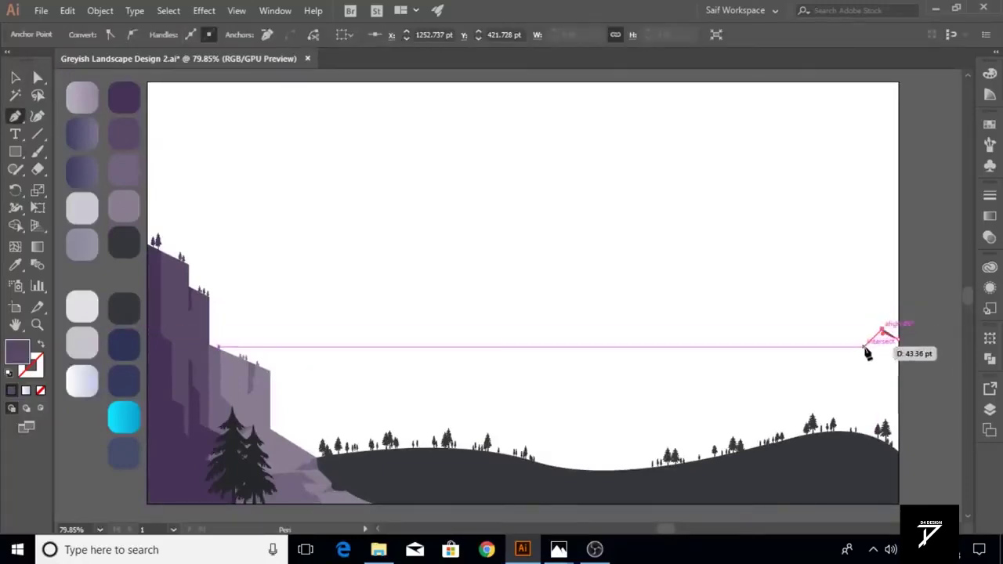
{"action": "left_click", "coordinate": [856, 339]}
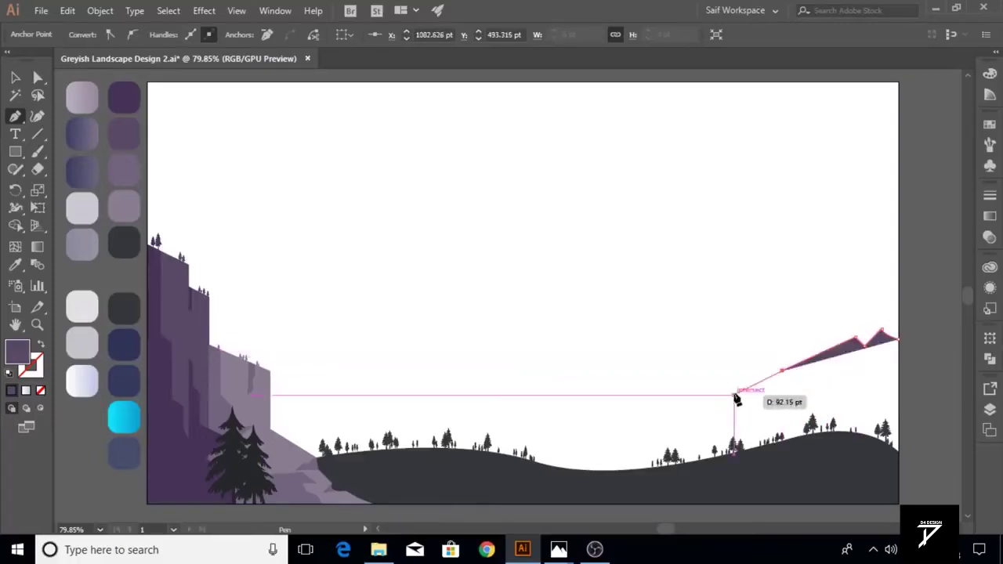
{"action": "key", "text": "ctrl+z"}
{"action": "key", "text": "ctrl+z"}
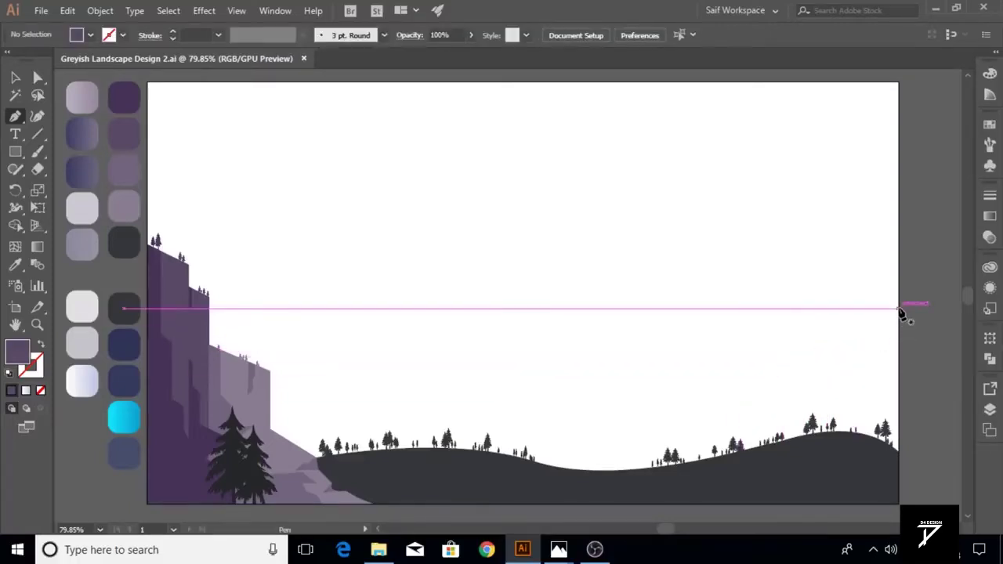
{"action": "left_click", "coordinate": [893, 302]}
{"action": "left_click", "coordinate": [876, 275]}
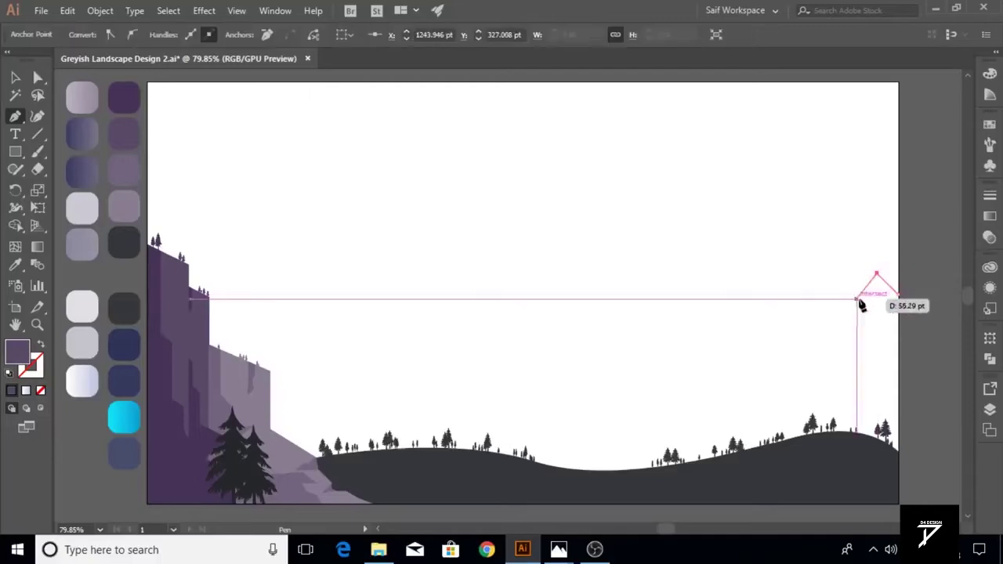
{"action": "left_click", "coordinate": [842, 307]}
{"action": "left_click", "coordinate": [831, 297]}
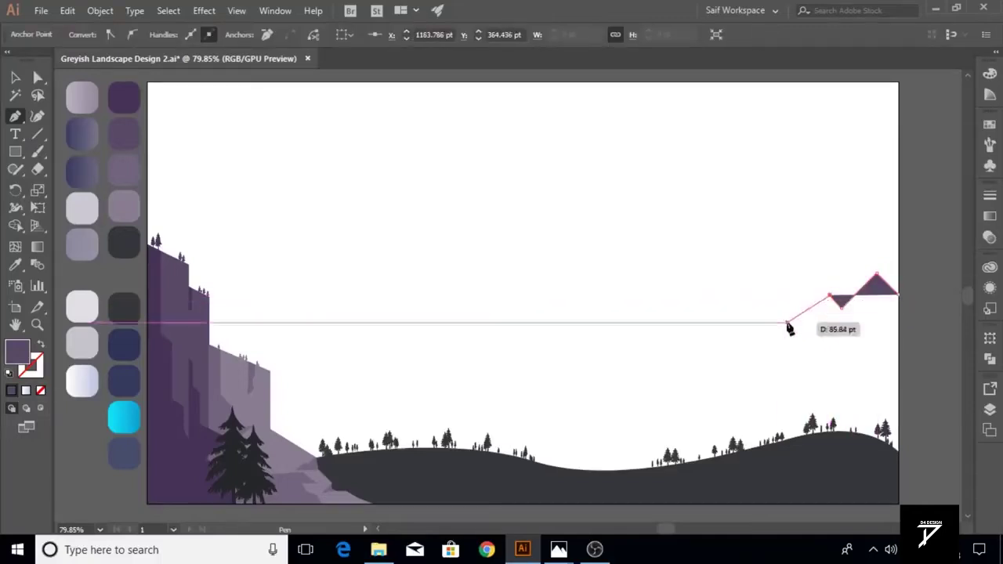
{"action": "left_click", "coordinate": [785, 333]}
{"action": "left_click", "coordinate": [730, 360]}
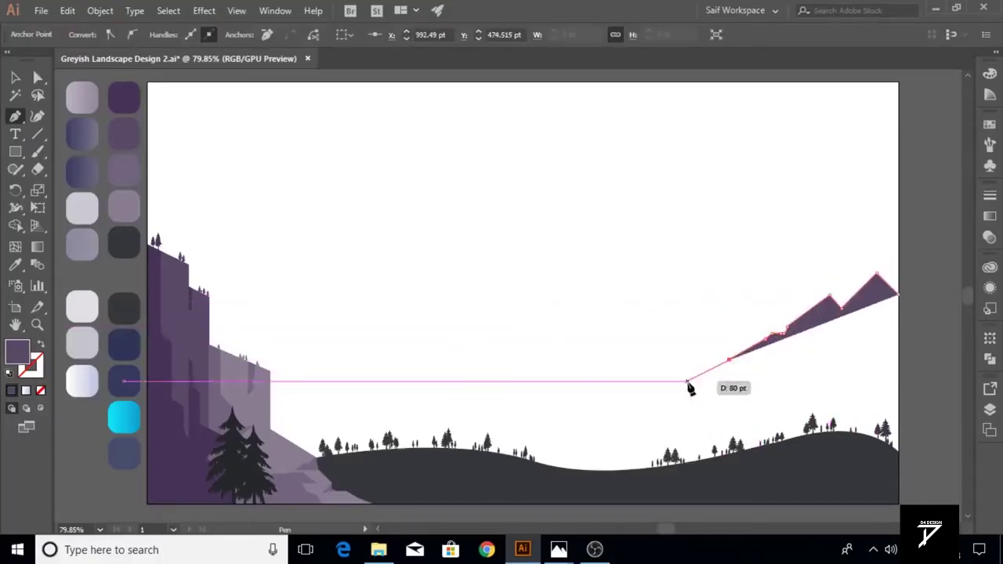
Add small jagged peaks and a valley dip along the ridge, undoing misplaced points
{"action": "left_click", "coordinate": [721, 344]}
{"action": "left_click", "coordinate": [697, 362]}
{"action": "left_click", "coordinate": [680, 367]}
{"action": "left_click", "coordinate": [667, 379]}
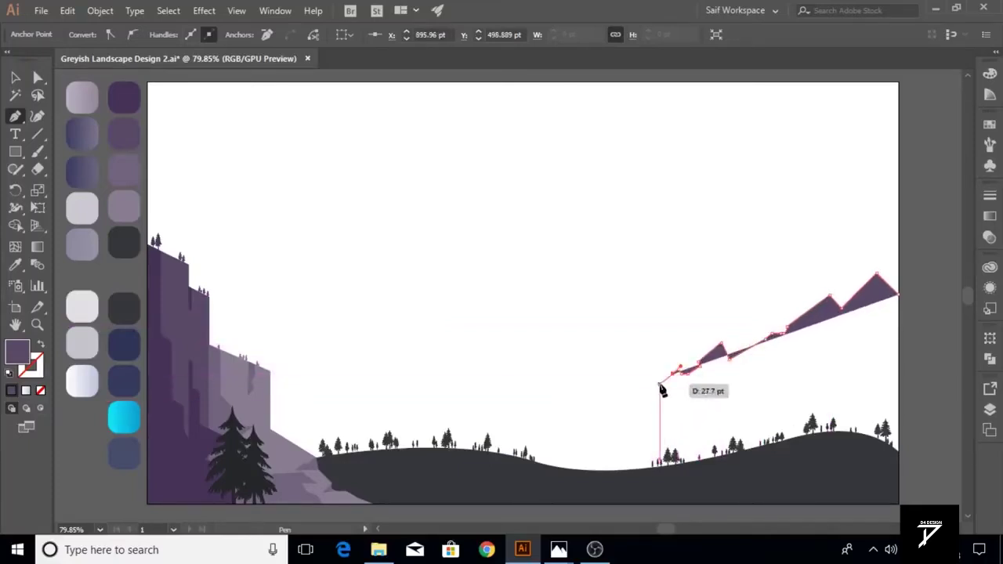
{"action": "left_click", "coordinate": [658, 385]}
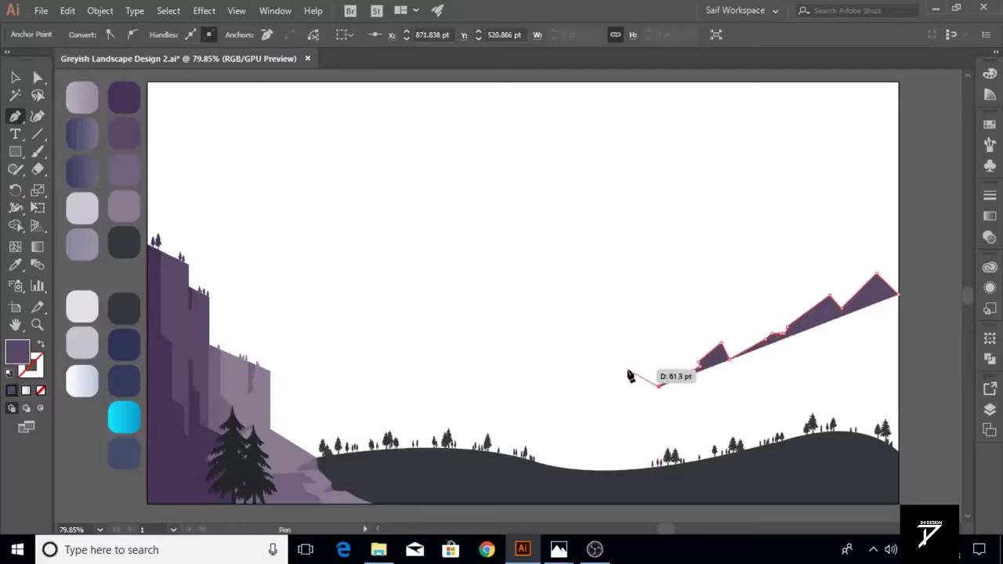
{"action": "left_click", "coordinate": [626, 365]}
{"action": "left_click", "coordinate": [619, 376]}
{"action": "left_click", "coordinate": [589, 365]}
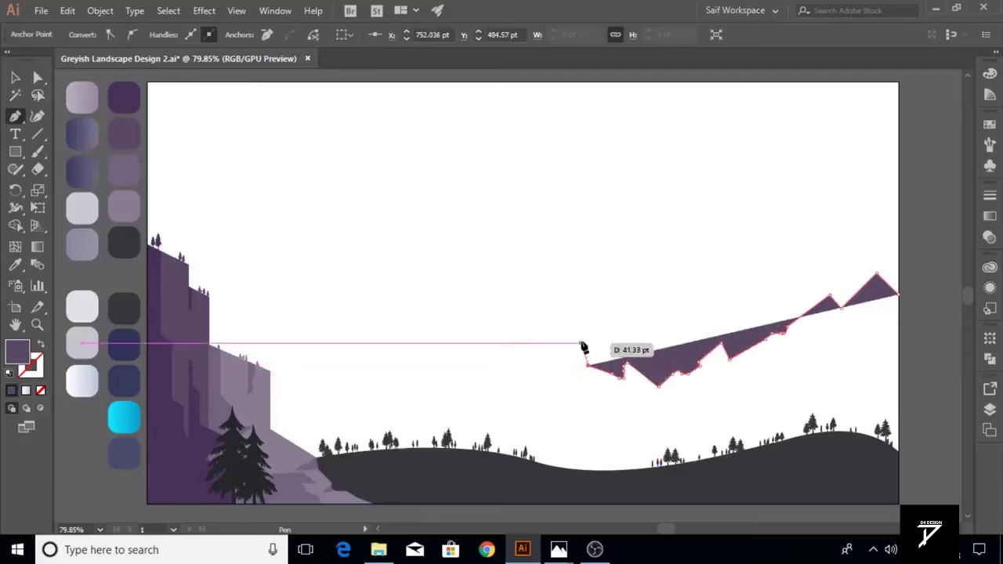
{"action": "left_click", "coordinate": [586, 335]}
{"action": "left_click", "coordinate": [559, 315]}
{"action": "key", "text": "ctrl+z"}
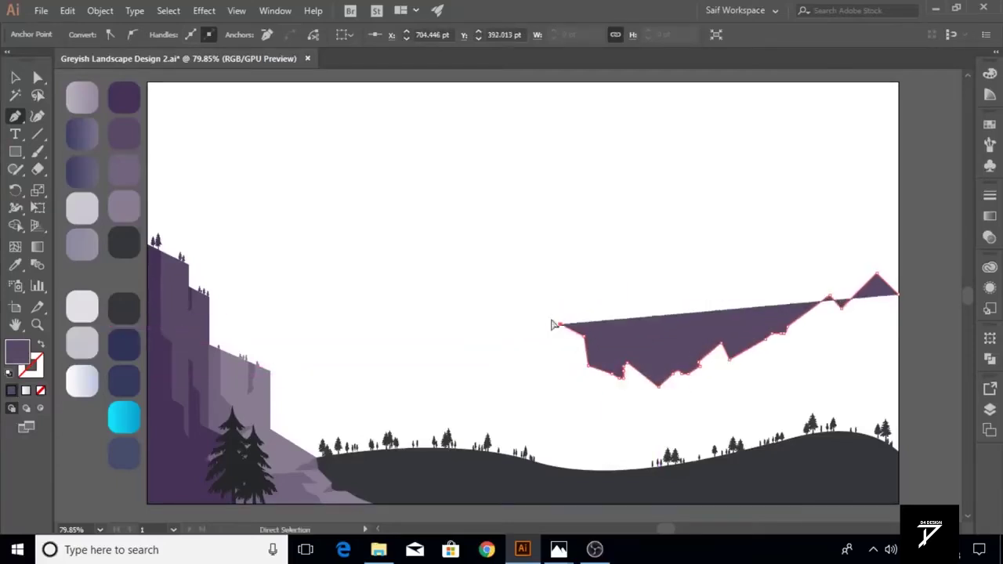
{"action": "key", "text": "ctrl+z"}
Place the tallest peak, trace the jagged left slope down and close the mountain shape
{"action": "left_click", "coordinate": [568, 333]}
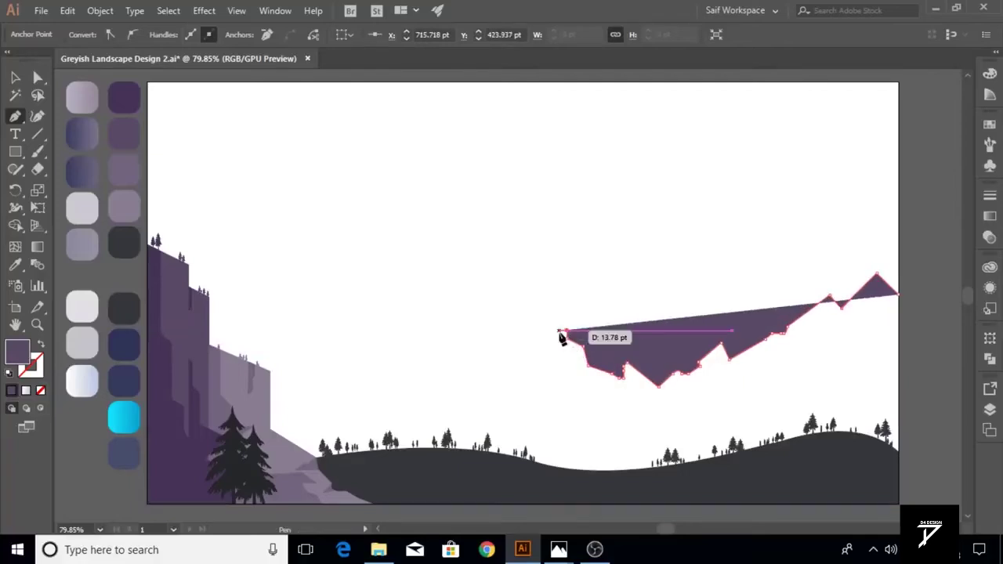
{"action": "left_click", "coordinate": [563, 323]}
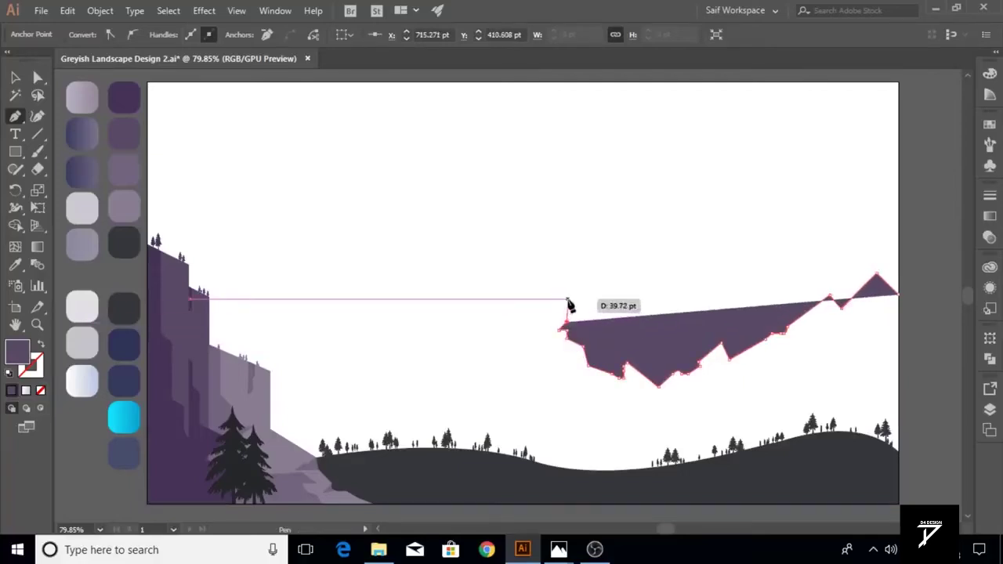
{"action": "left_click", "coordinate": [568, 300]}
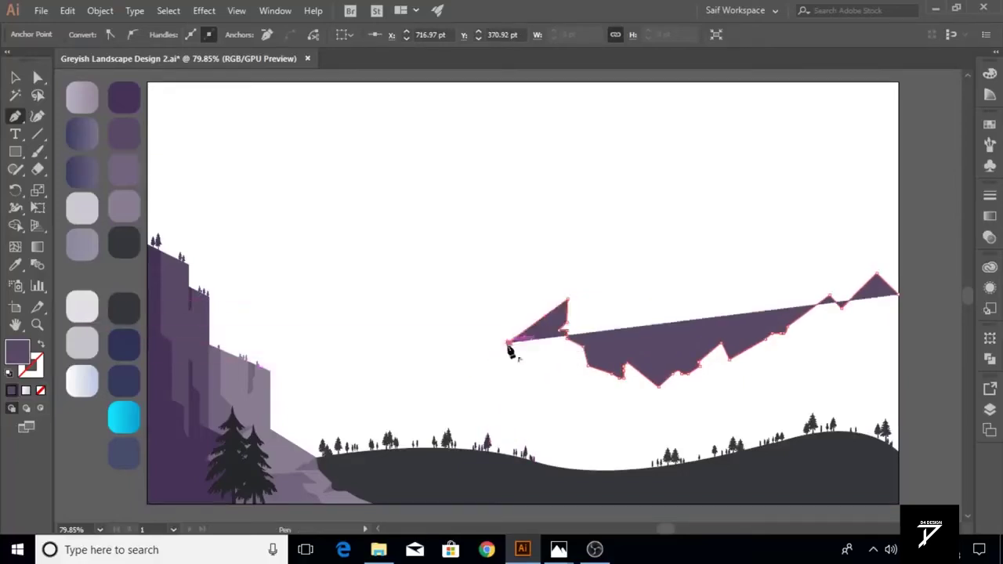
{"action": "left_click", "coordinate": [505, 344]}
{"action": "left_click", "coordinate": [472, 375]}
{"action": "left_click", "coordinate": [451, 354]}
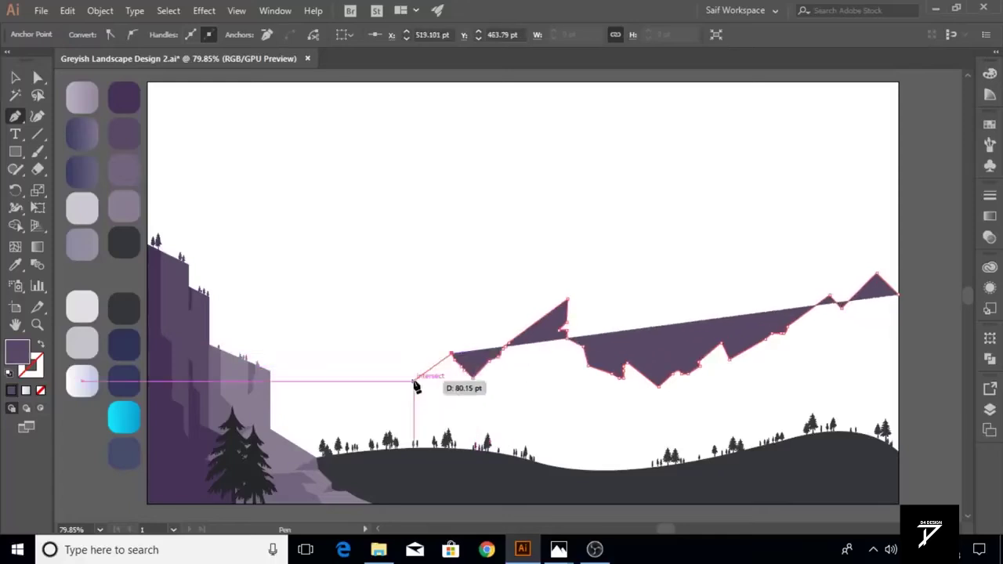
{"action": "left_click", "coordinate": [415, 388]}
{"action": "left_click", "coordinate": [335, 466]}
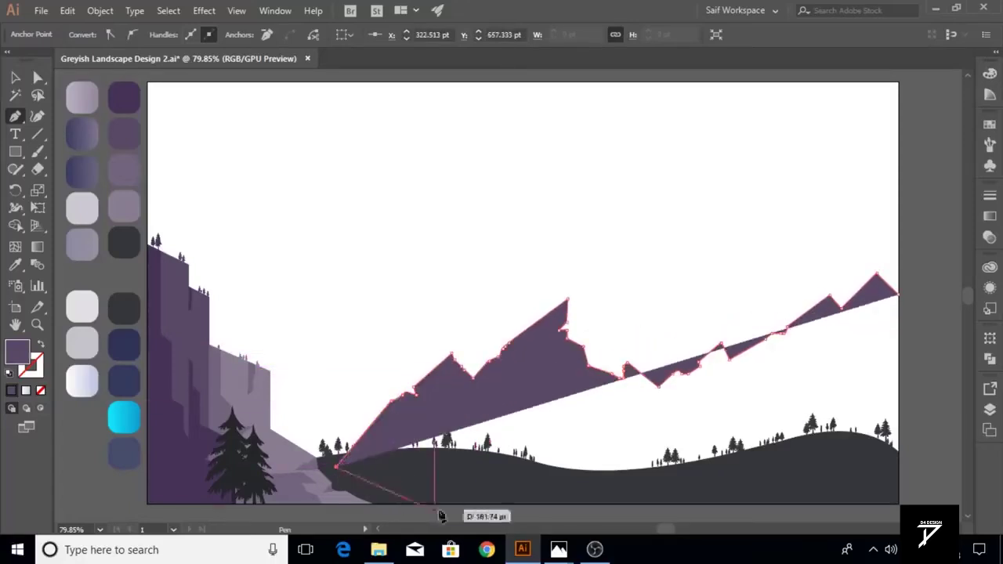
{"action": "left_click", "coordinate": [900, 488]}
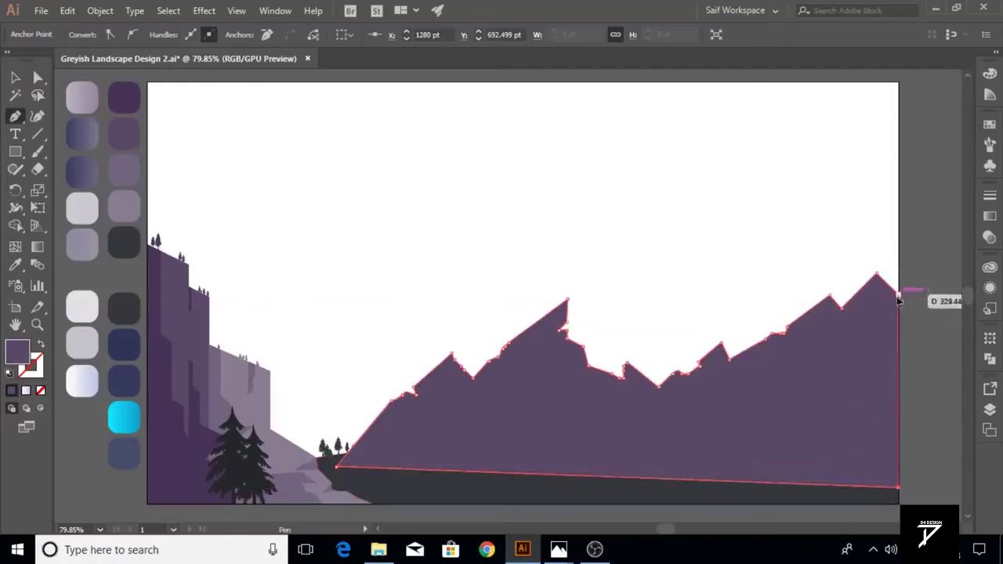
Send the finished mountain shape behind the dark hills with Ctrl+[
{"action": "key", "text": "v"}
{"action": "left_click", "coordinate": [333, 133]}
{"action": "left_click", "coordinate": [869, 328]}
{"action": "key", "text": "ctrl+["}
{"action": "left_click", "coordinate": [947, 349]}
{"action": "left_click", "coordinate": [517, 379]}
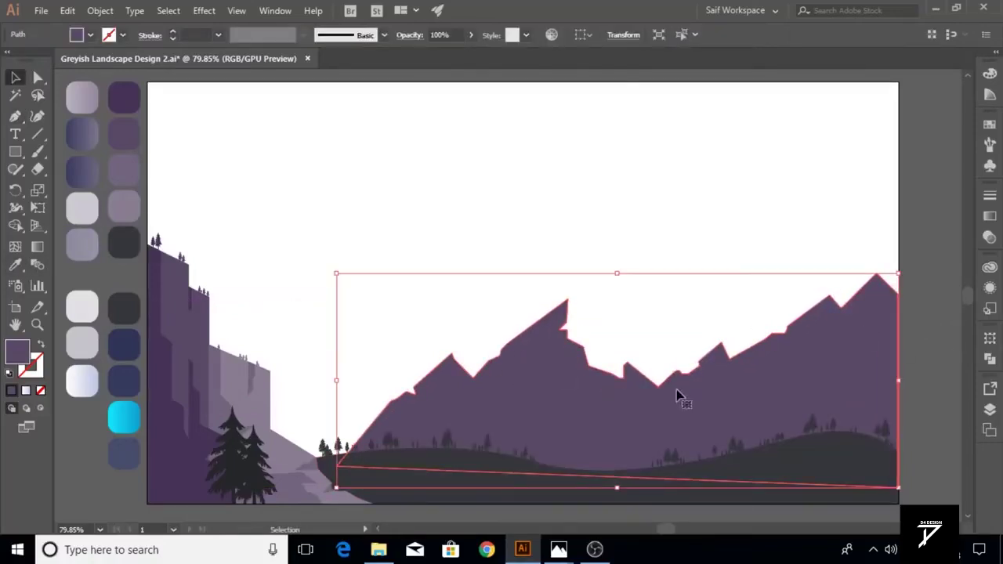
Split the mountain with a vertical line, ungroup the pieces and send them behind the hills
{"action": "left_click", "coordinate": [36, 133]}
{"action": "left_click_drag", "start_coordinate": [658, 384], "coordinate": [659, 497]}
{"action": "key", "text": "v"}
{"action": "left_click", "coordinate": [499, 352], "text": "shift"}
{"action": "left_click", "coordinate": [992, 376]}
{"action": "left_click", "coordinate": [815, 405]}
{"action": "right_click", "coordinate": [561, 398]}
{"action": "left_click", "coordinate": [611, 358]}
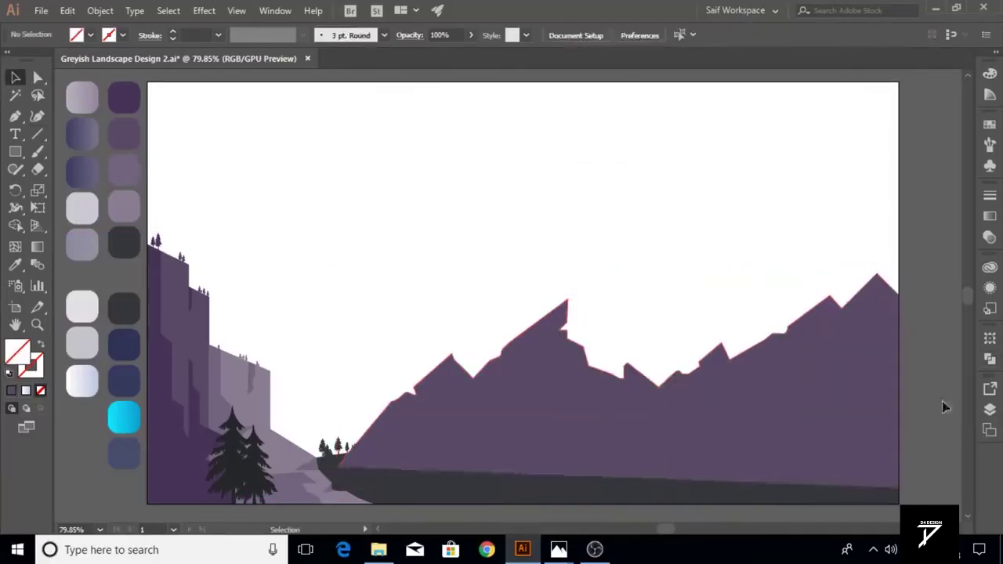
{"action": "right_click", "coordinate": [738, 394]}
{"action": "left_click", "coordinate": [616, 361]}
Fill the right mountain piece with the dark navy swatch using the Eyedropper
{"action": "left_click", "coordinate": [930, 352]}
{"action": "left_click", "coordinate": [846, 391]}
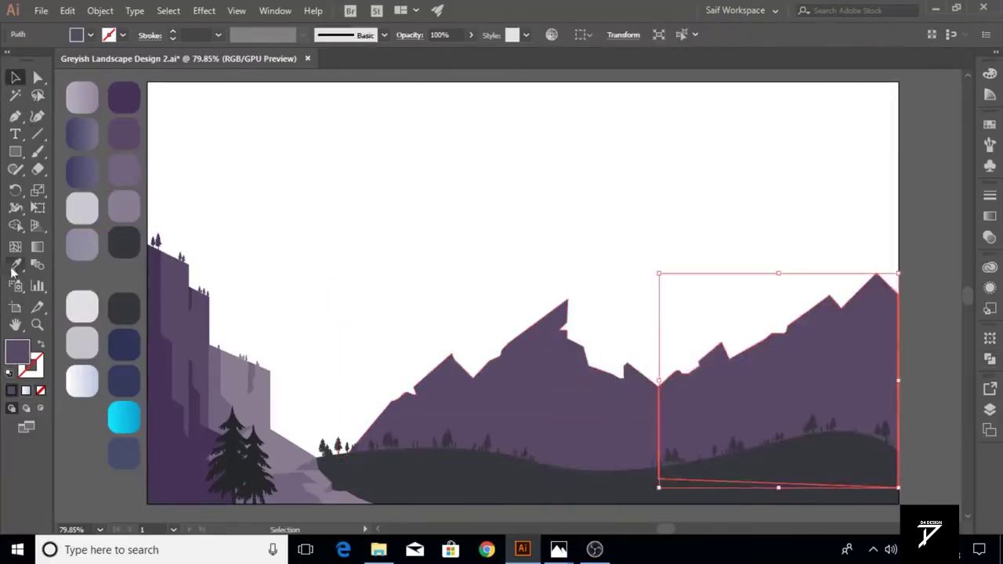
{"action": "key", "text": "i"}
{"action": "left_click", "coordinate": [126, 329]}
{"action": "key", "text": "v"}
{"action": "left_click", "coordinate": [168, 134]}
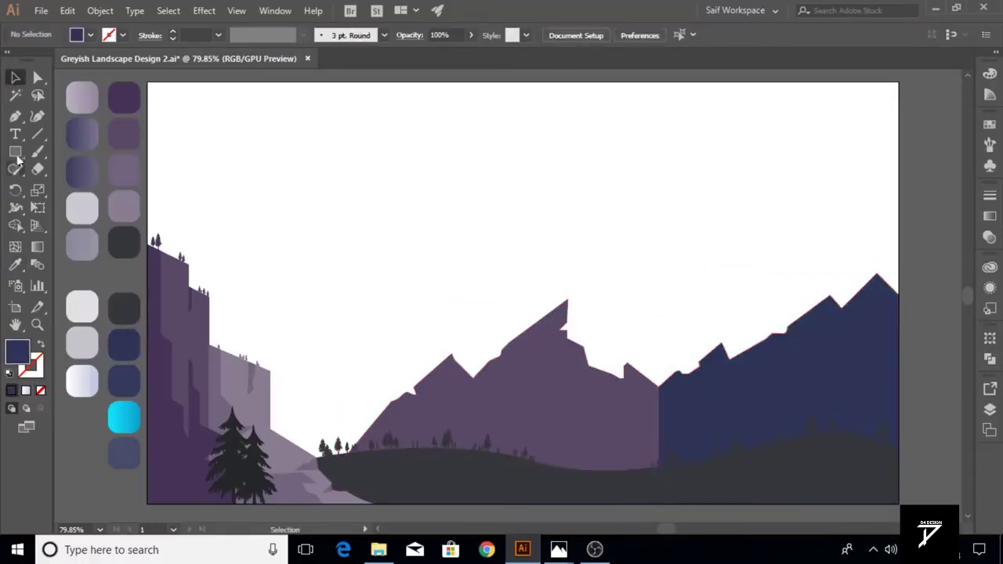
Pen-draw a facet shape over the navy mountain, from its ridge down to the hill edge
{"action": "key", "text": "p"}
{"action": "left_click", "coordinate": [831, 329], "text": "ctrl"}
{"action": "left_click", "coordinate": [831, 298]}
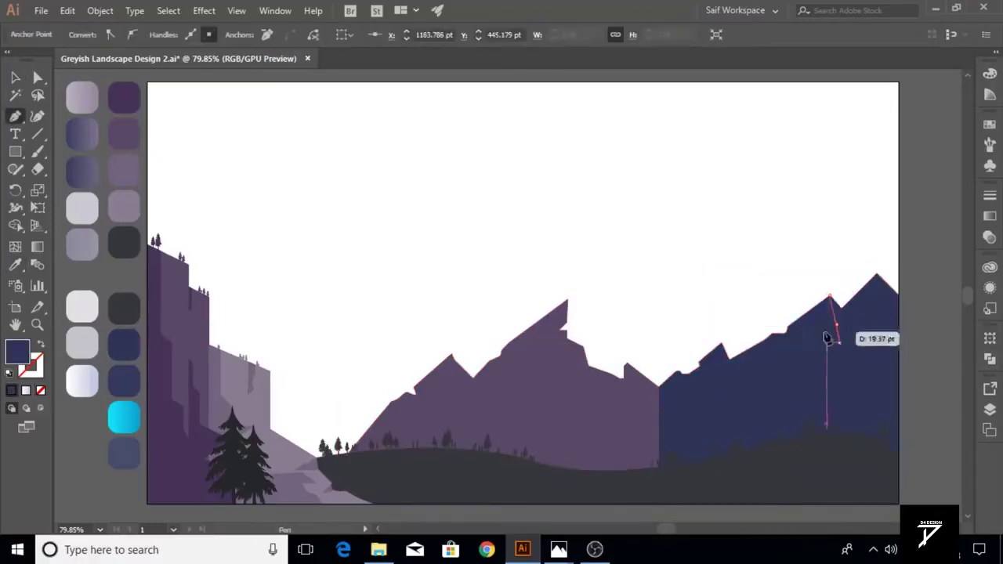
{"action": "left_click", "coordinate": [793, 374]}
{"action": "left_click", "coordinate": [827, 371]}
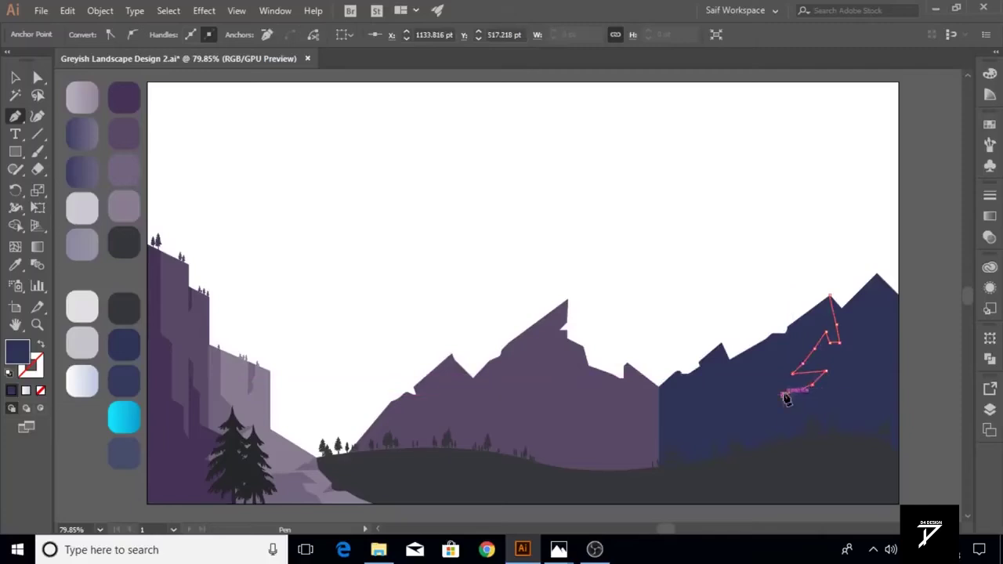
{"action": "left_click", "coordinate": [750, 463]}
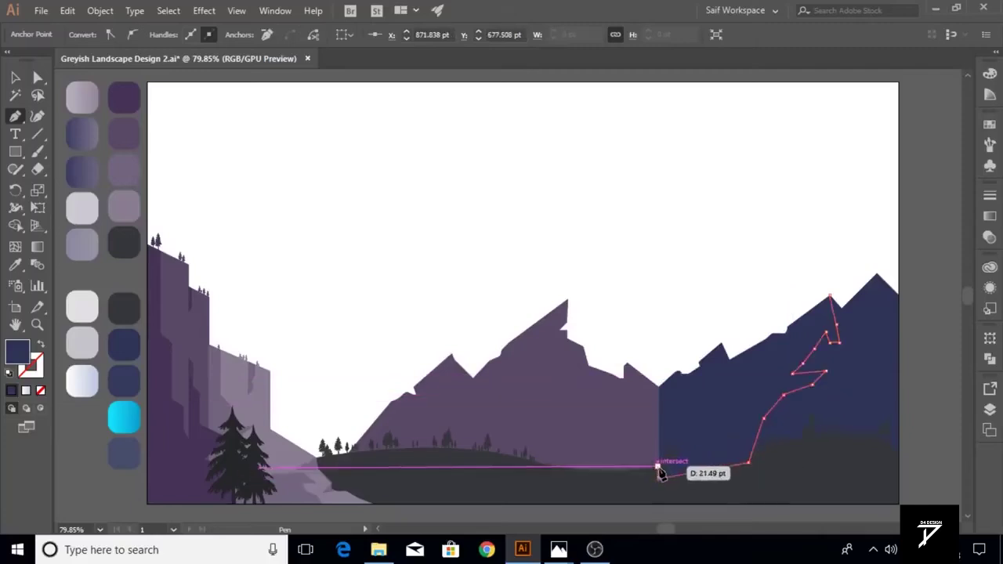
{"action": "left_click", "coordinate": [658, 475]}
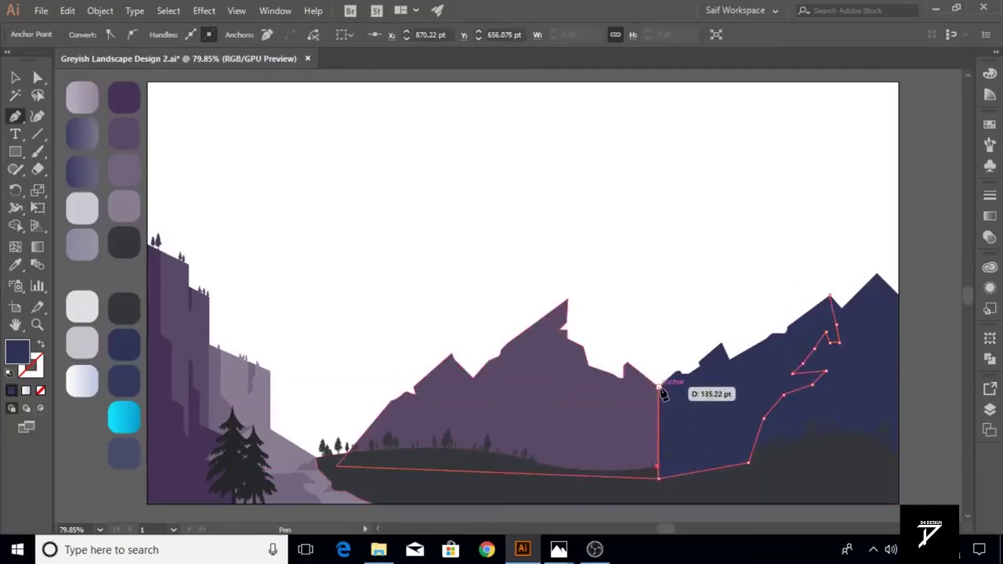
{"action": "left_click", "coordinate": [658, 383]}
{"action": "left_click", "coordinate": [777, 169]}
{"action": "left_click", "coordinate": [829, 297]}
{"action": "key", "text": "v"}
Divide the facet shape and mountain with Pathfinder, then align the top piece
{"action": "left_click", "coordinate": [872, 347]}
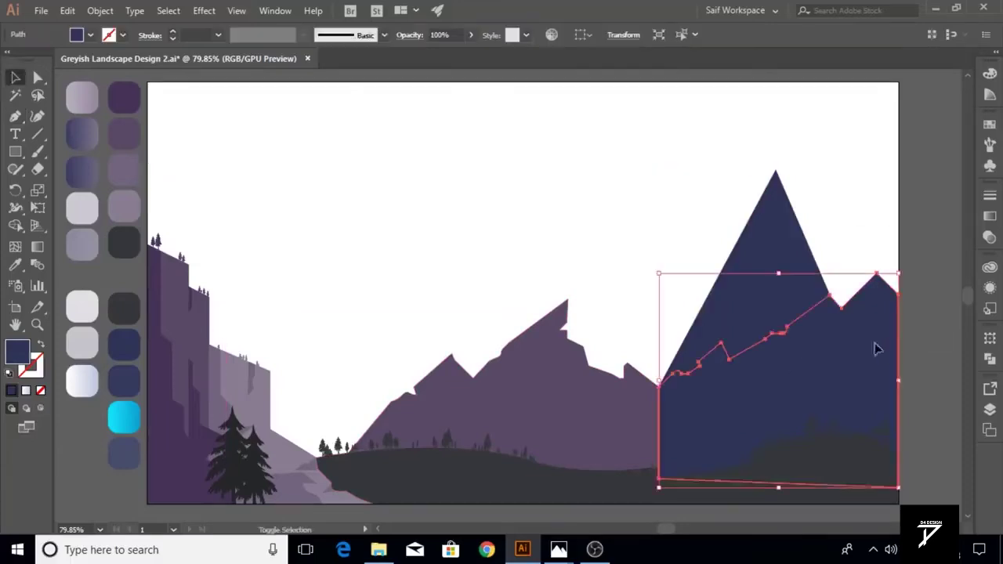
{"action": "key", "text": "shift+ctrl+F9"}
{"action": "left_click", "coordinate": [873, 368]}
{"action": "mouse_move", "coordinate": [594, 235]}
{"action": "left_mouse_down"}
{"action": "mouse_move", "coordinate": [707, 300]}
{"action": "mouse_move", "coordinate": [748, 392]}
{"action": "left_mouse_up"}
{"action": "left_click", "coordinate": [37, 324]}
{"action": "left_click_drag", "start_coordinate": [492, 269], "coordinate": [774, 416]}
{"action": "left_click", "coordinate": [14, 77]}
Pan across the scene and reselect the blue mountain
{"action": "scroll", "coordinate": [774, 416], "scroll_direction": "down", "scroll_amount": 5}
{"action": "scroll", "coordinate": [331, 352], "scroll_direction": "up", "scroll_amount": 3}
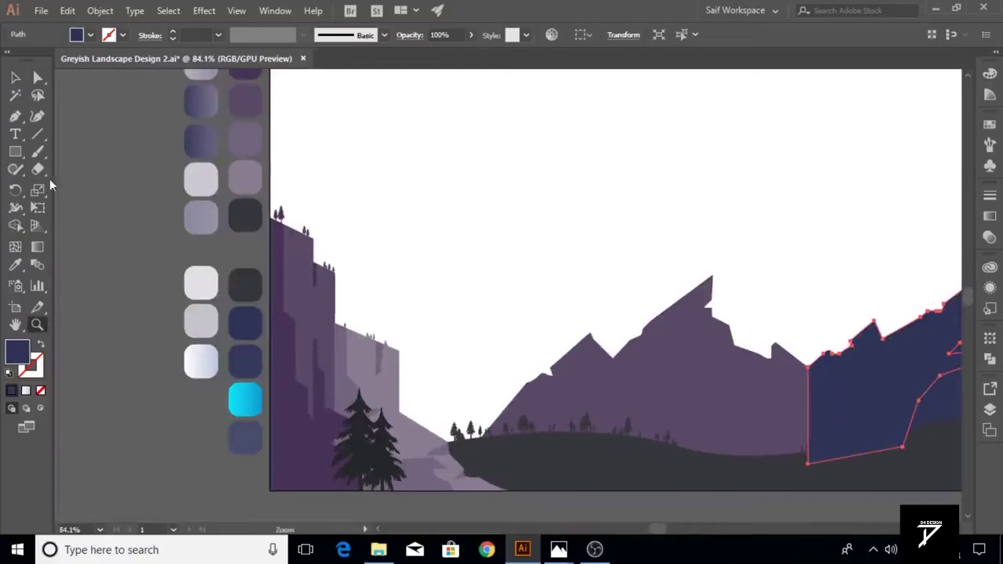
{"action": "left_click_drag", "start_coordinate": [696, 311], "coordinate": [417, 261]}
{"action": "left_click", "coordinate": [739, 285]}
{"action": "key", "text": "ctrl+shift+a"}
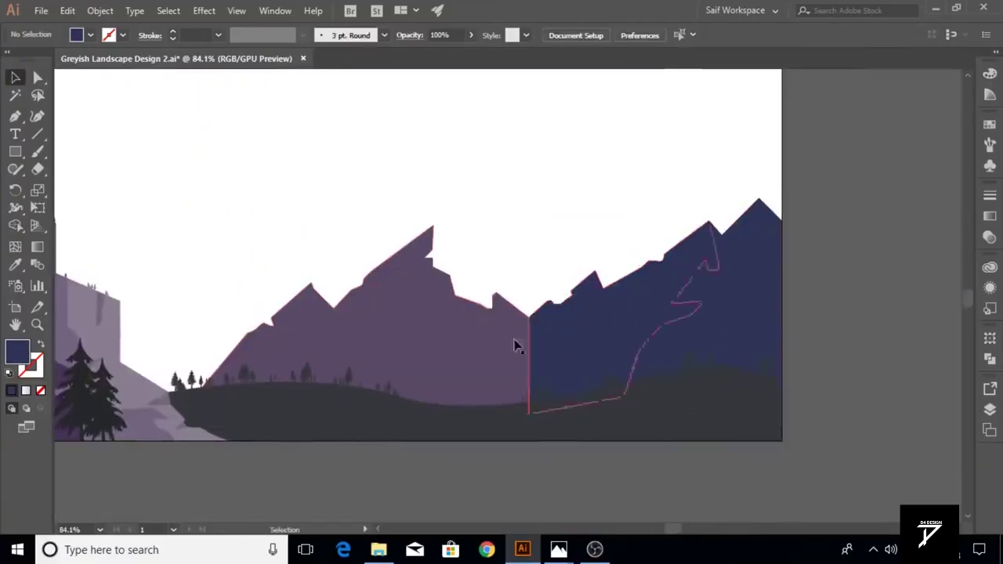
{"action": "left_click_drag", "start_coordinate": [290, 295], "coordinate": [508, 277]}
{"action": "left_click", "coordinate": [792, 286]}
{"action": "left_click", "coordinate": [37, 77]}
{"action": "left_click", "coordinate": [15, 76]}
Recolour the purple middle mountain with the blue swatch via the Eyedropper
{"action": "scroll", "coordinate": [555, 246], "scroll_direction": "down", "scroll_amount": 3}
{"action": "scroll", "coordinate": [925, 117], "scroll_direction": "up", "scroll_amount": 2}
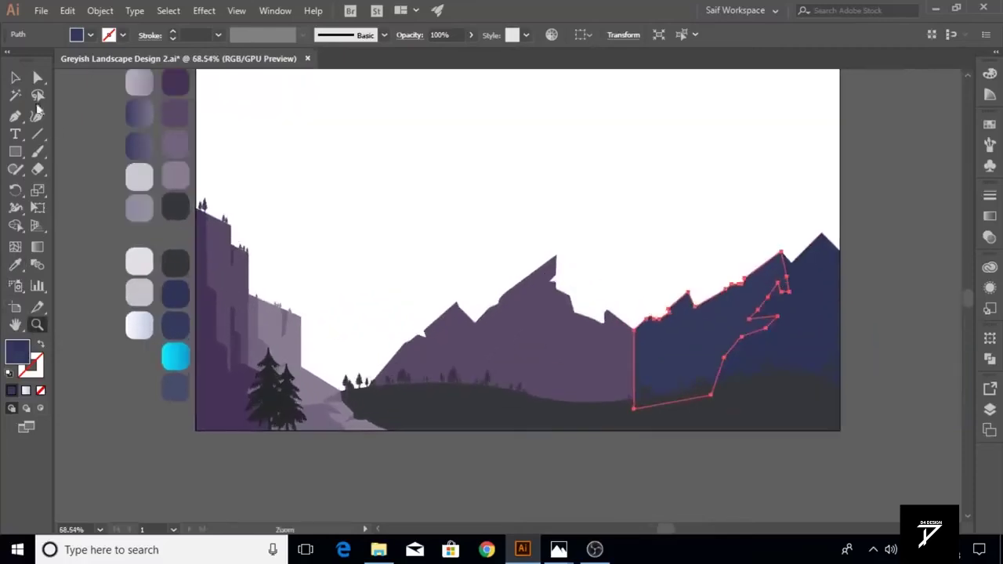
{"action": "left_click", "coordinate": [510, 344]}
{"action": "key", "text": "i"}
{"action": "left_click", "coordinate": [184, 392]}
{"action": "key", "text": "v"}
{"action": "left_click", "coordinate": [893, 288]}
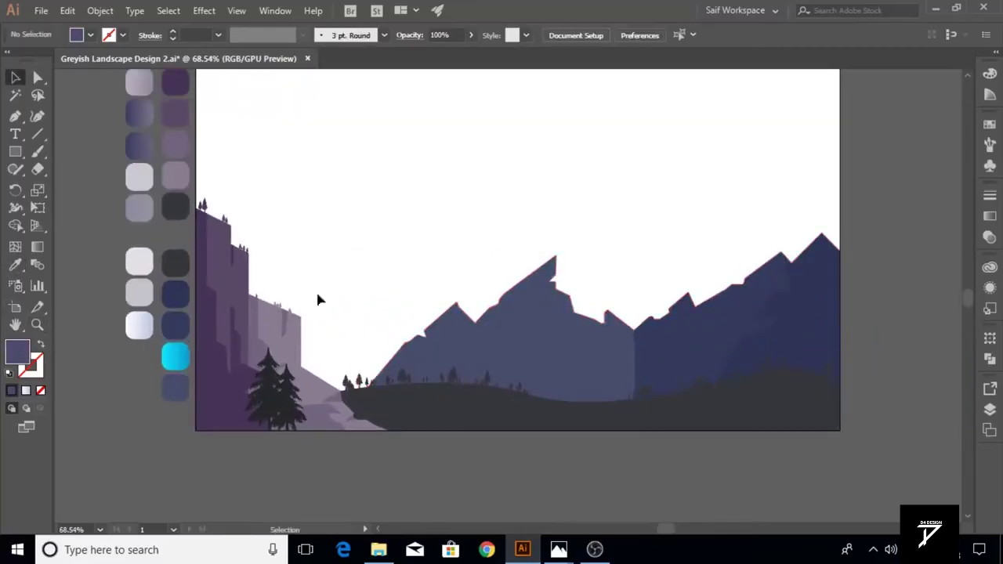
{"action": "scroll", "coordinate": [517, 329], "scroll_direction": "up", "scroll_amount": 1}
Pen-trace a new peak from the middle mountain up to a tall summit and rightward
{"action": "left_click", "coordinate": [15, 116]}
{"action": "left_click", "coordinate": [543, 267]}
{"action": "left_click", "coordinate": [612, 308]}
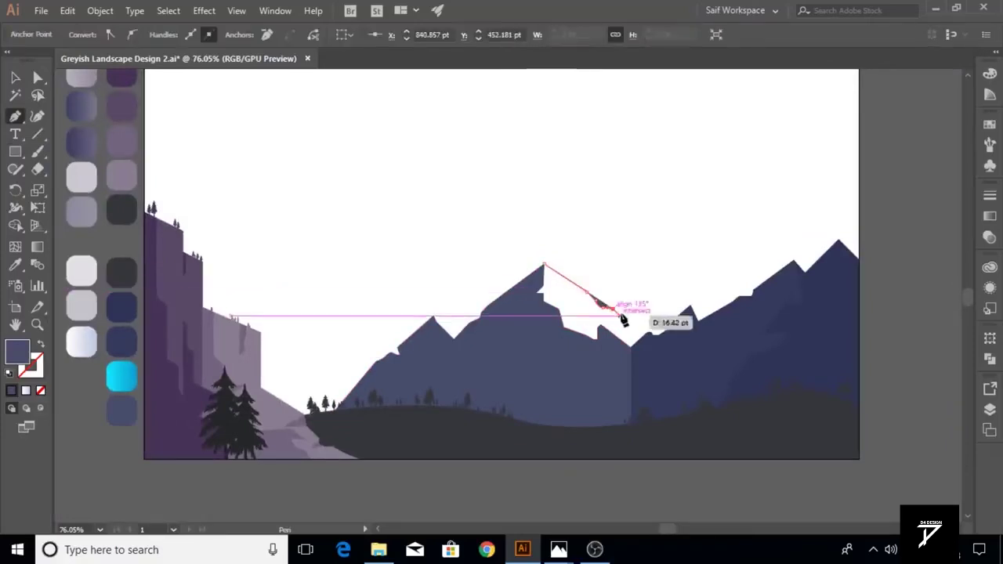
{"action": "left_click", "coordinate": [620, 315]}
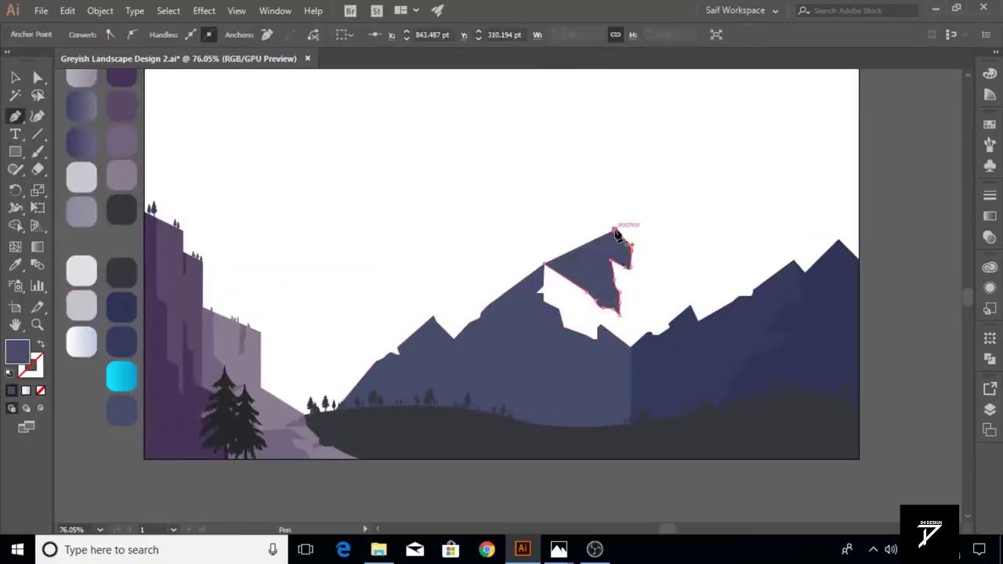
{"action": "left_click", "coordinate": [625, 257]}
{"action": "left_click", "coordinate": [612, 209]}
{"action": "left_click", "coordinate": [655, 230]}
{"action": "left_click", "coordinate": [695, 257]}
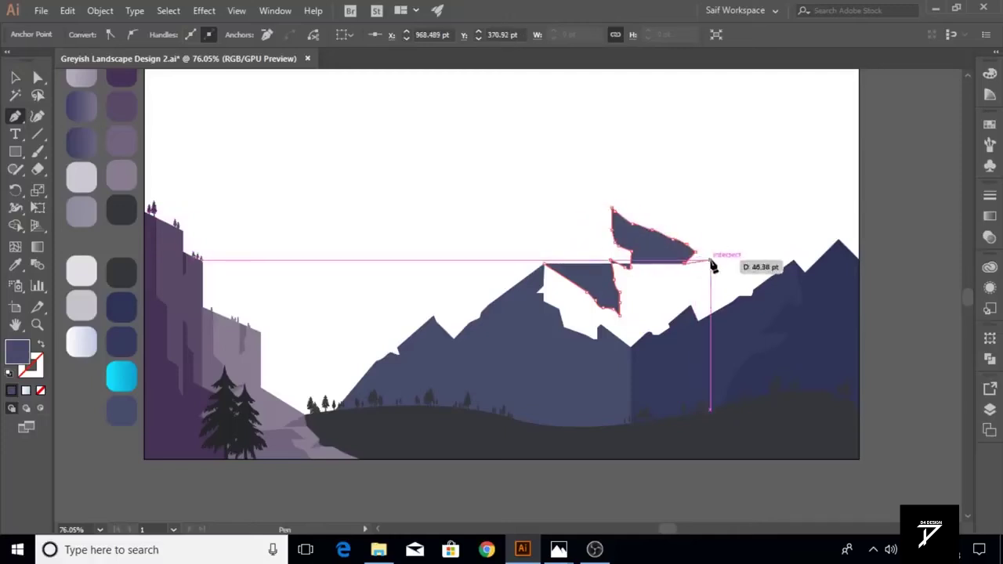
Trace the peak's right side and lower edge, close it and fill with the light lavender gradient
{"action": "left_click", "coordinate": [711, 264]}
{"action": "left_click", "coordinate": [745, 293]}
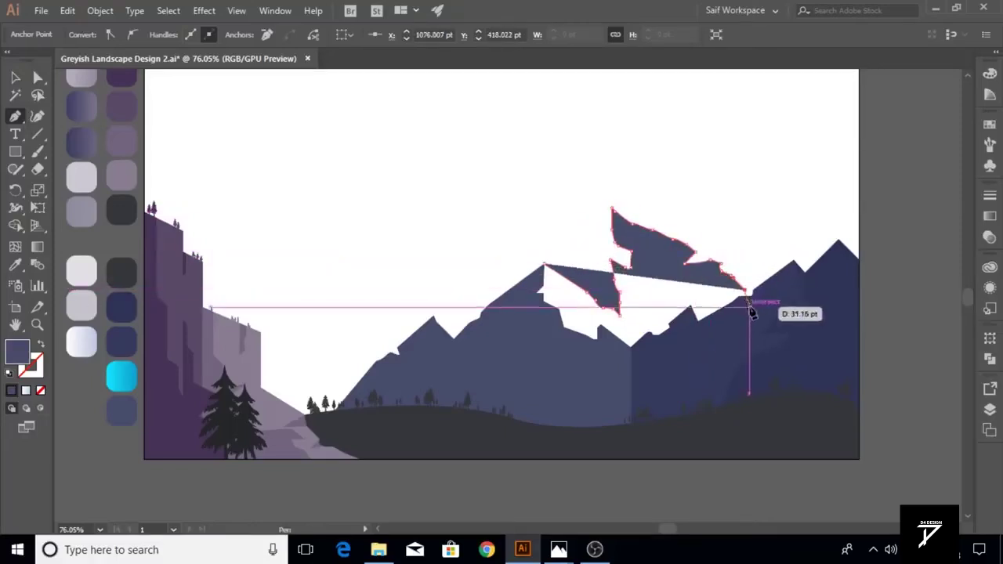
{"action": "left_click", "coordinate": [748, 319]}
{"action": "left_click", "coordinate": [654, 379]}
{"action": "left_click", "coordinate": [538, 370]}
{"action": "left_click", "coordinate": [525, 294]}
{"action": "left_click", "coordinate": [544, 266]}
{"action": "key", "text": "v"}
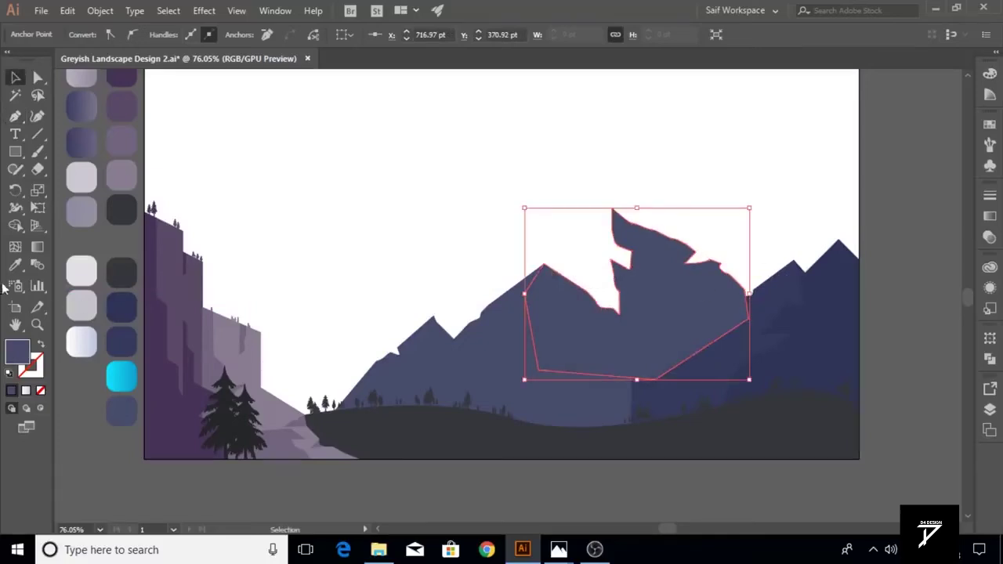
{"action": "left_click", "coordinate": [90, 118]}
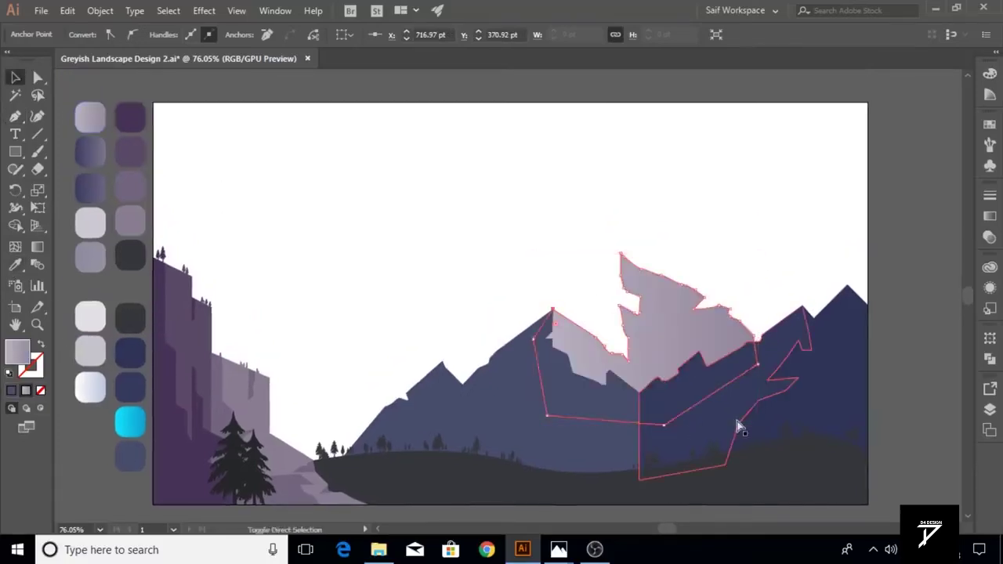
{"action": "left_click", "coordinate": [918, 362]}
{"action": "key", "text": "p"}
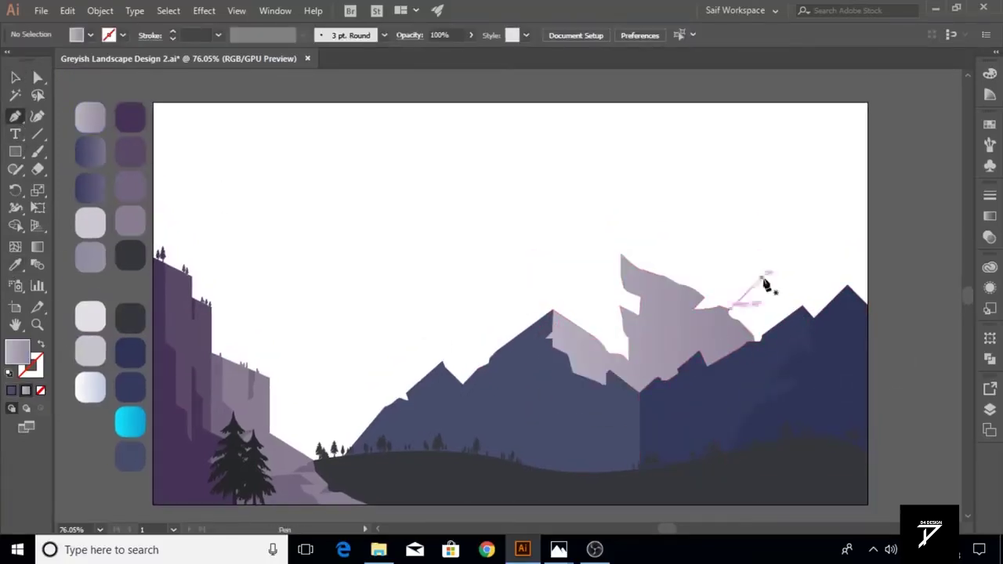
Draw a rounded peak behind the right mountains with a vertical dark purple gradient
{"action": "left_click_drag", "start_coordinate": [755, 265], "coordinate": [694, 329]}
{"action": "left_click", "coordinate": [755, 268]}
{"action": "left_click", "coordinate": [15, 76]}
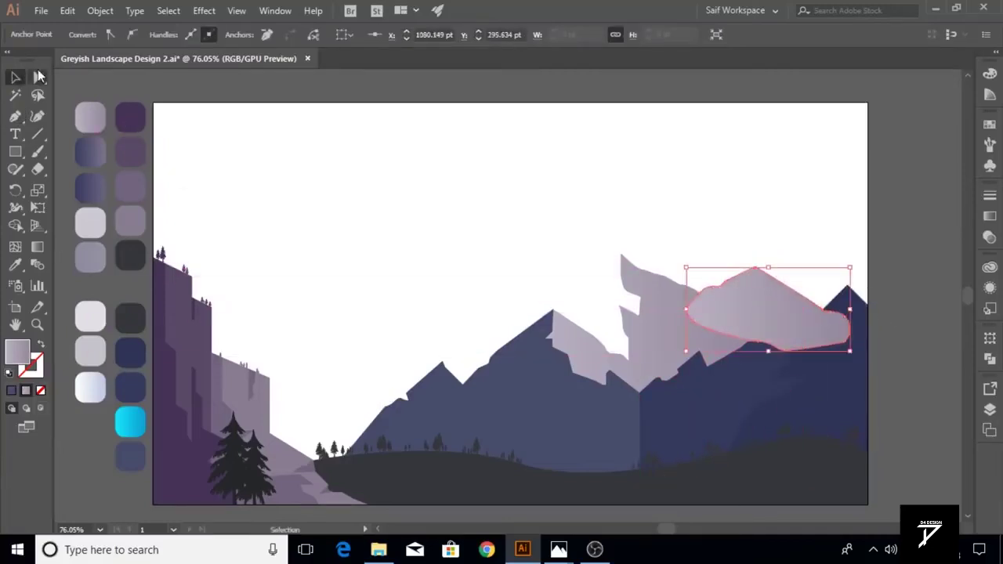
{"action": "left_click", "coordinate": [90, 188]}
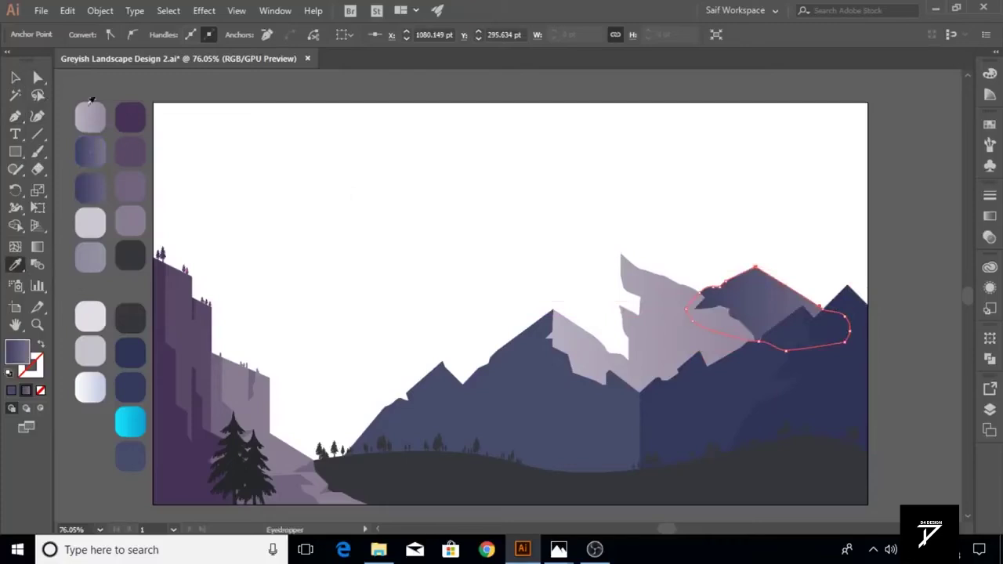
{"action": "left_click", "coordinate": [38, 247]}
{"action": "left_click_drag", "start_coordinate": [756, 268], "coordinate": [764, 346]}
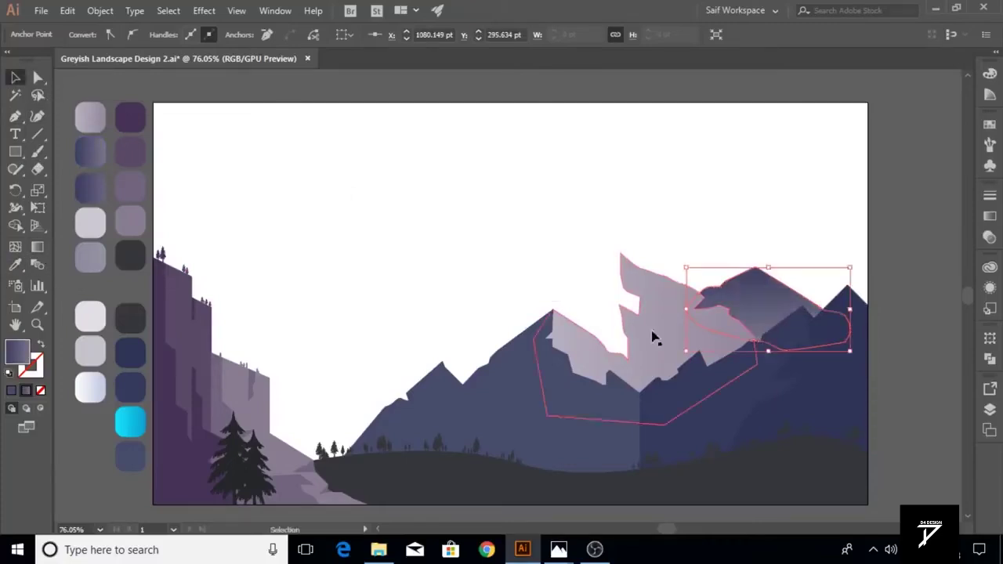
Angle the pale lavender peak's gradient diagonally with the Gradient tool
{"action": "left_click", "coordinate": [654, 336], "text": "ctrl"}
{"action": "mouse_move", "coordinate": [675, 400]}
{"action": "left_mouse_down"}
{"action": "mouse_move", "coordinate": [578, 301]}
{"action": "mouse_move", "coordinate": [655, 384]}
{"action": "left_mouse_up"}
{"action": "left_click_drag", "start_coordinate": [641, 294], "coordinate": [595, 269]}
{"action": "key", "text": "v"}
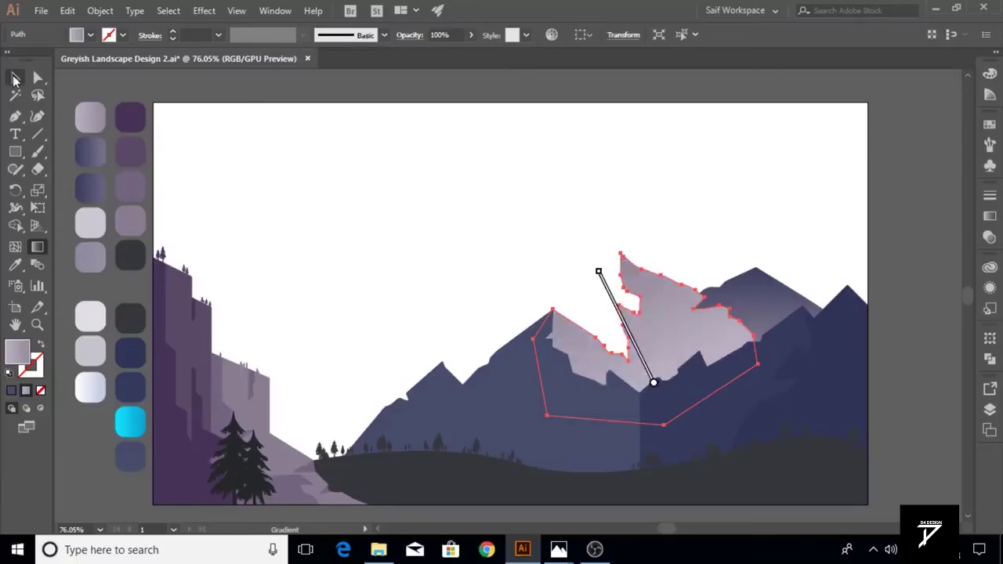
{"action": "left_click", "coordinate": [921, 343]}
Move the pine tree group onto the right mountain and enlarge it
{"action": "mouse_move", "coordinate": [320, 455]}
{"action": "left_mouse_down"}
{"action": "mouse_move", "coordinate": [716, 363]}
{"action": "mouse_move", "coordinate": [829, 298]}
{"action": "left_mouse_up"}
{"action": "key", "text": "z"}
{"action": "key", "text": "v"}
{"action": "left_click_drag", "start_coordinate": [596, 354], "coordinate": [649, 325]}
Duplicate the pine, shrink the copy, and set the trees along the right mountain's ridge
{"action": "left_click_drag", "start_coordinate": [659, 260], "coordinate": [676, 216]}
{"action": "left_click_drag", "start_coordinate": [644, 298], "coordinate": [706, 298]}
{"action": "left_click_drag", "start_coordinate": [739, 217], "coordinate": [716, 258]}
{"action": "mouse_move", "coordinate": [694, 313]}
{"action": "left_mouse_down"}
{"action": "mouse_move", "coordinate": [415, 399]}
{"action": "mouse_move", "coordinate": [403, 381]}
{"action": "mouse_move", "coordinate": [724, 213]}
{"action": "mouse_move", "coordinate": [713, 228]}
{"action": "left_mouse_up"}
{"action": "scroll", "coordinate": [415, 399], "scroll_direction": "down", "scroll_amount": 3}
{"action": "left_click_drag", "start_coordinate": [741, 188], "coordinate": [752, 176]}
Eyedropper a colour onto the pines so they blend into the navy mountain, then deselect
{"action": "key", "text": "i"}
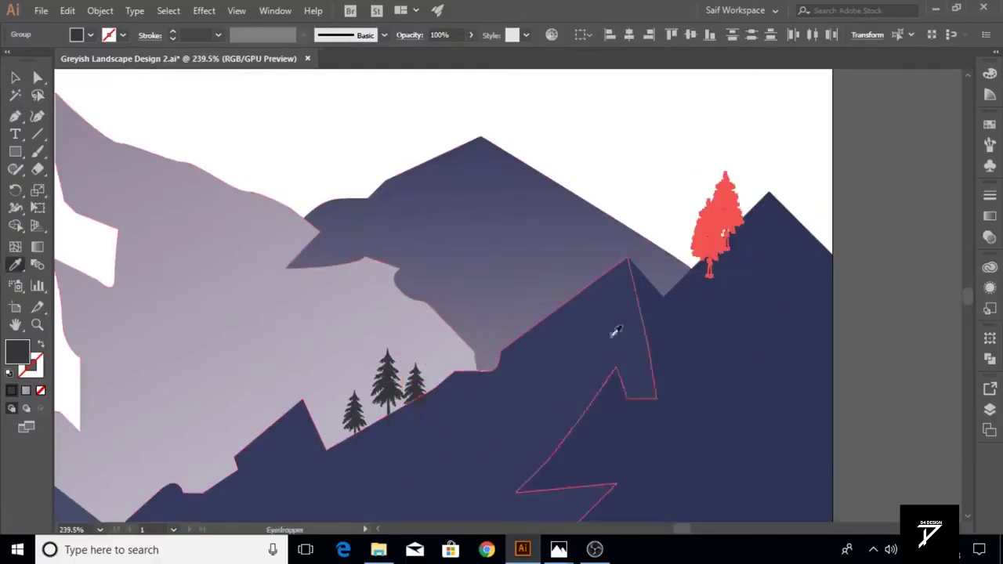
{"action": "left_click", "coordinate": [386, 384], "text": "ctrl"}
{"action": "left_click", "coordinate": [18, 77]}
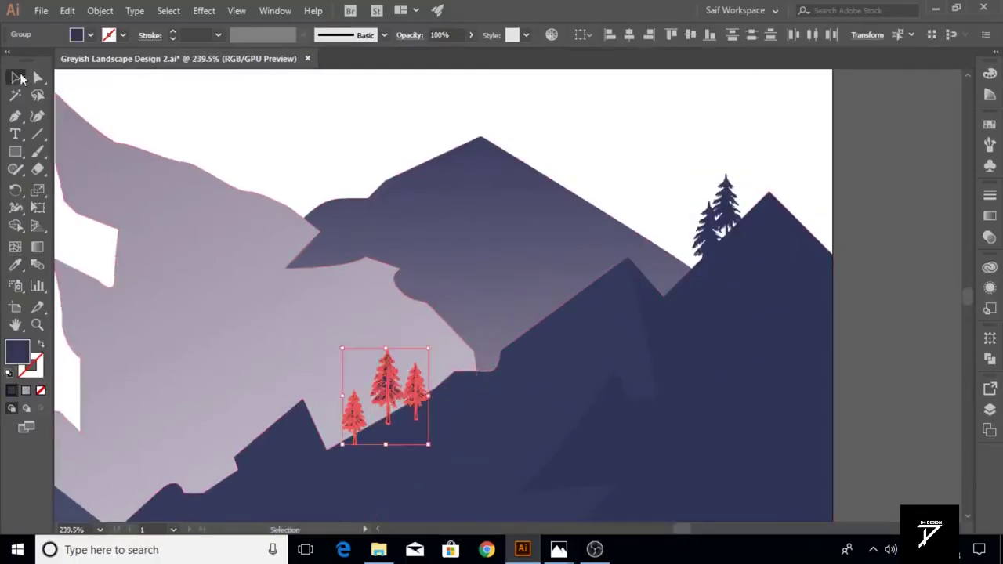
{"action": "scroll", "coordinate": [504, 351], "scroll_direction": "down", "scroll_amount": 3}
{"action": "scroll", "coordinate": [444, 347], "scroll_direction": "down", "scroll_amount": 2}
{"action": "key", "text": "ctrl+shift+a"}
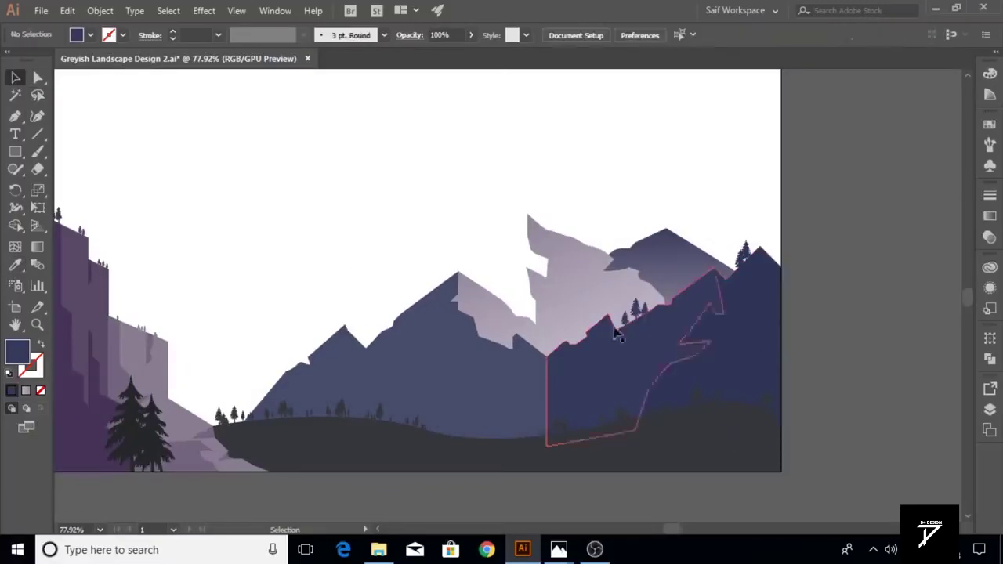
Pen-draw a quadrilateral facet on the pale peak's left face, from summit to base
{"action": "left_click", "coordinate": [527, 213]}
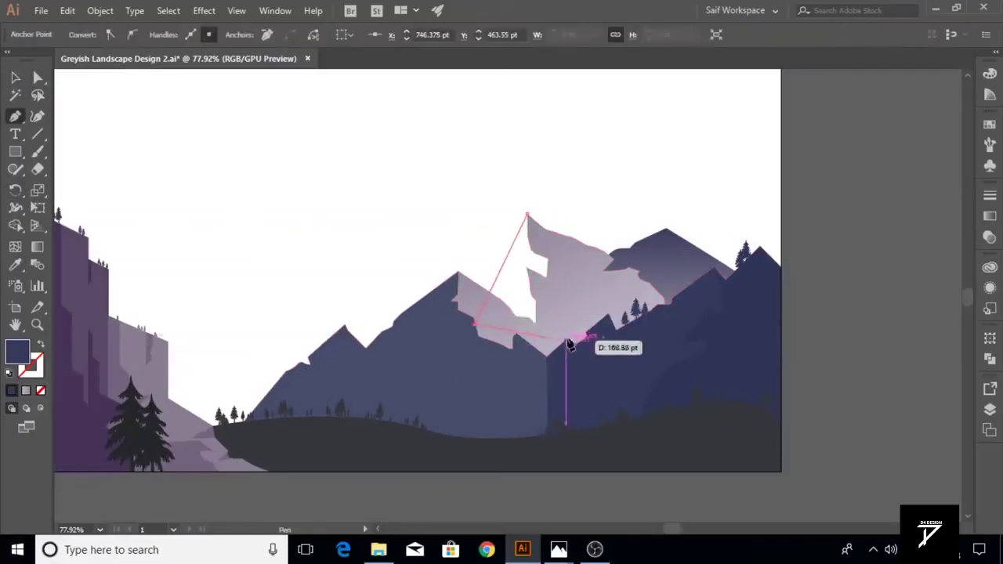
{"action": "left_click", "coordinate": [448, 331]}
{"action": "left_click", "coordinate": [573, 337]}
{"action": "left_click", "coordinate": [580, 258]}
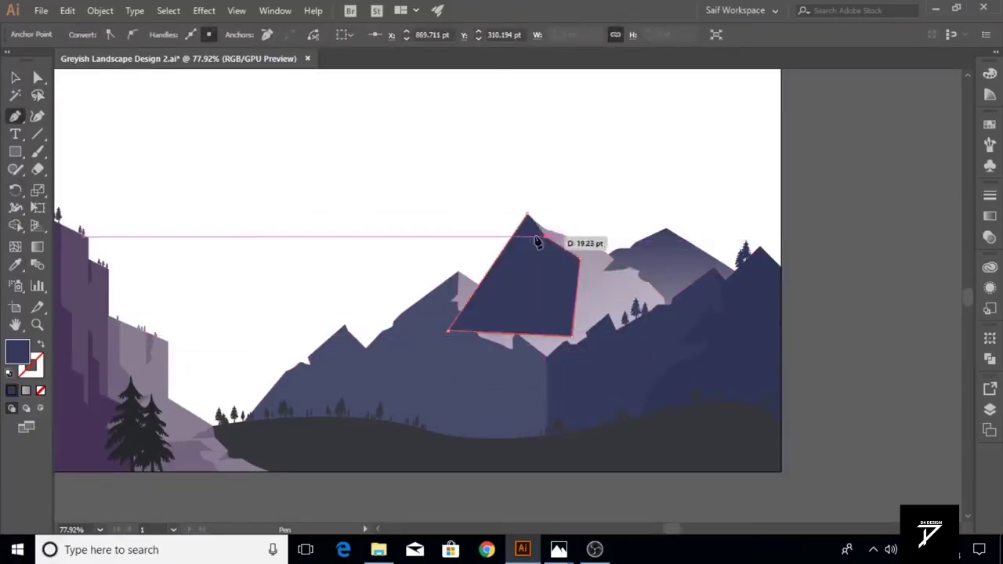
{"action": "left_click", "coordinate": [18, 80]}
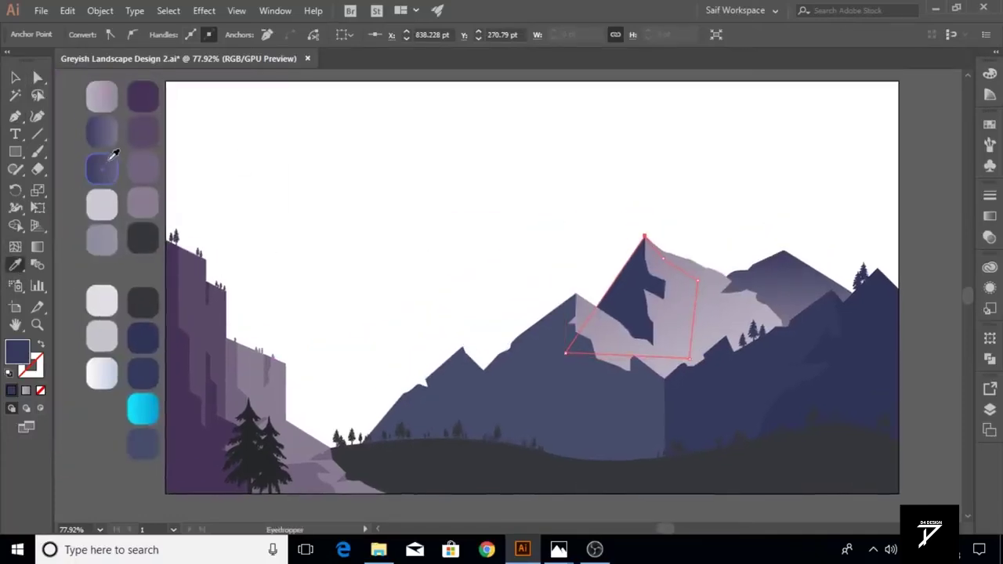
Fill the facet with a greyish-purple gradient, set its direction, and deselect
{"action": "left_click", "coordinate": [114, 154]}
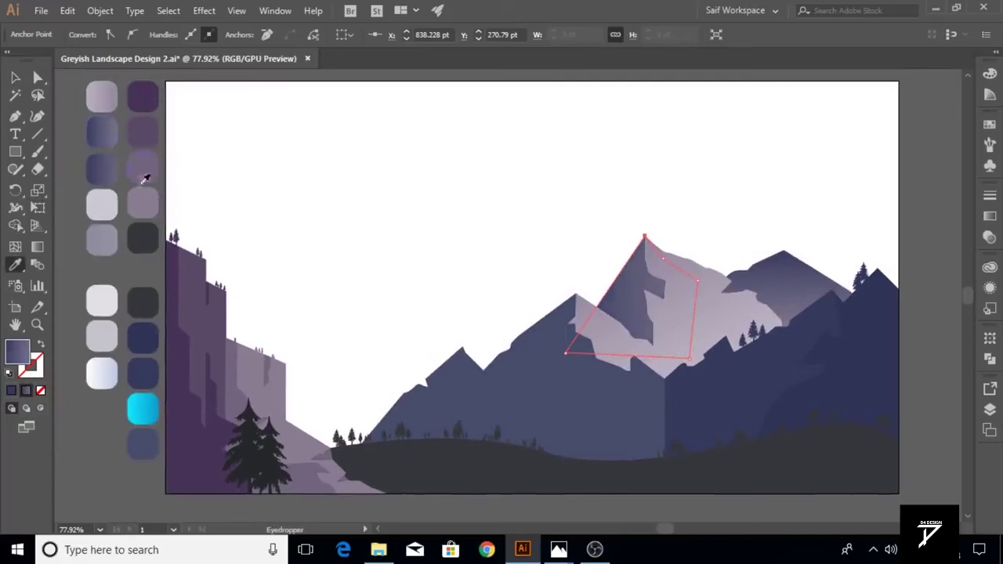
{"action": "left_click", "coordinate": [37, 246]}
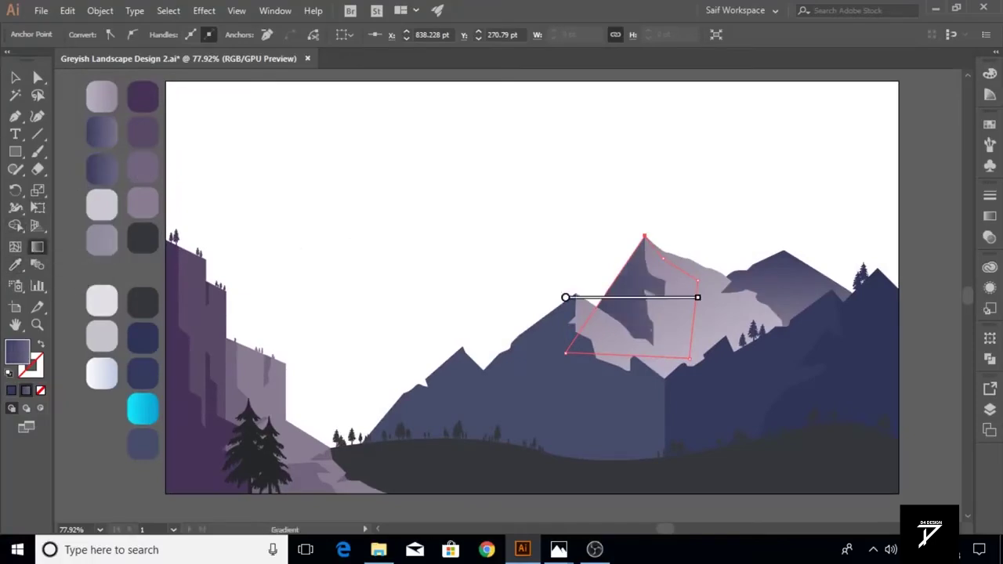
{"action": "key", "text": "ctrl+shift+a"}
{"action": "key", "text": "z"}
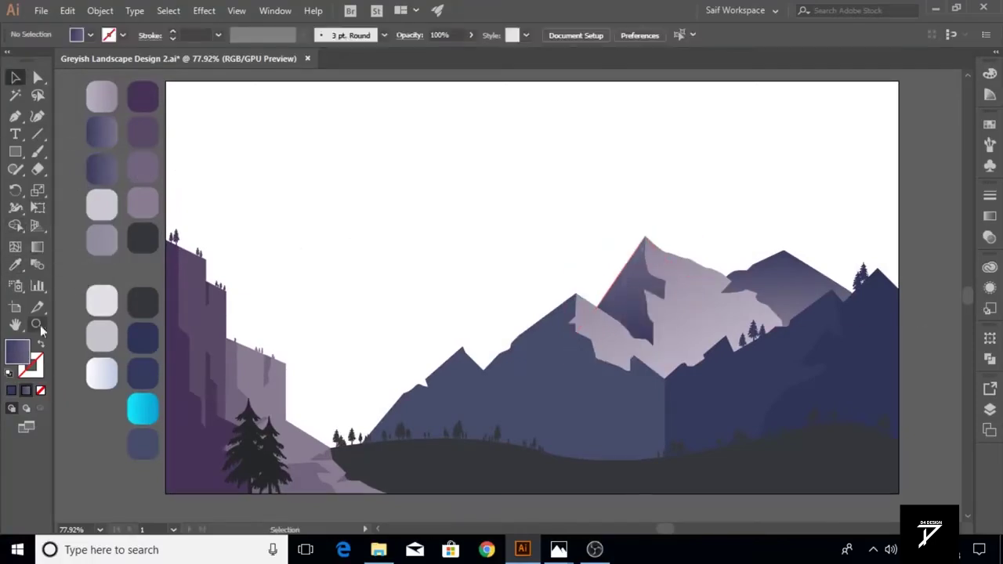
{"action": "left_click", "coordinate": [633, 368]}
{"action": "left_click_drag", "start_coordinate": [632, 368], "coordinate": [357, 360]}
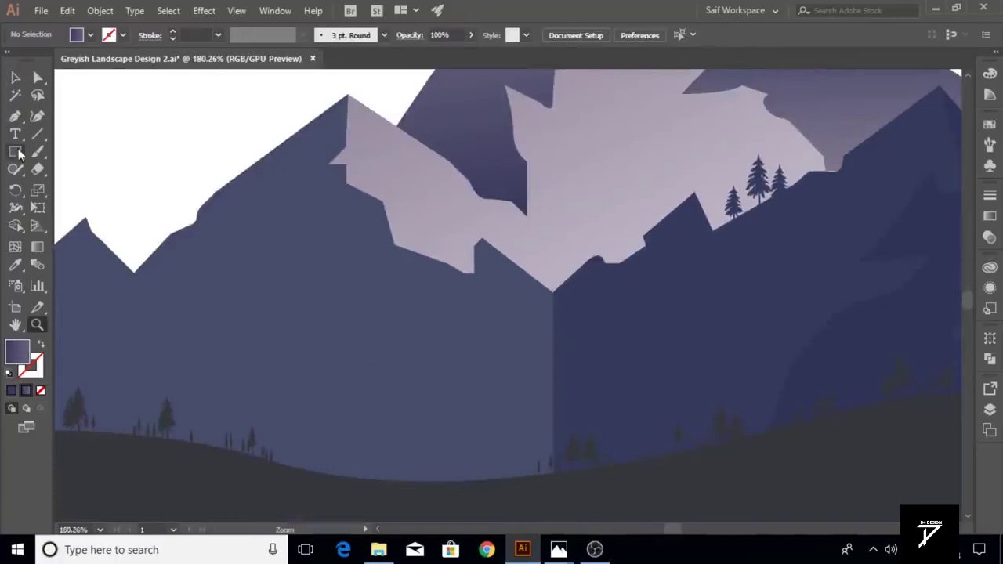
Pen-draw a tall closed waterfall shape from the pale peak down to the ground
{"action": "key", "text": "p"}
{"action": "left_click", "coordinate": [578, 269]}
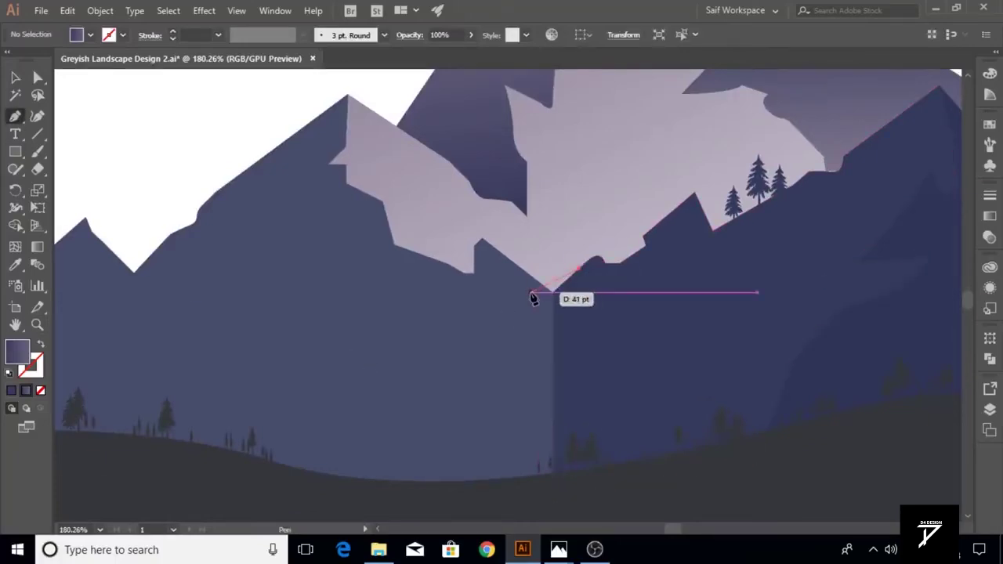
{"action": "left_click", "coordinate": [528, 335]}
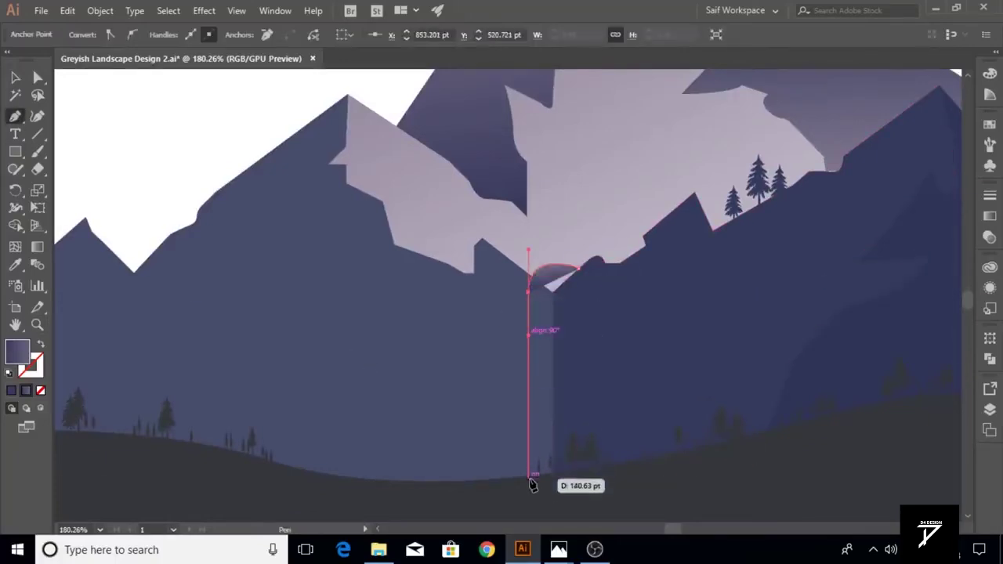
{"action": "left_click", "coordinate": [529, 475]}
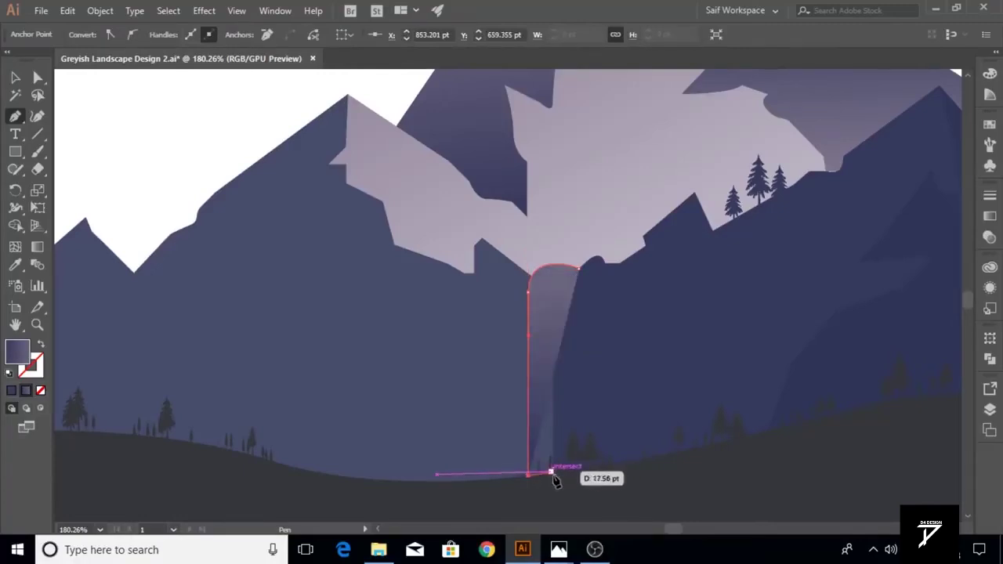
{"action": "left_click", "coordinate": [552, 474]}
{"action": "left_click", "coordinate": [553, 292]}
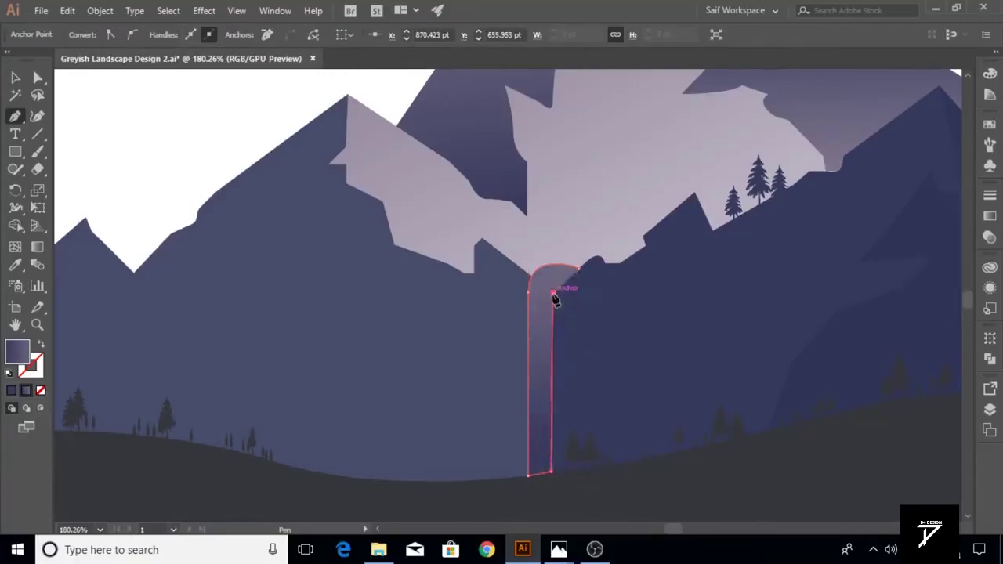
{"action": "left_click_drag", "start_coordinate": [597, 257], "coordinate": [598, 261]}
Fit the whole artboard in view and eyedropper the cyan gradient onto the waterfall
{"action": "key", "text": "z"}
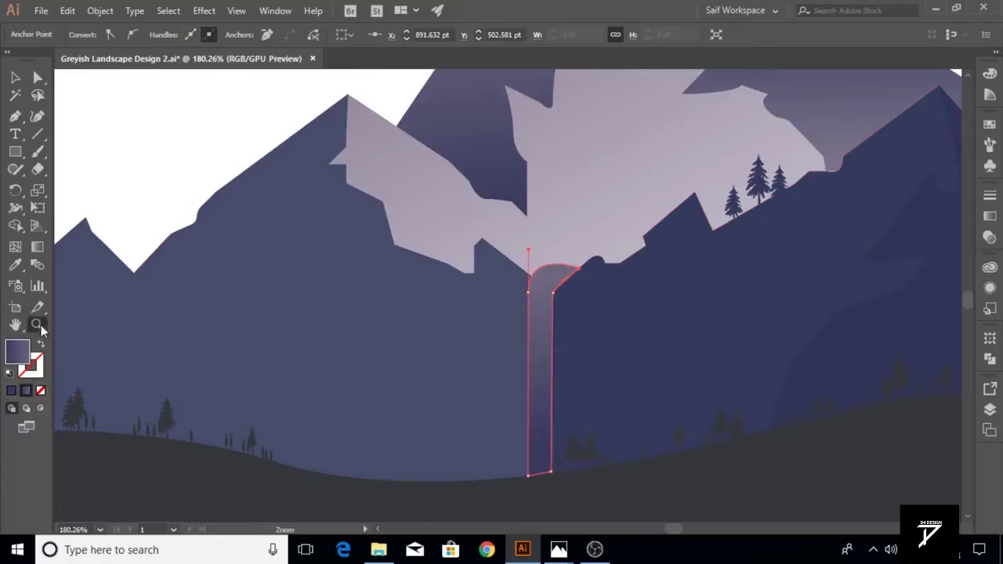
{"action": "key", "text": "ctrl+0"}
{"action": "key", "text": "i"}
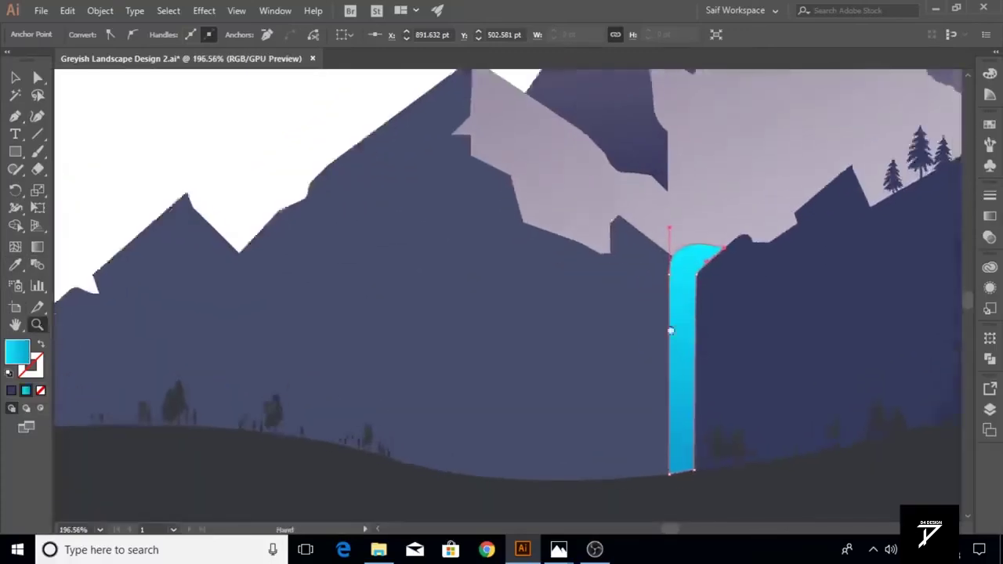
Draw a short vertical white streak on the waterfall with a 2 pt stroke
{"action": "left_click_drag", "start_coordinate": [475, 329], "coordinate": [674, 331]}
{"action": "key", "text": "backslash"}
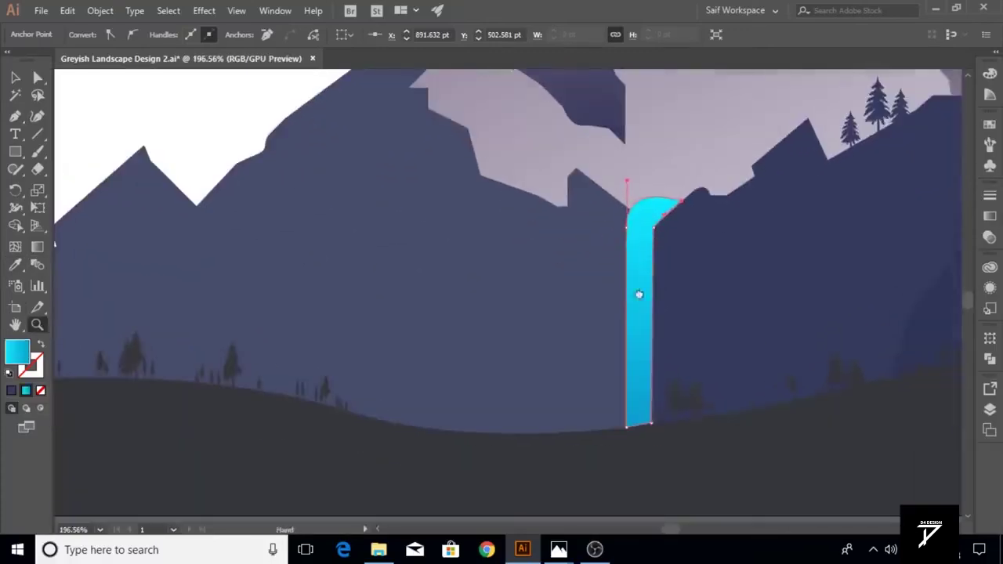
{"action": "left_click_drag", "start_coordinate": [633, 301], "coordinate": [633, 311]}
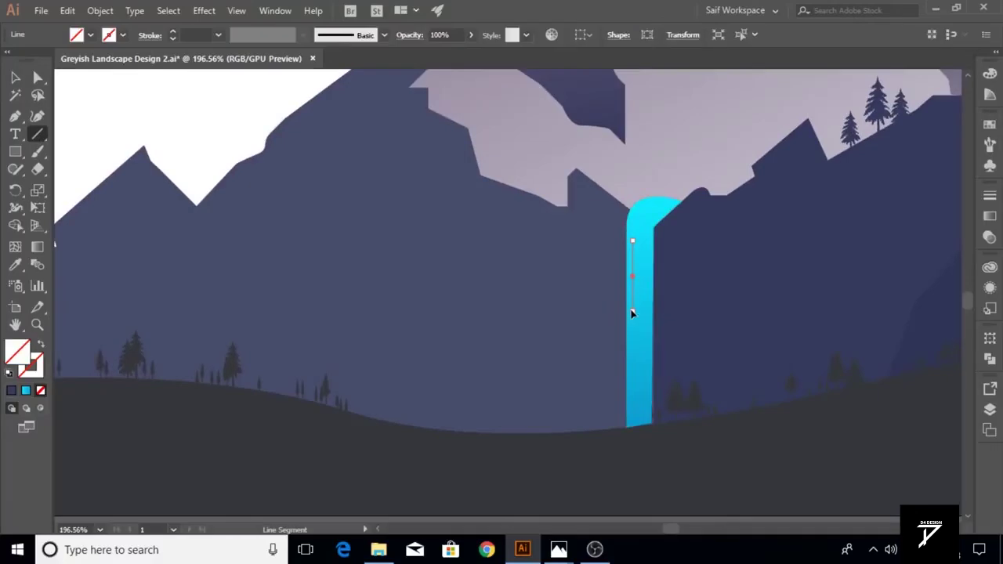
{"action": "left_click", "coordinate": [109, 35]}
{"action": "left_click", "coordinate": [218, 34]}
{"action": "left_click", "coordinate": [237, 112]}
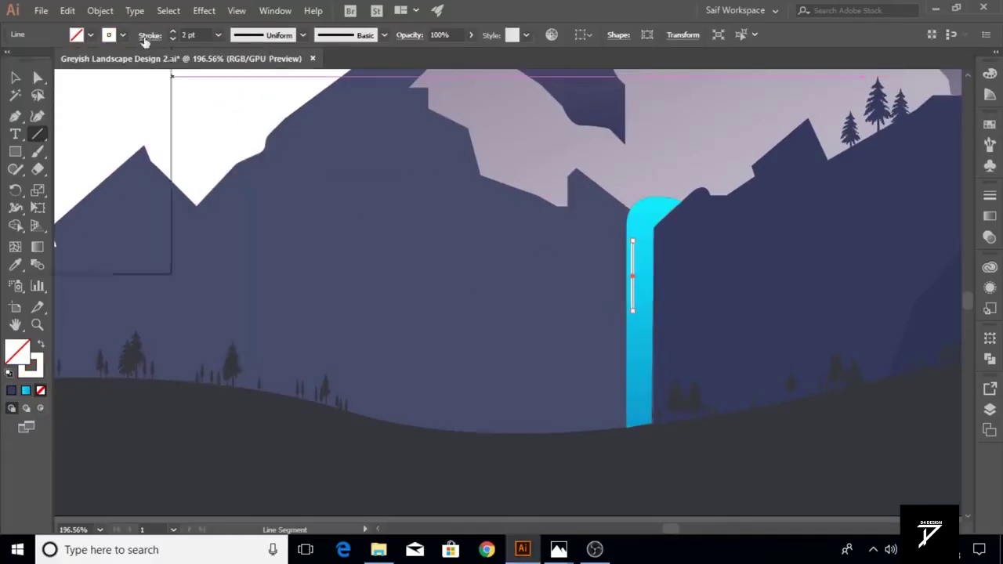
Add a longer grey streak lower down, then select the mountain beside the waterfall
{"action": "left_click_drag", "start_coordinate": [642, 305], "coordinate": [642, 400]}
{"action": "left_click", "coordinate": [109, 35]}
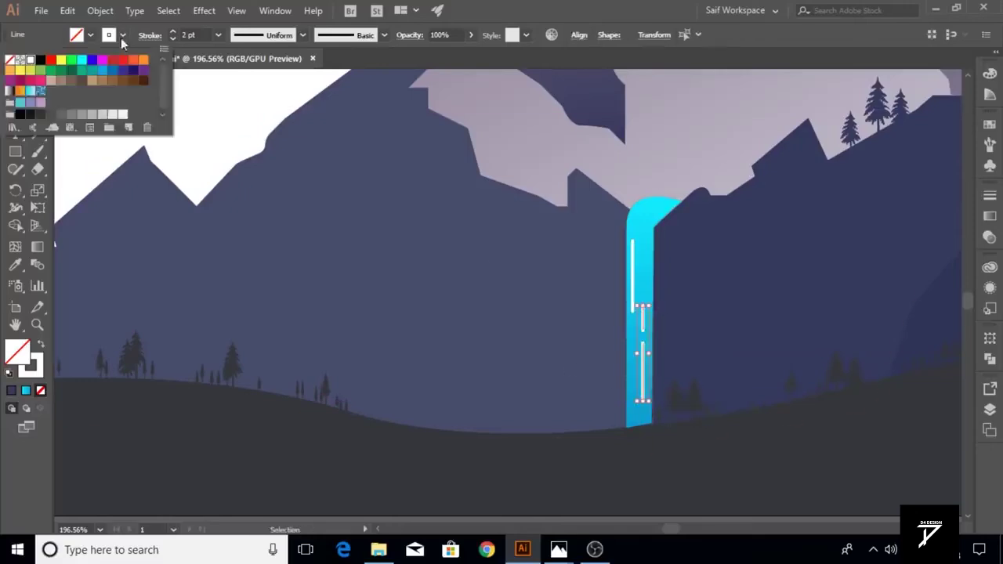
{"action": "key", "text": "v"}
{"action": "left_click", "coordinate": [705, 297]}
{"action": "left_click", "coordinate": [519, 324], "text": "shift"}
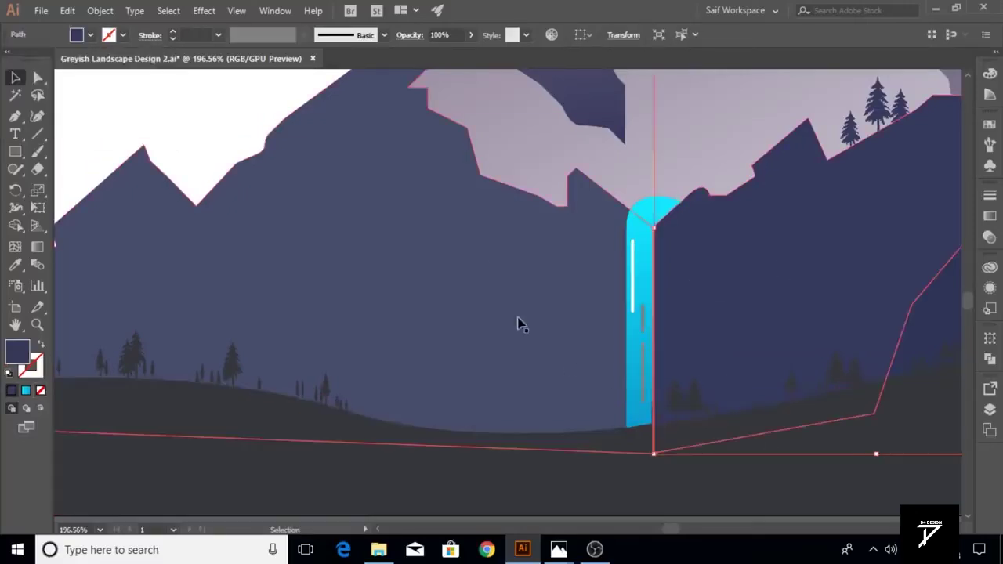
{"action": "left_click", "coordinate": [15, 152]}
Draw a bumpy foam cloud outline at the waterfall's base
{"action": "left_click", "coordinate": [15, 115]}
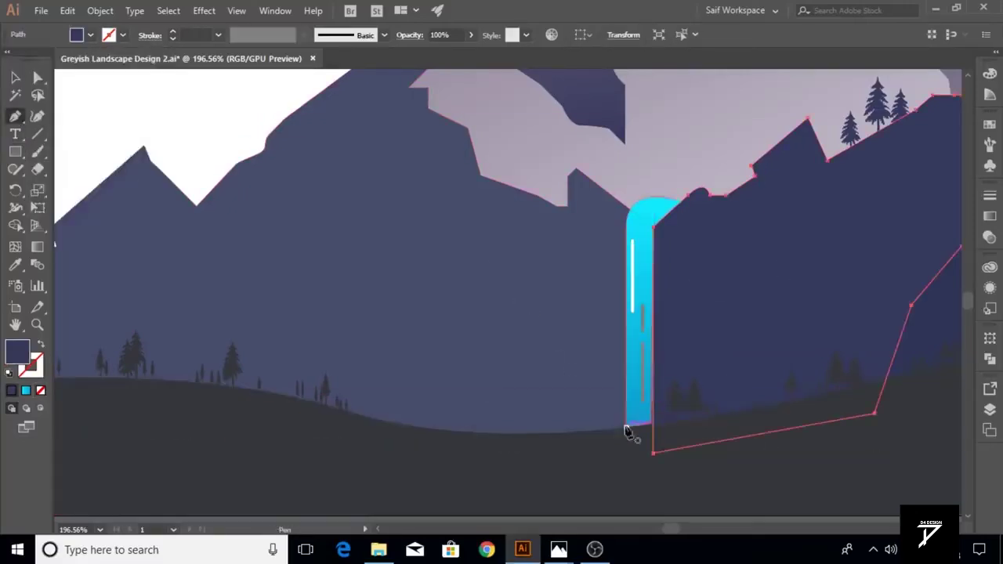
{"action": "mouse_move", "coordinate": [626, 414]}
{"action": "left_mouse_down"}
{"action": "mouse_move", "coordinate": [603, 414]}
{"action": "mouse_move", "coordinate": [601, 436]}
{"action": "left_mouse_up"}
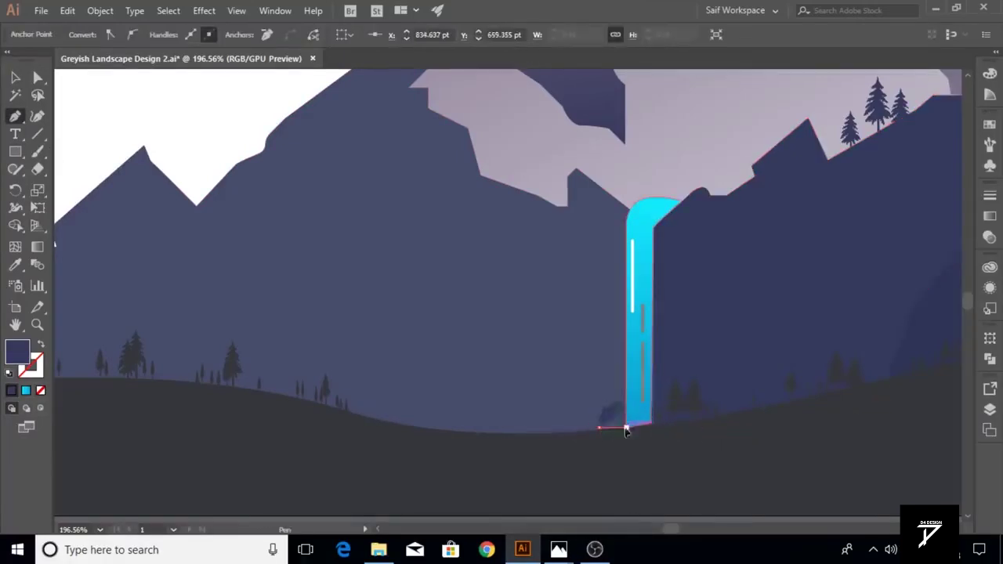
{"action": "left_click_drag", "start_coordinate": [626, 399], "coordinate": [595, 403]}
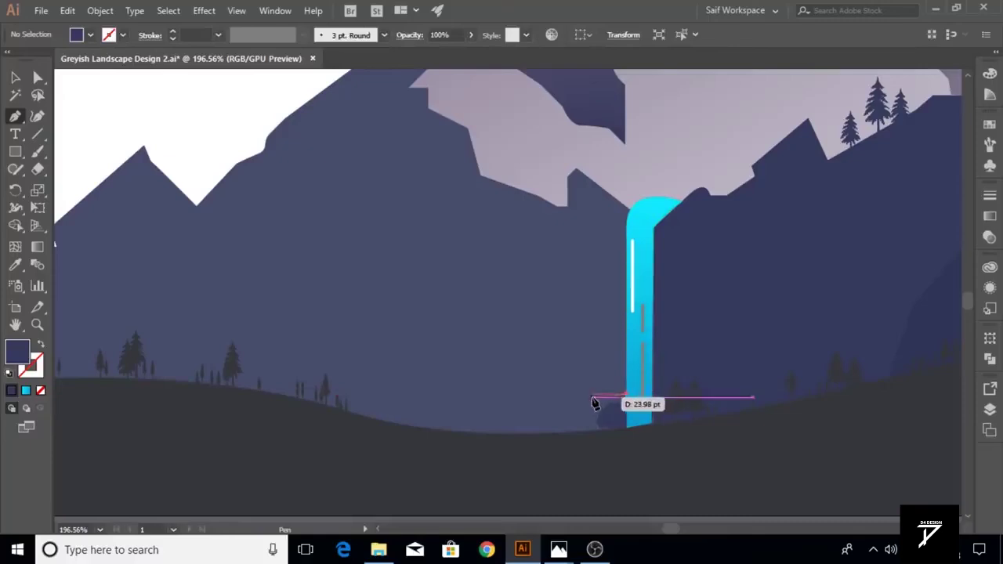
{"action": "left_click", "coordinate": [594, 402]}
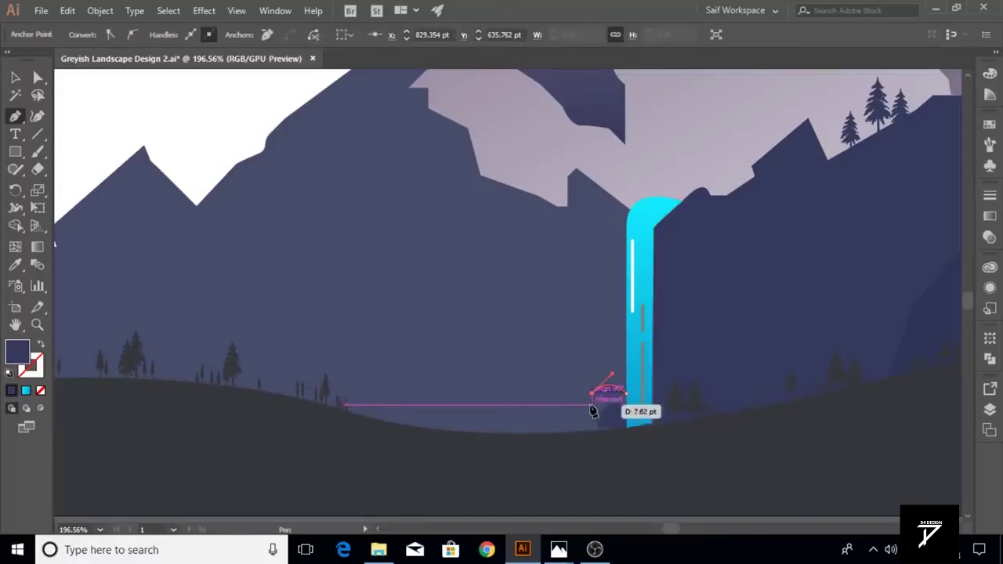
{"action": "mouse_move", "coordinate": [570, 433]}
{"action": "left_mouse_down"}
{"action": "mouse_move", "coordinate": [581, 444]}
{"action": "mouse_move", "coordinate": [612, 375]}
{"action": "left_mouse_up"}
Fill the foam cloud white, then eyedropper the waterfall's cyan colour
{"action": "left_click", "coordinate": [88, 35]}
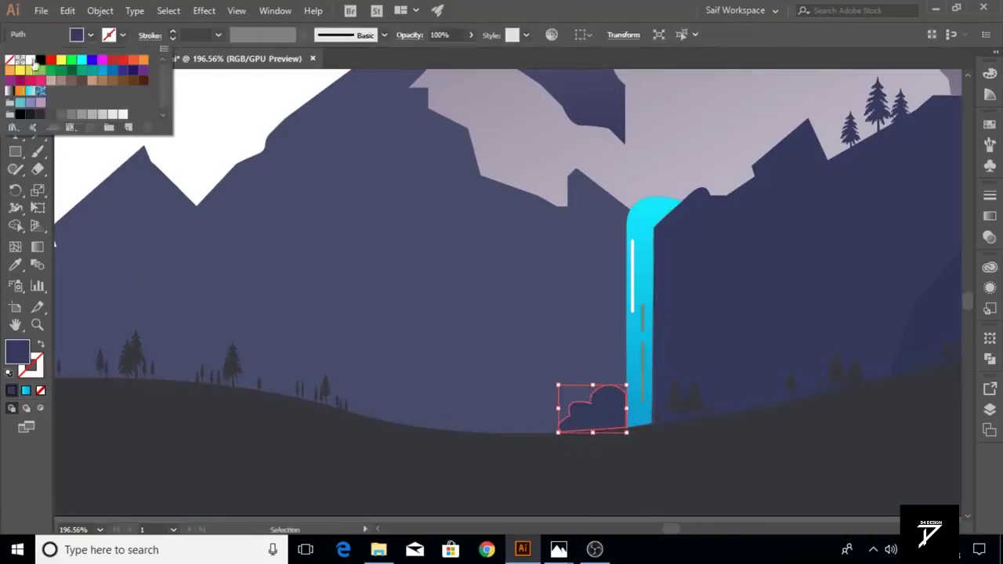
{"action": "left_click", "coordinate": [13, 52]}
{"action": "left_click", "coordinate": [604, 335]}
{"action": "left_click", "coordinate": [15, 265]}
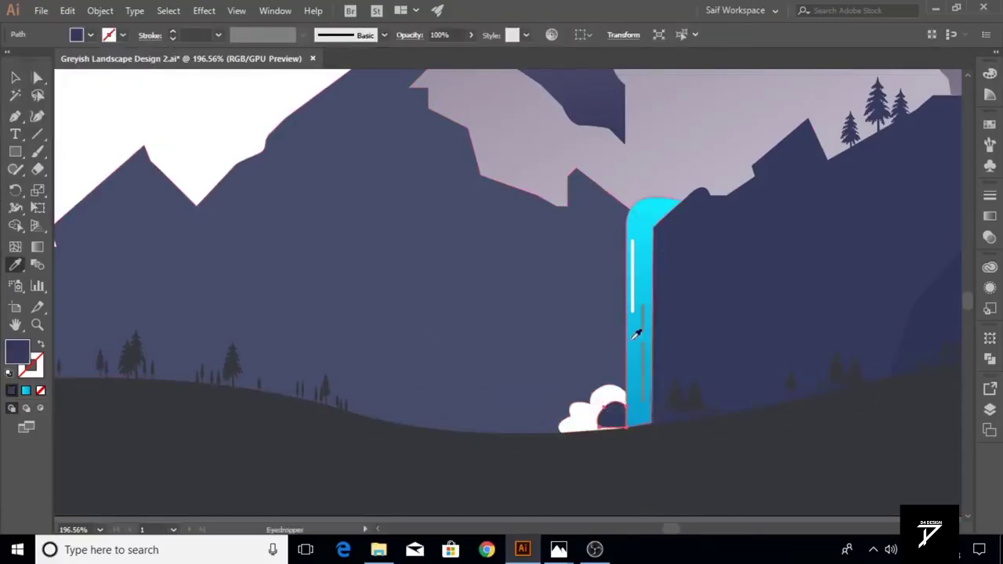
{"action": "left_click", "coordinate": [638, 329]}
Draw small circular splash droplets above the foam and eyedropper them white
{"action": "key", "text": "l"}
{"action": "mouse_move", "coordinate": [597, 355]}
{"action": "left_mouse_down"}
{"action": "mouse_move", "coordinate": [606, 362]}
{"action": "mouse_move", "coordinate": [558, 398]}
{"action": "left_mouse_up"}
{"action": "key", "text": "v"}
{"action": "left_click_drag", "start_coordinate": [548, 351], "coordinate": [610, 401]}
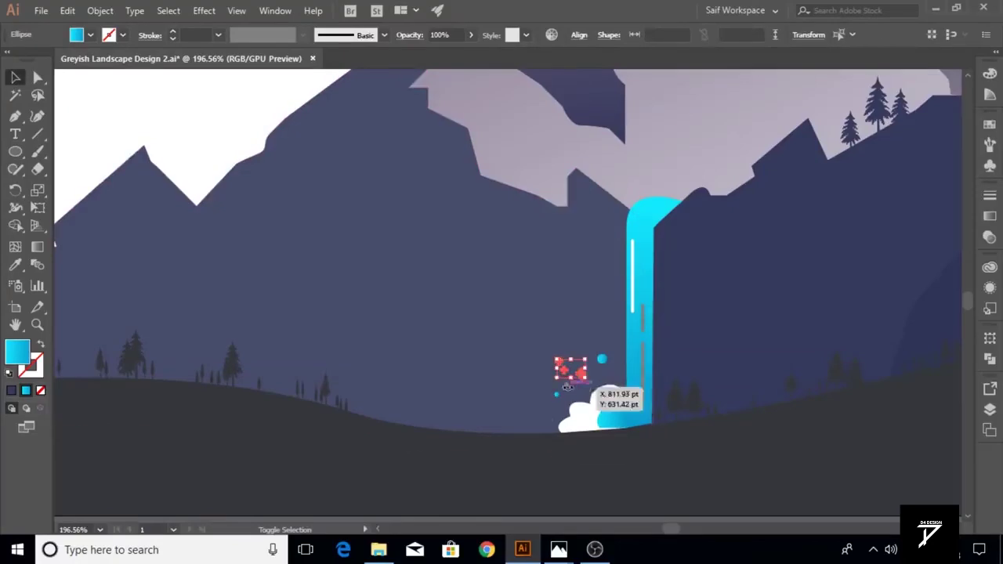
{"action": "key", "text": "i"}
{"action": "left_click", "coordinate": [595, 409]}
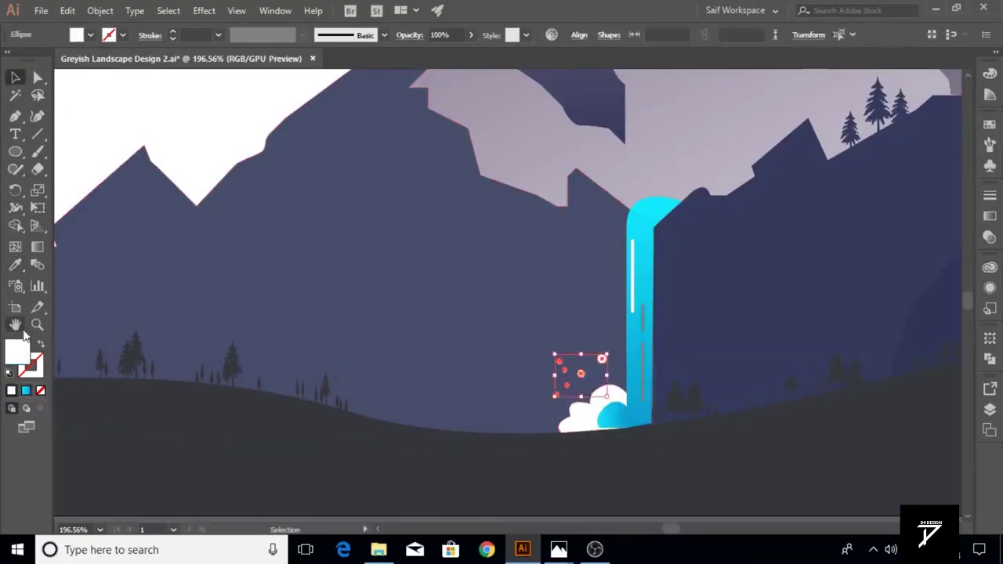
Draw a slope at the lower left and recolour it purple-grey with sampled colour
{"action": "key", "text": "ctrl+0"}
{"action": "key", "text": "ctrl+shift+a"}
{"action": "key", "text": "p"}
{"action": "left_click", "coordinate": [296, 431]}
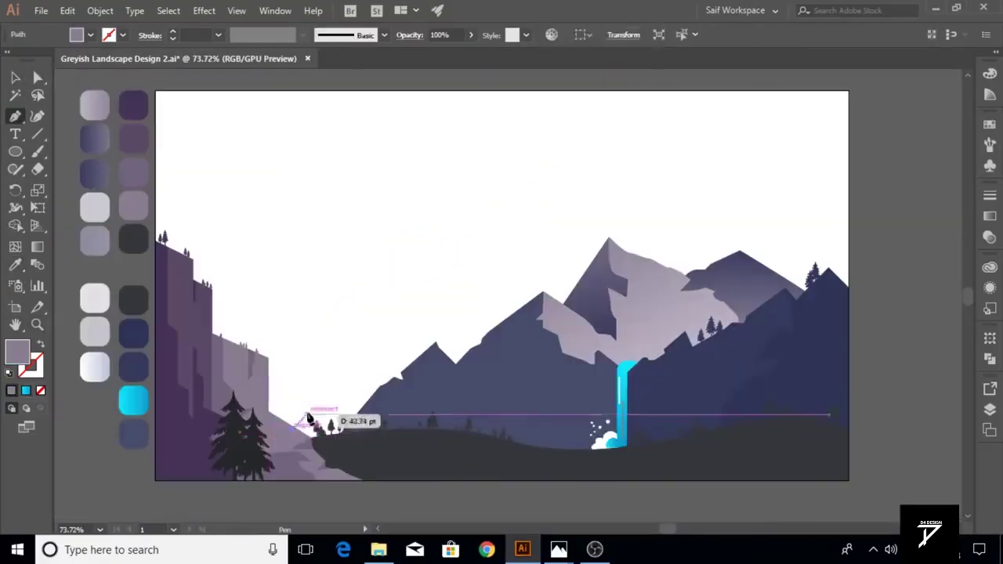
{"action": "left_click", "coordinate": [378, 401]}
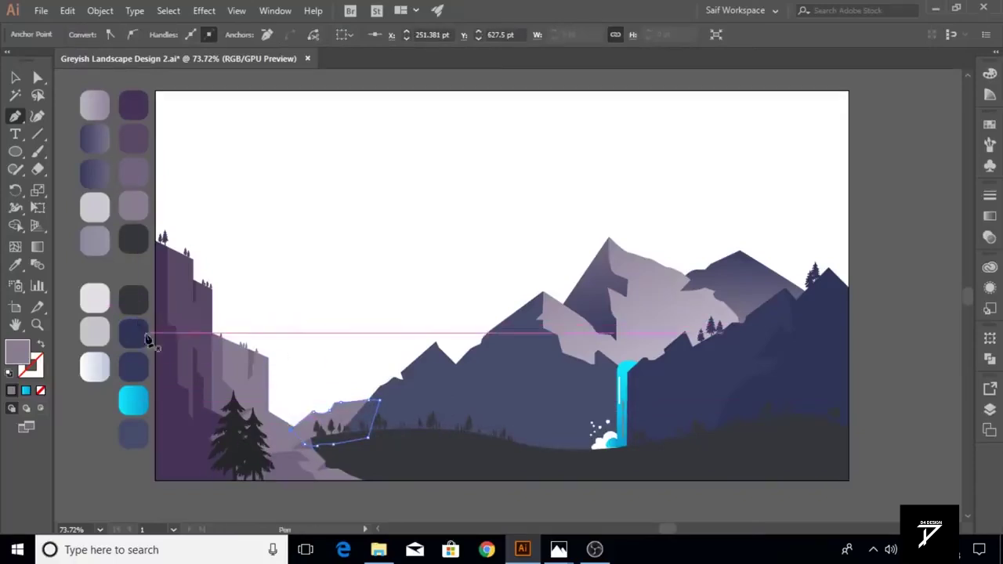
{"action": "left_click", "coordinate": [18, 267]}
{"action": "left_click", "coordinate": [94, 168]}
{"action": "left_click", "coordinate": [135, 168]}
{"action": "left_click", "coordinate": [279, 405]}
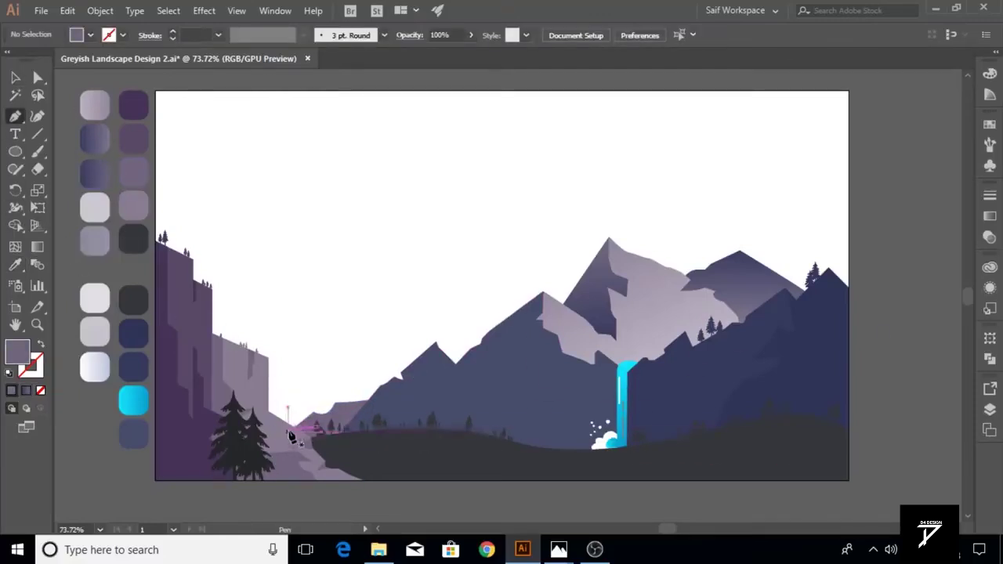
Pen-draw a five-point hill shape and give it the dark ground colour
{"action": "scroll", "coordinate": [270, 427], "scroll_direction": "up", "scroll_amount": 5}
{"action": "left_click", "coordinate": [270, 381]}
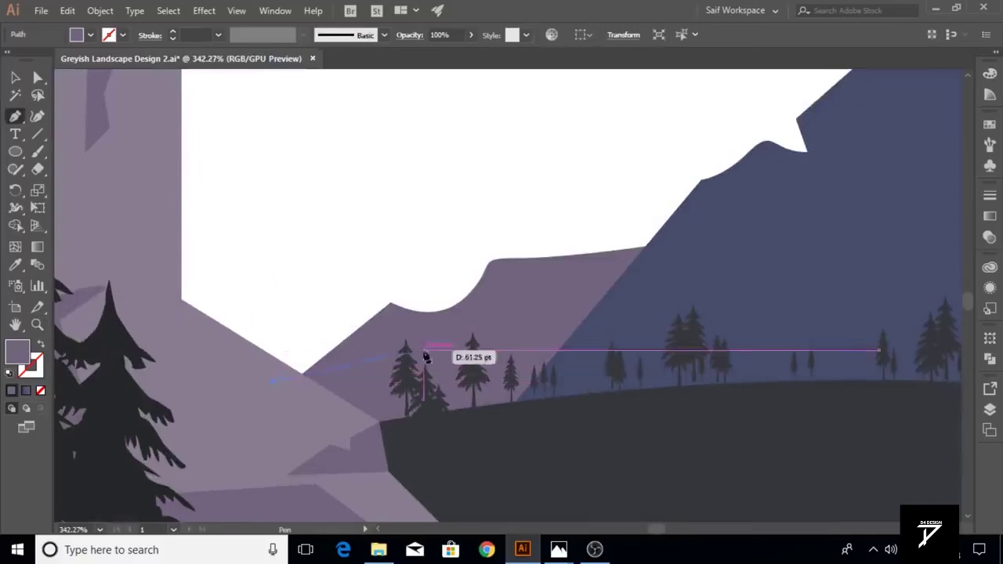
{"action": "left_click", "coordinate": [455, 359]}
{"action": "left_click", "coordinate": [572, 357]}
{"action": "left_click", "coordinate": [584, 460]}
{"action": "left_click", "coordinate": [303, 475]}
{"action": "left_click", "coordinate": [273, 382]}
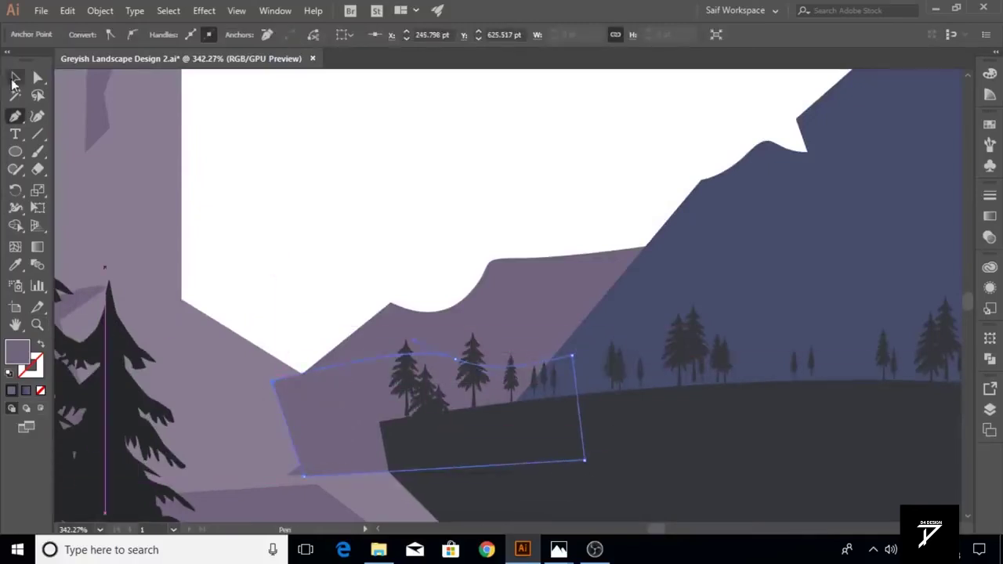
{"action": "key", "text": "i"}
{"action": "left_click", "coordinate": [537, 398]}
{"action": "left_click", "coordinate": [14, 77]}
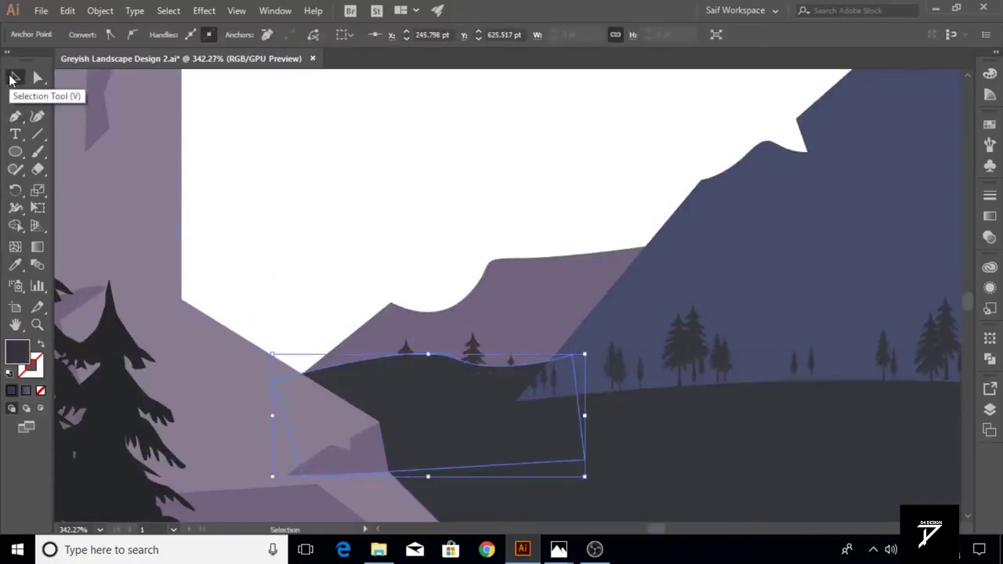
Send the dark hill backward and move it up beside the left cliffs
{"action": "key", "text": "z"}
{"action": "scroll", "coordinate": [374, 316], "scroll_direction": "down", "scroll_amount": 1}
{"action": "scroll", "coordinate": [408, 332], "scroll_direction": "down", "scroll_amount": 2}
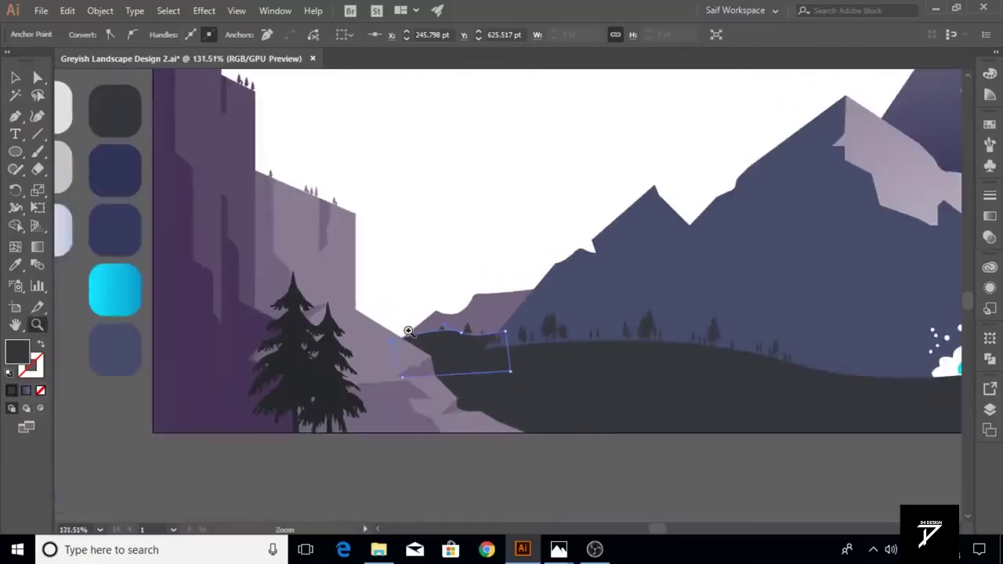
{"action": "key", "text": "ctrl+bracketleft"}
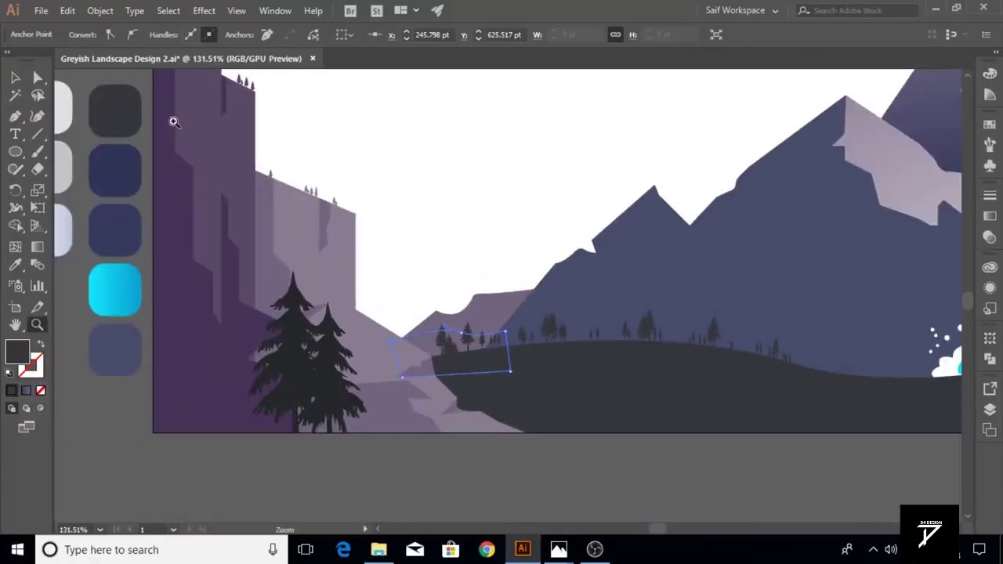
{"action": "left_click_drag", "start_coordinate": [432, 347], "coordinate": [386, 323]}
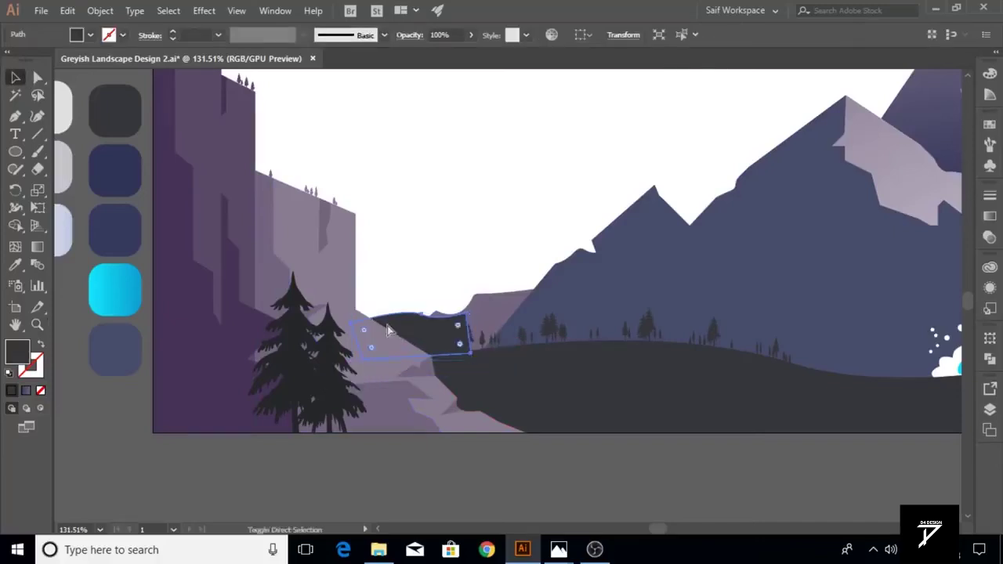
Alt-drag a copy of the small pine cluster onto the dark hill
{"action": "scroll", "coordinate": [470, 320], "scroll_direction": "up", "scroll_amount": 5}
{"action": "left_click_drag", "start_coordinate": [427, 360], "coordinate": [514, 380]}
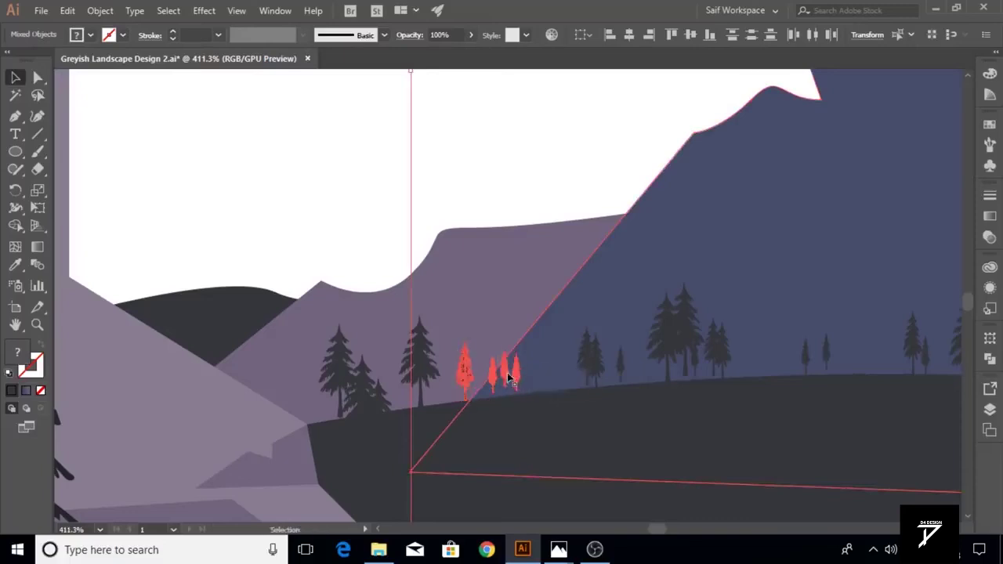
{"action": "left_click_drag", "start_coordinate": [507, 378], "coordinate": [496, 385]}
{"action": "left_click", "coordinate": [494, 381], "text": "shift"}
{"action": "mouse_move", "coordinate": [509, 378]}
{"action": "left_mouse_down"}
{"action": "mouse_move", "coordinate": [194, 286]}
{"action": "mouse_move", "coordinate": [268, 289]}
{"action": "left_mouse_up"}
{"action": "key", "text": "ctrl+0"}
{"action": "left_click", "coordinate": [876, 355]}
Pen-draw a broad mountain outline from the peaks down to the left cliffs and base
{"action": "left_click", "coordinate": [990, 409]}
{"action": "key", "text": "p"}
{"action": "left_click", "coordinate": [534, 260]}
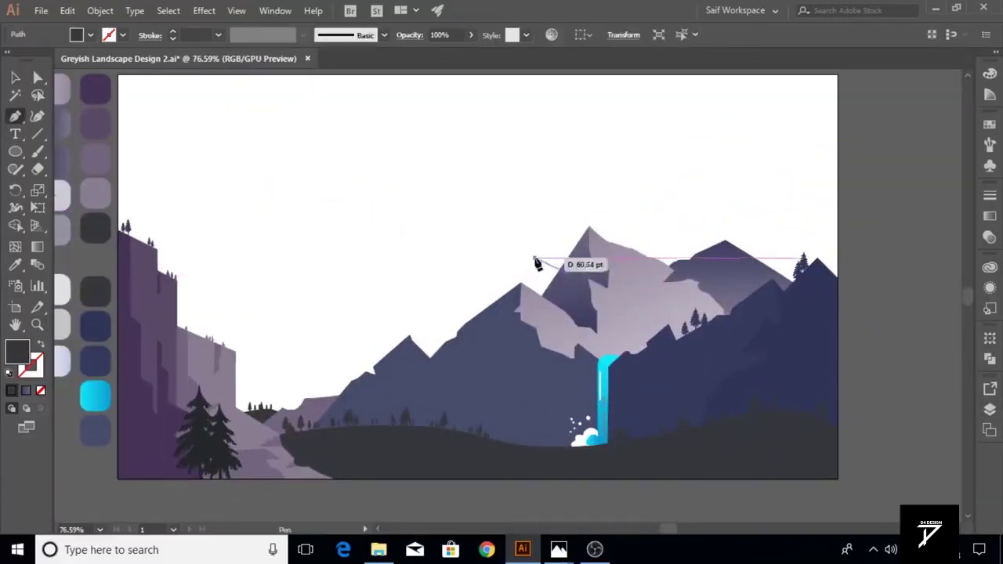
{"action": "left_click", "coordinate": [536, 261]}
{"action": "left_click", "coordinate": [413, 282]}
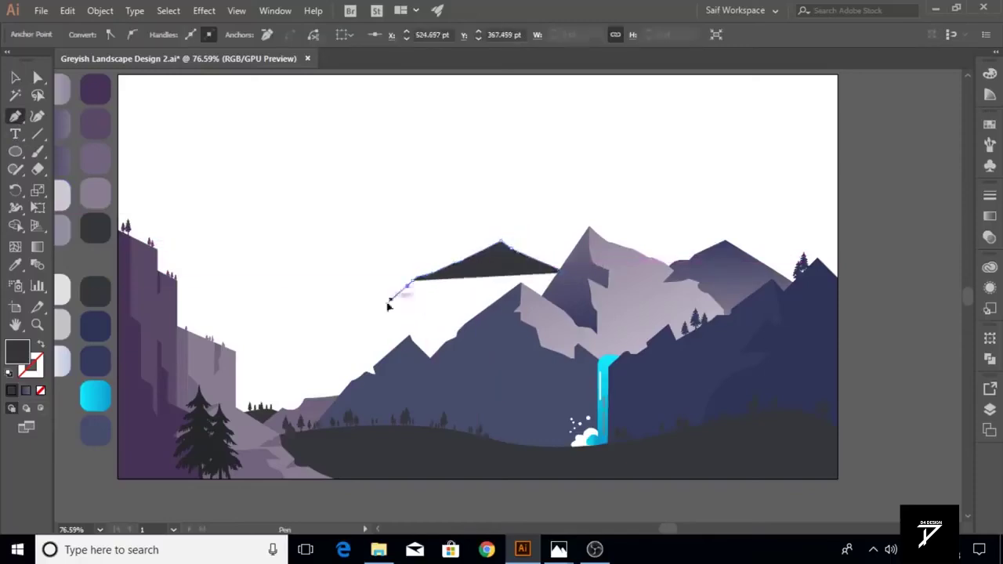
{"action": "left_click", "coordinate": [289, 342]}
{"action": "left_click", "coordinate": [235, 361]}
{"action": "left_click", "coordinate": [233, 430]}
{"action": "left_click", "coordinate": [308, 456]}
{"action": "left_click", "coordinate": [392, 460]}
{"action": "left_click", "coordinate": [518, 409]}
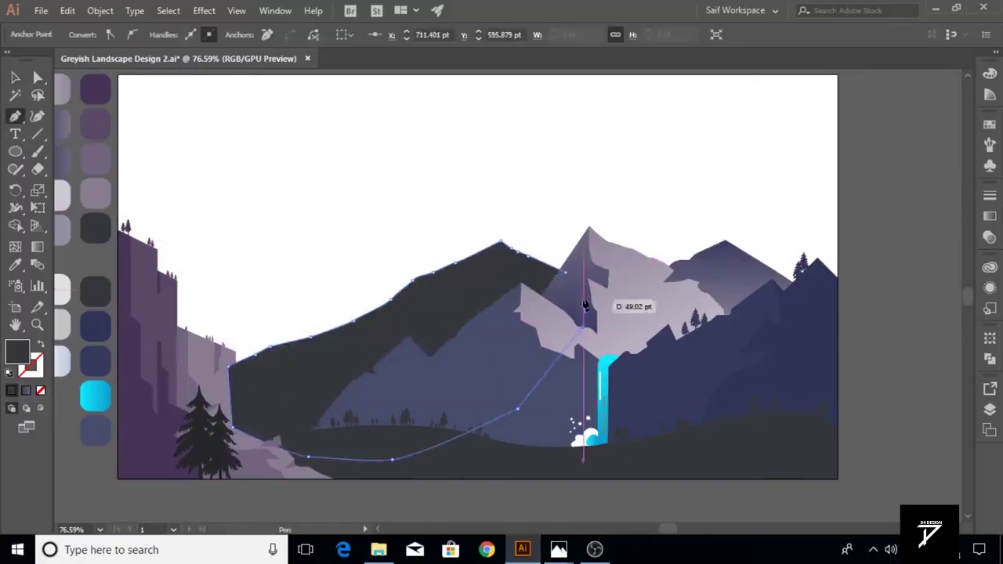
{"action": "left_click", "coordinate": [567, 276]}
{"action": "key", "text": "v"}
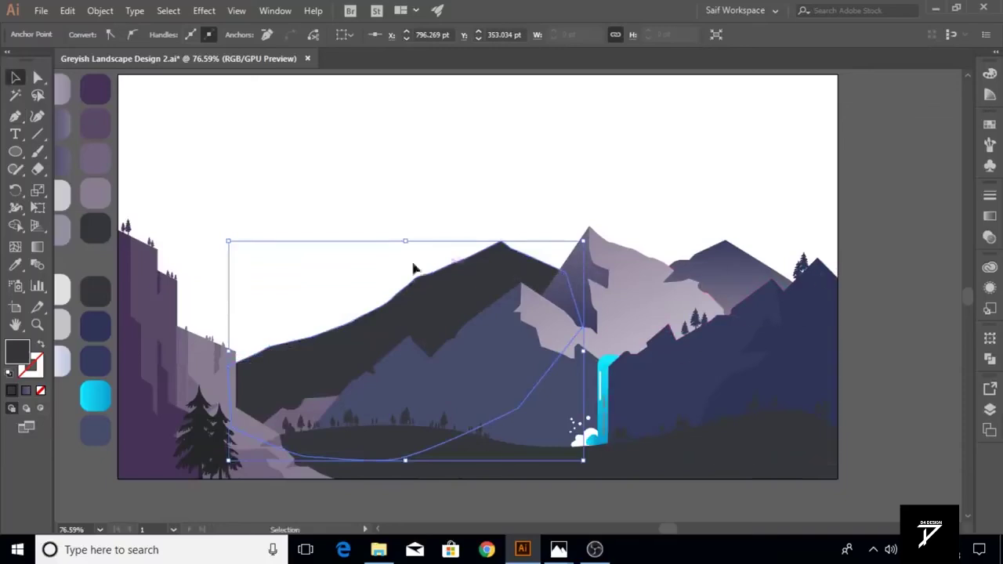
Draw the facet outline along the mountain's upper right slope and move it aside
{"action": "left_click", "coordinate": [16, 117]}
{"action": "left_click", "coordinate": [14, 117]}
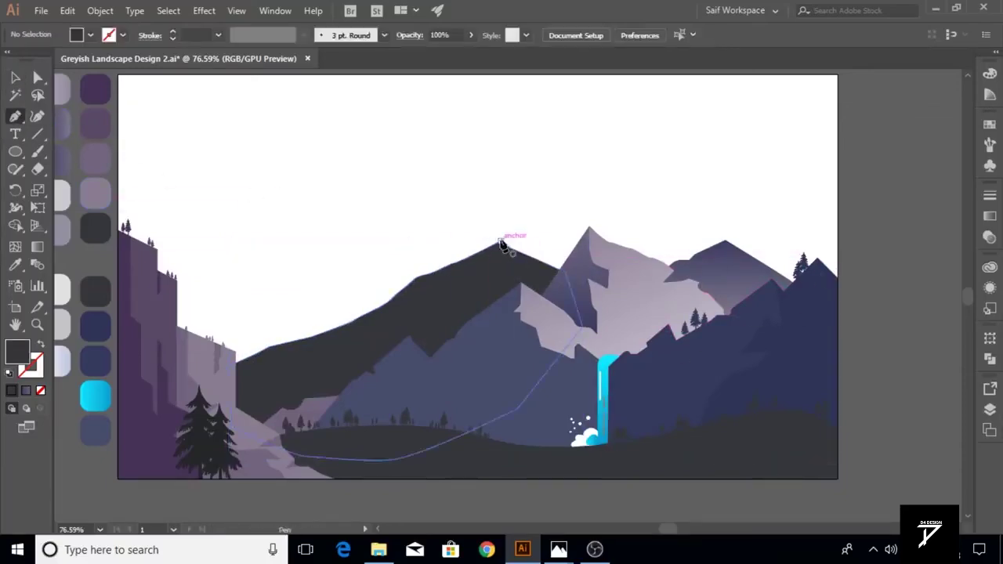
{"action": "left_click_drag", "start_coordinate": [500, 242], "coordinate": [497, 271]}
{"action": "left_click", "coordinate": [511, 262]}
{"action": "left_click", "coordinate": [483, 276]}
{"action": "left_click", "coordinate": [457, 290]}
{"action": "left_click", "coordinate": [471, 301]}
{"action": "left_click", "coordinate": [477, 320]}
{"action": "left_click", "coordinate": [506, 390]}
{"action": "left_click", "coordinate": [583, 225]}
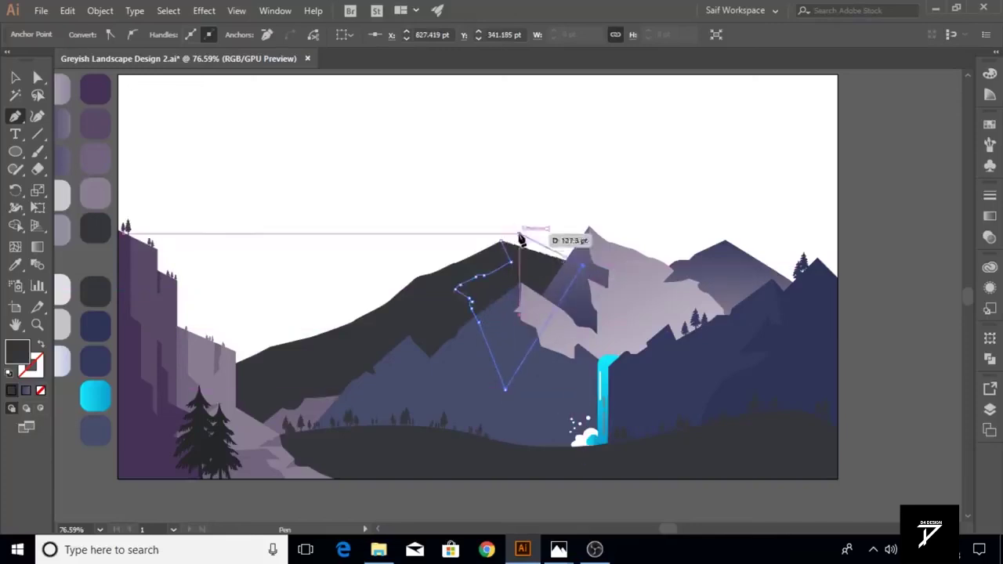
{"action": "left_click", "coordinate": [500, 241]}
{"action": "left_click", "coordinate": [15, 76]}
{"action": "left_click_drag", "start_coordinate": [501, 282], "coordinate": [429, 150]}
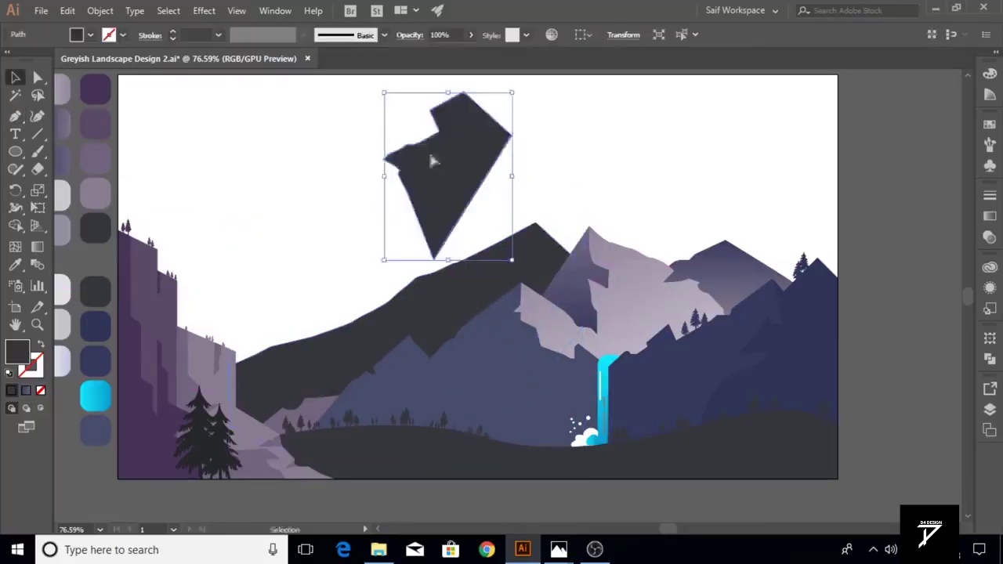
Intersect the outline with a mountain copy, return the facet, and fill it light mauve
{"action": "left_click", "coordinate": [989, 358]}
{"action": "left_click", "coordinate": [872, 368]}
{"action": "left_click", "coordinate": [601, 193]}
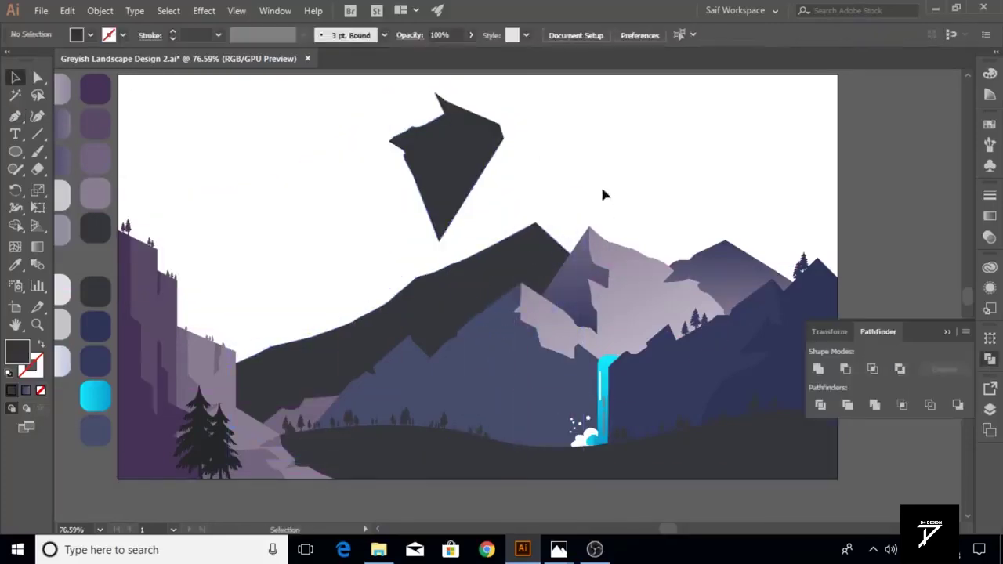
{"action": "left_click_drag", "start_coordinate": [464, 166], "coordinate": [530, 311]}
{"action": "key", "text": "i"}
{"action": "left_click", "coordinate": [627, 313]}
{"action": "left_click", "coordinate": [17, 79]}
Fill the dark central mountain with a purple gradient running diagonally up to the peak
{"action": "left_click", "coordinate": [352, 337]}
{"action": "key", "text": "i"}
{"action": "left_click", "coordinate": [571, 273]}
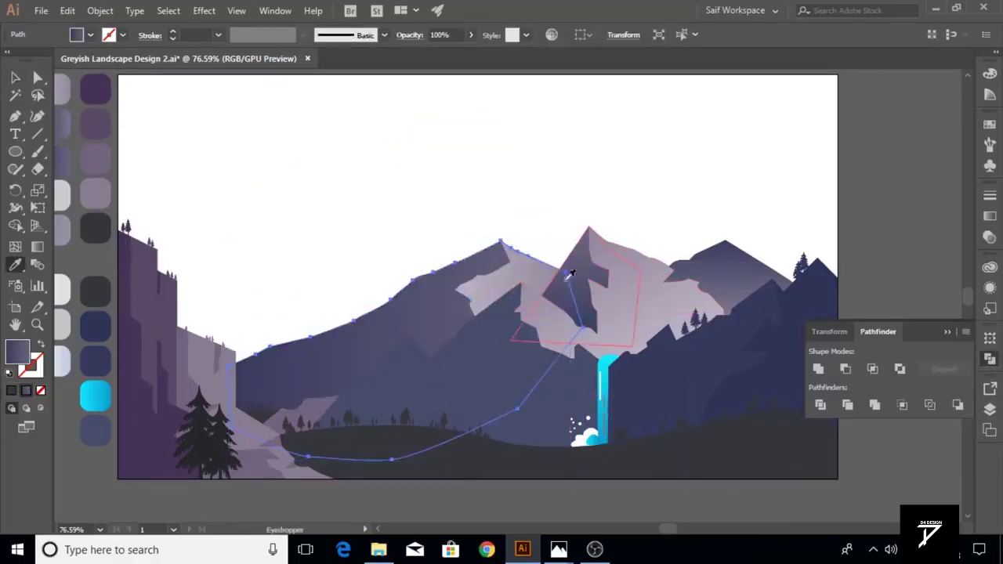
{"action": "left_click", "coordinate": [37, 246]}
{"action": "left_click_drag", "start_coordinate": [302, 439], "coordinate": [522, 275]}
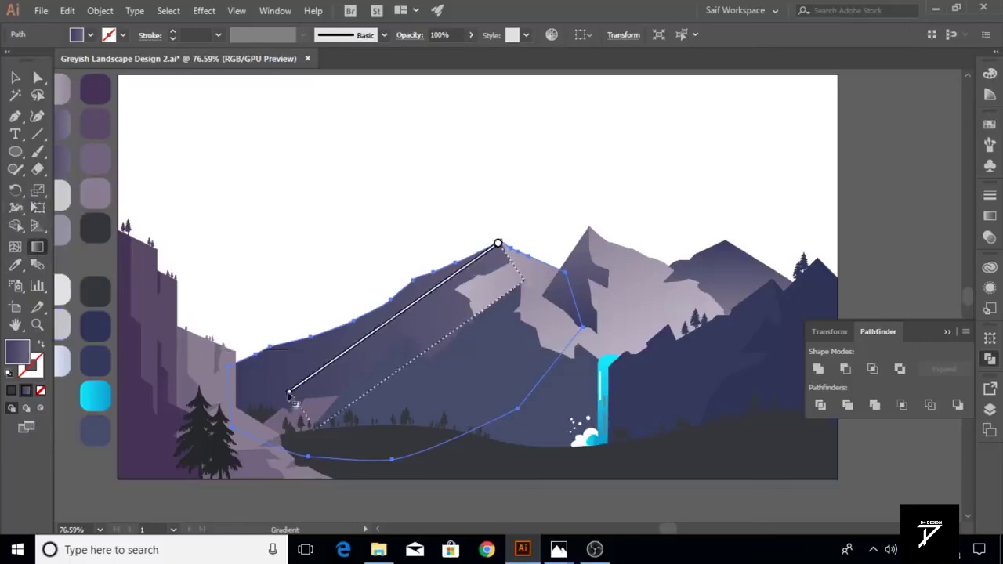
Angle the light mauve facet's gradient diagonally, then deselect
{"action": "left_click", "coordinate": [519, 278], "text": "ctrl"}
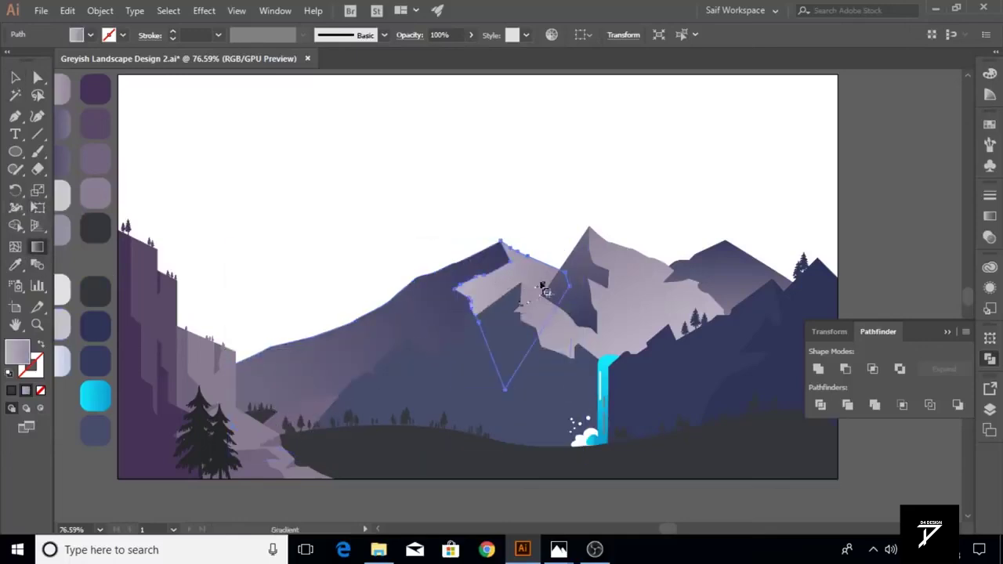
{"action": "left_click_drag", "start_coordinate": [478, 265], "coordinate": [521, 314]}
{"action": "key", "text": "v"}
{"action": "left_click", "coordinate": [400, 165]}
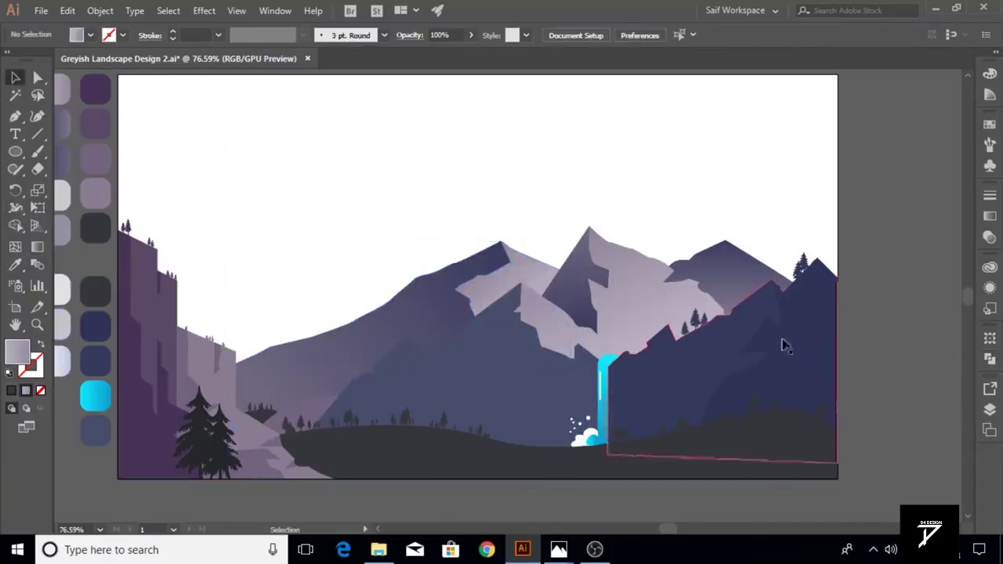
{"action": "key", "text": "a"}
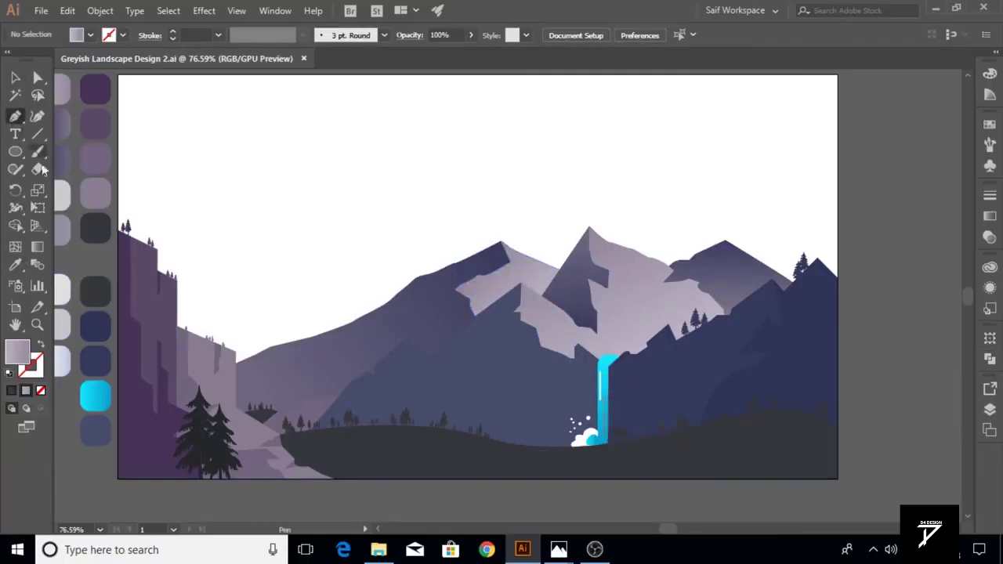
Draw a curved outline to the left of the central mountain
{"action": "mouse_move", "coordinate": [401, 300]}
{"action": "left_mouse_down"}
{"action": "mouse_move", "coordinate": [331, 262]}
{"action": "mouse_move", "coordinate": [337, 287]}
{"action": "left_mouse_up"}
{"action": "left_click_drag", "start_coordinate": [327, 341], "coordinate": [336, 349]}
{"action": "left_click", "coordinate": [400, 318]}
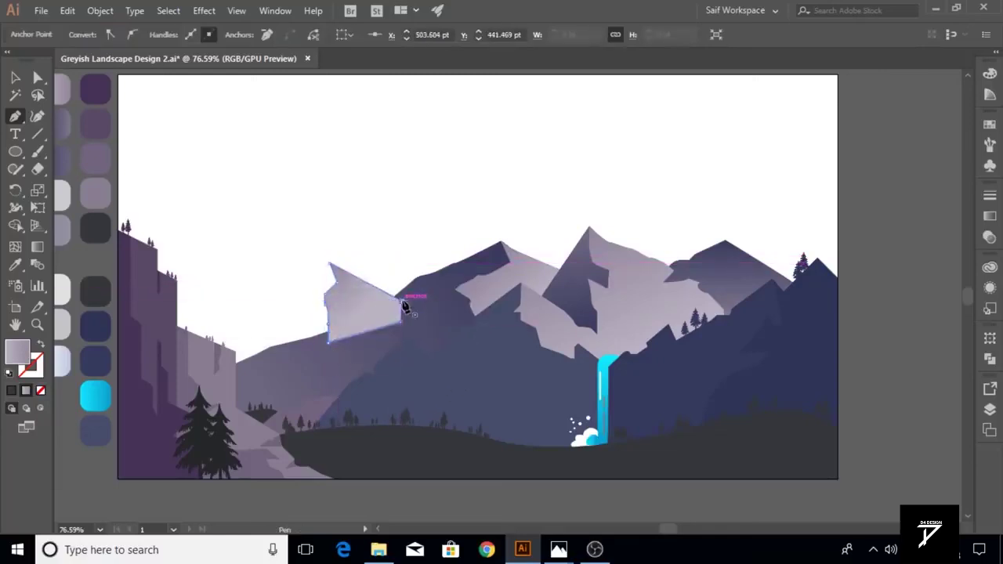
Draw a closed distant-peak outline behind the left cliffs with the Pen tool
{"action": "left_click", "coordinate": [14, 116]}
{"action": "left_click", "coordinate": [252, 339]}
{"action": "left_click_drag", "start_coordinate": [270, 321], "coordinate": [296, 304]}
{"action": "left_click", "coordinate": [347, 276]}
{"action": "left_click", "coordinate": [372, 263]}
{"action": "left_click", "coordinate": [388, 300]}
{"action": "left_click", "coordinate": [382, 333]}
{"action": "left_click", "coordinate": [256, 375]}
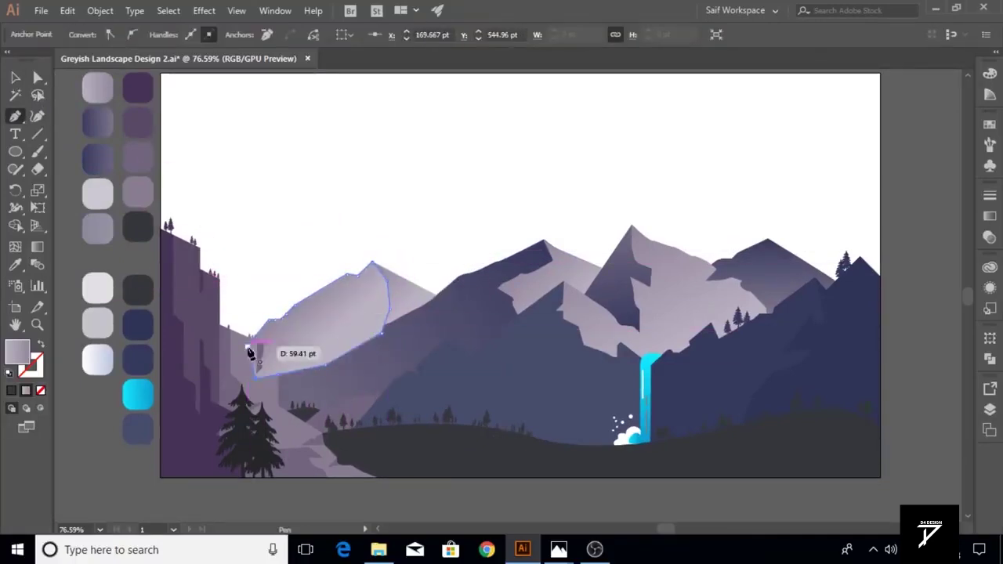
{"action": "left_click", "coordinate": [248, 346]}
Fill the distant peak with a pale lavender swatch gradient, then deselect it
{"action": "key", "text": "v"}
{"action": "key", "text": "i"}
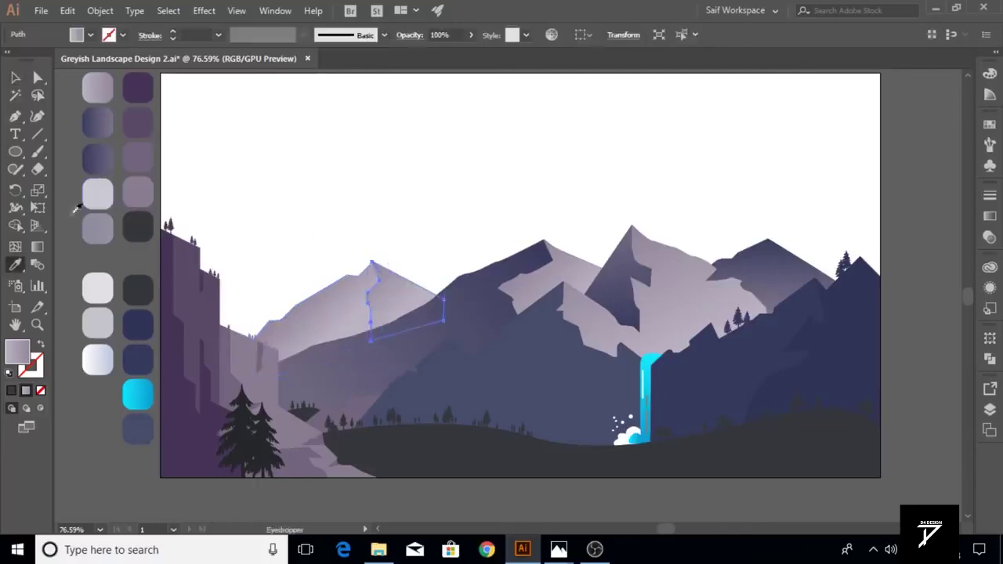
{"action": "left_click", "coordinate": [100, 220]}
{"action": "key", "text": "g"}
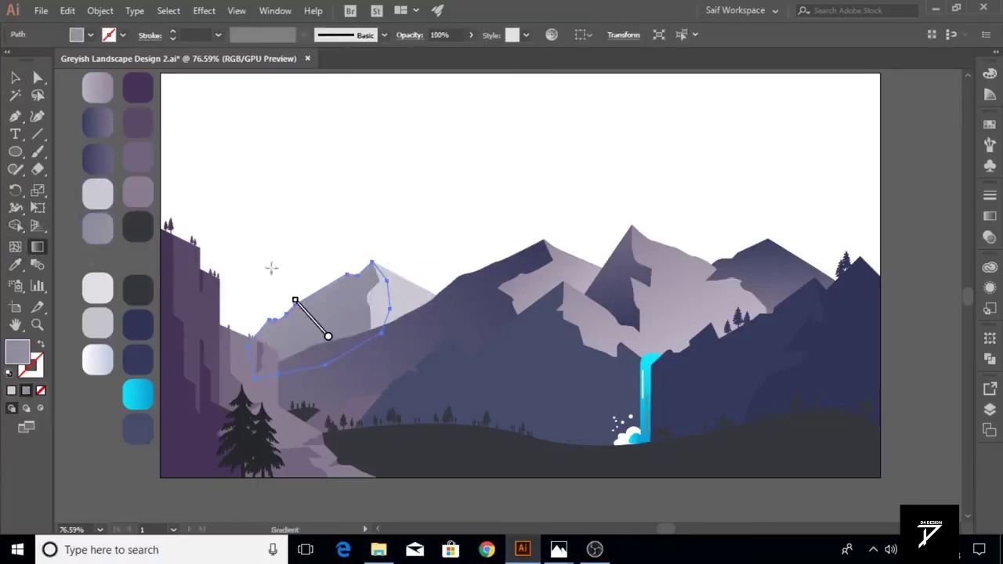
{"action": "key", "text": "v"}
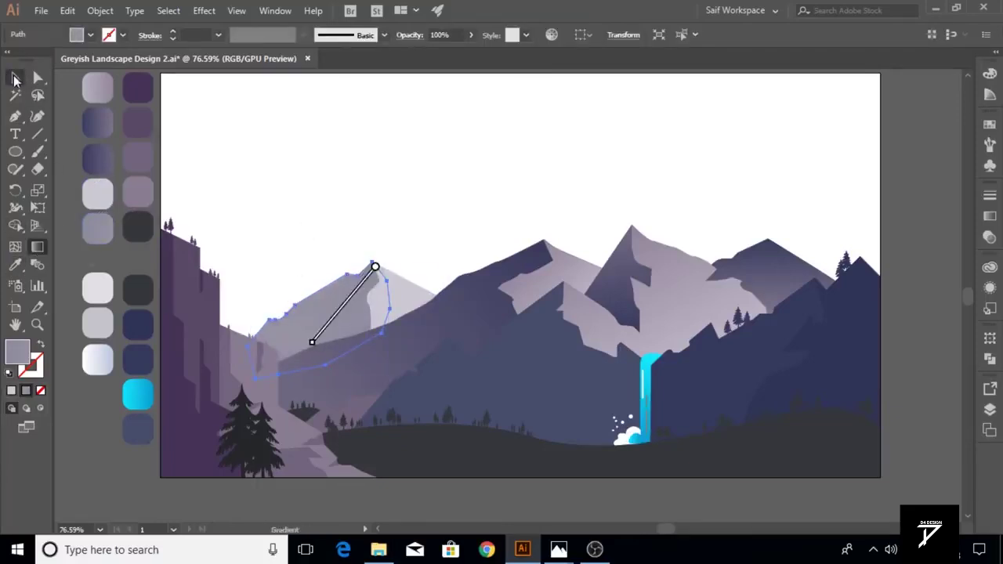
{"action": "key", "text": "ctrl+shift+a"}
Draw a small rock shape against the left cliff
{"action": "left_click", "coordinate": [293, 319]}
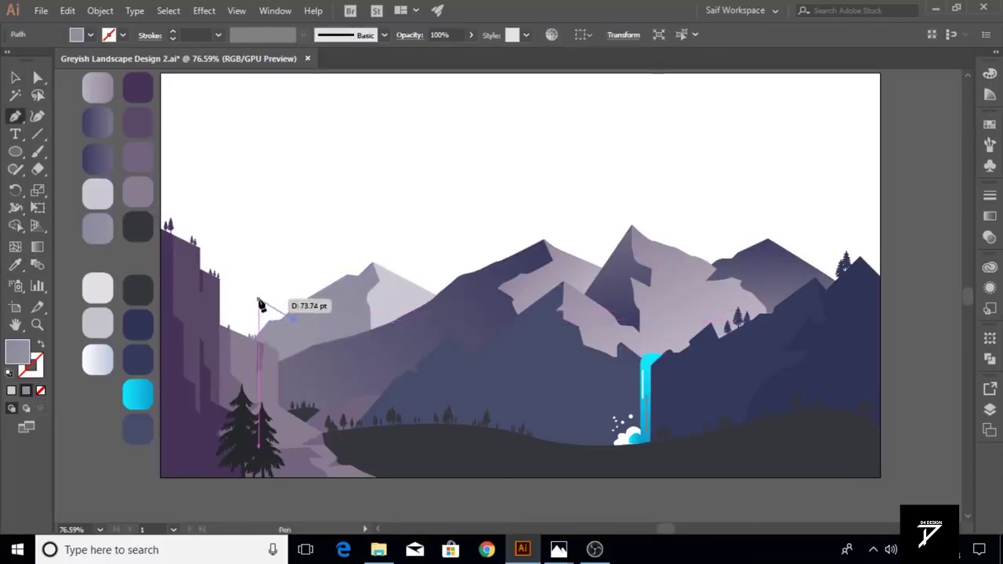
{"action": "left_click", "coordinate": [250, 295]}
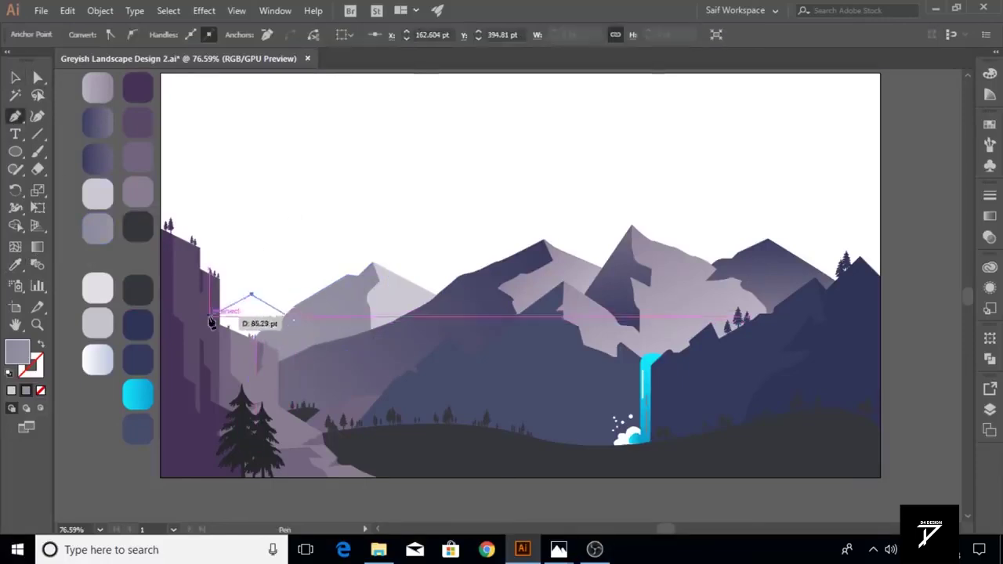
{"action": "left_click", "coordinate": [293, 319]}
{"action": "left_click", "coordinate": [15, 77]}
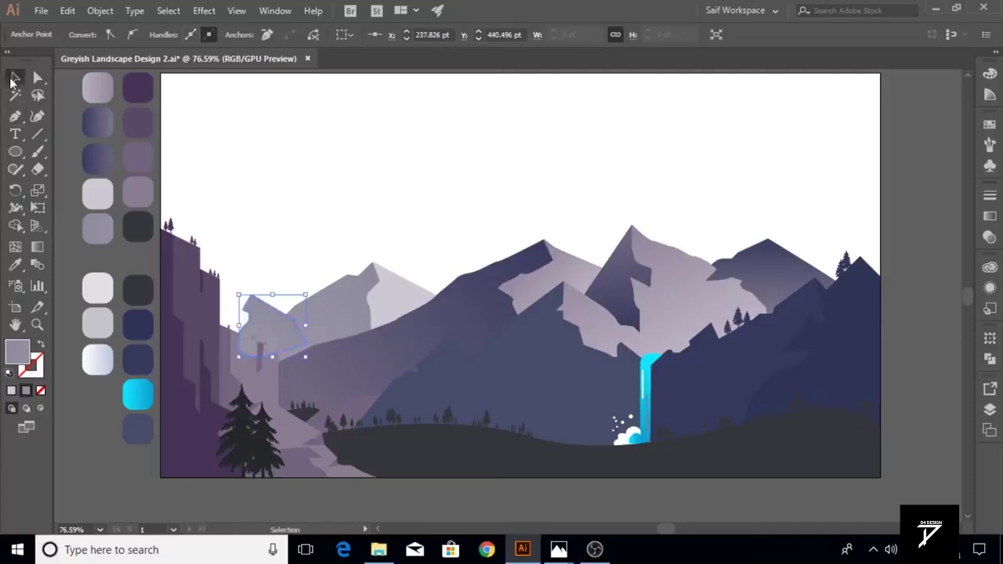
Draw a second rock shape on the cliff face
{"action": "left_click", "coordinate": [201, 321]}
{"action": "left_click", "coordinate": [227, 301]}
{"action": "left_click", "coordinate": [201, 321]}
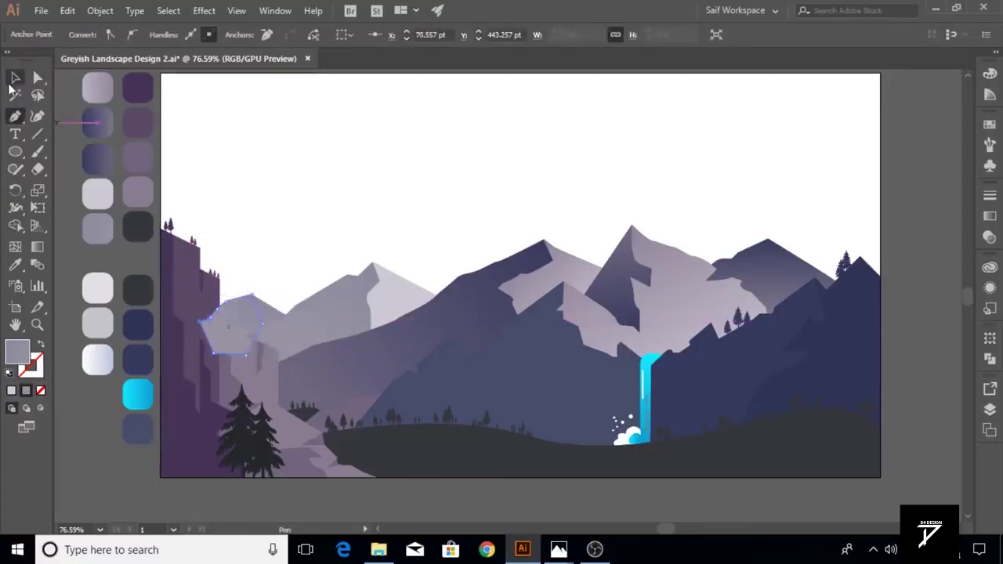
{"action": "left_click", "coordinate": [15, 76]}
{"action": "left_click", "coordinate": [279, 281]}
Fill the rock shape with a lighter swatch colour using the Eyedropper
{"action": "left_click", "coordinate": [270, 313]}
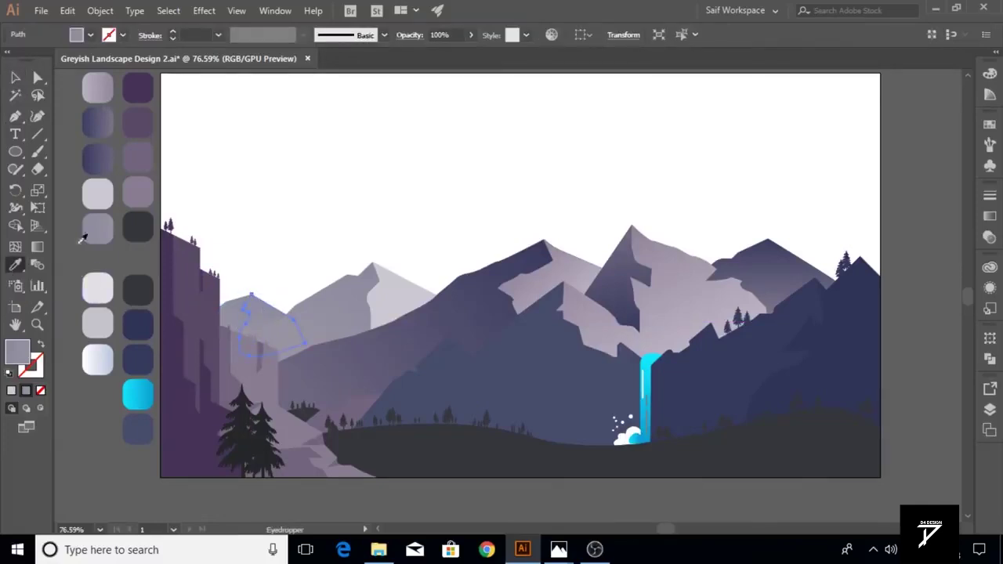
{"action": "left_click", "coordinate": [97, 287]}
{"action": "left_click", "coordinate": [97, 322]}
{"action": "key", "text": "v"}
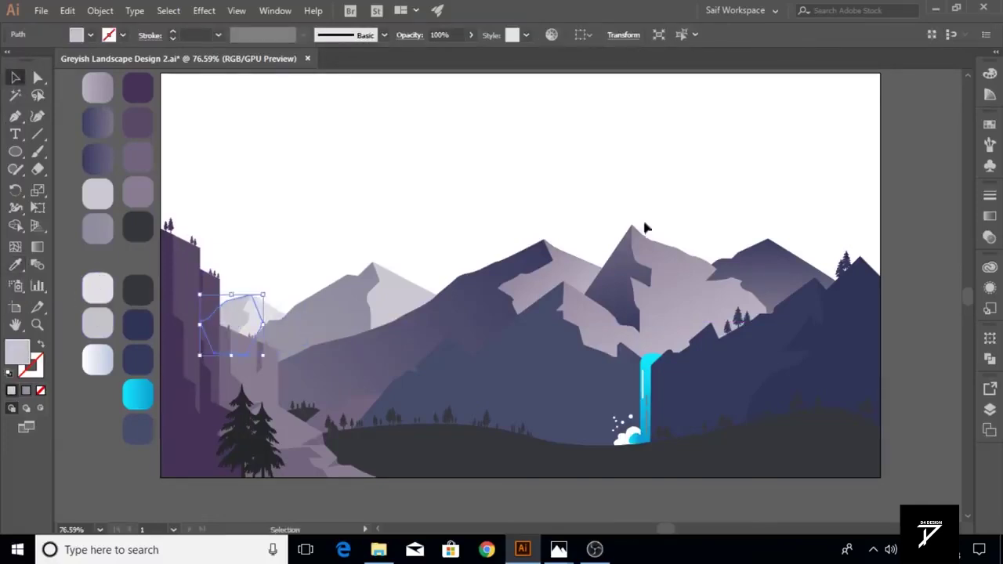
{"action": "left_click", "coordinate": [398, 270]}
{"action": "scroll", "coordinate": [568, 293], "scroll_direction": "down", "scroll_amount": 1}
{"action": "left_click", "coordinate": [15, 153]}
Add a full-sky rectangle with a vertical white-to-lavender gradient, sent behind the mountains
{"action": "left_click_drag", "start_coordinate": [17, 156], "coordinate": [47, 150]}
{"action": "mouse_move", "coordinate": [209, 99]}
{"action": "left_mouse_down"}
{"action": "mouse_move", "coordinate": [817, 338]}
{"action": "mouse_move", "coordinate": [844, 339]}
{"action": "left_mouse_up"}
{"action": "key", "text": "i"}
{"action": "left_click", "coordinate": [189, 383]}
{"action": "left_click", "coordinate": [153, 286]}
{"action": "key", "text": "ctrl+shift+bracketleft"}
{"action": "key", "text": "g"}
{"action": "left_click_drag", "start_coordinate": [316, 331], "coordinate": [329, 123]}
{"action": "key", "text": "v"}
{"action": "left_click", "coordinate": [868, 215]}
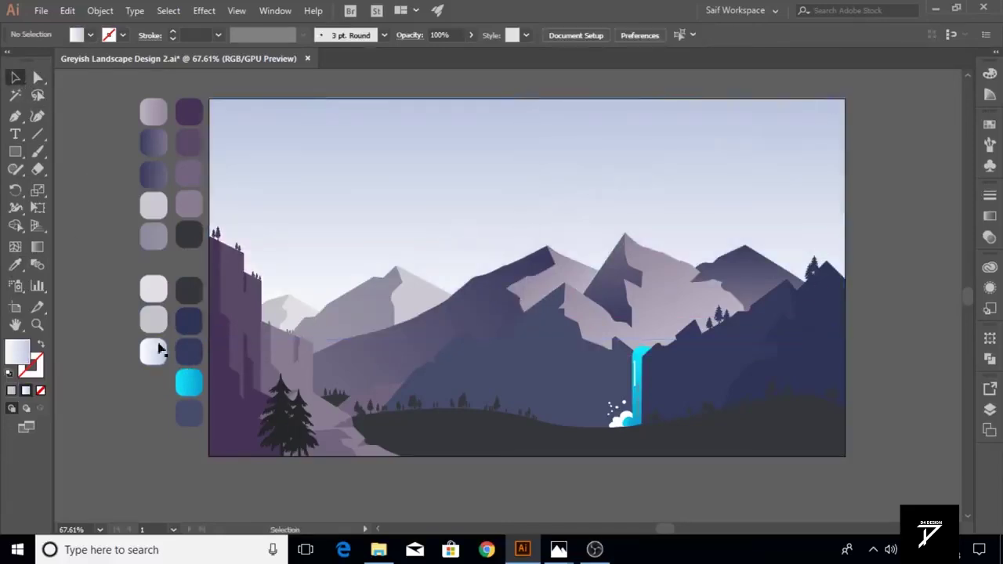
Zoom in and place a copy of a hill pine onto the mountain ridge
{"action": "key", "text": "z"}
{"action": "left_click_drag", "start_coordinate": [405, 335], "coordinate": [491, 325]}
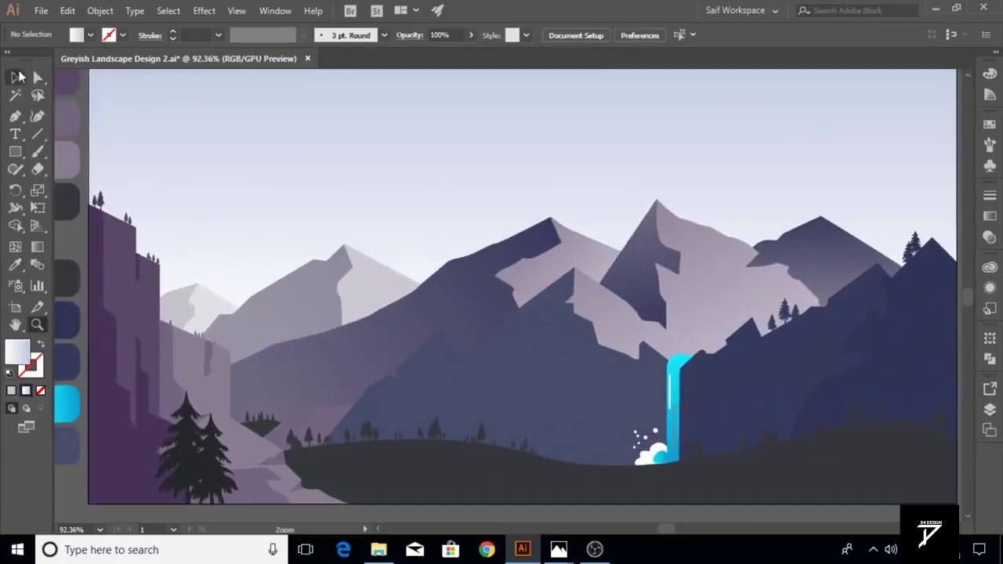
{"action": "left_click", "coordinate": [18, 76]}
{"action": "left_click", "coordinate": [369, 427]}
{"action": "left_click", "coordinate": [36, 324]}
{"action": "left_click", "coordinate": [368, 427]}
{"action": "left_click", "coordinate": [18, 76]}
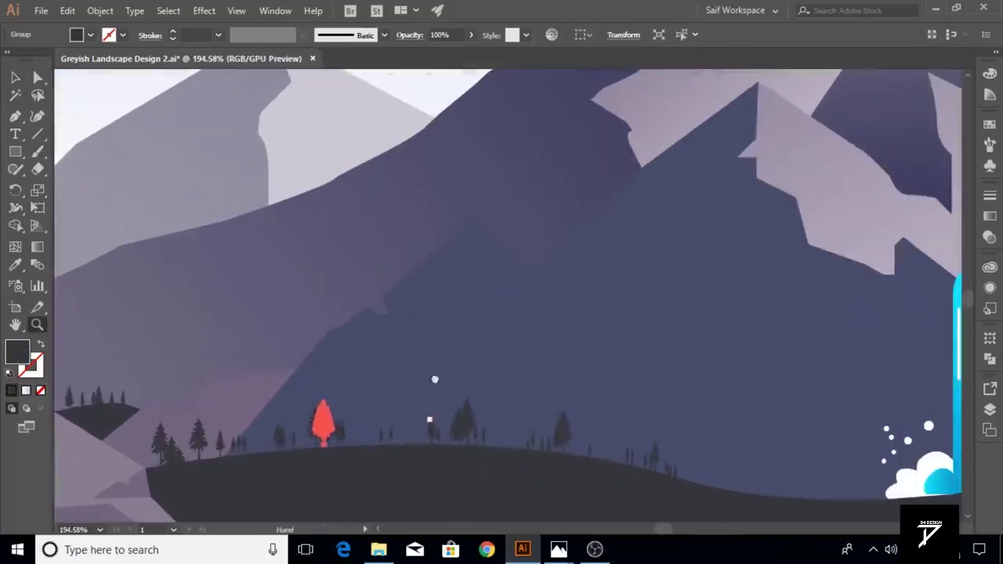
{"action": "left_click_drag", "start_coordinate": [463, 430], "coordinate": [666, 141]}
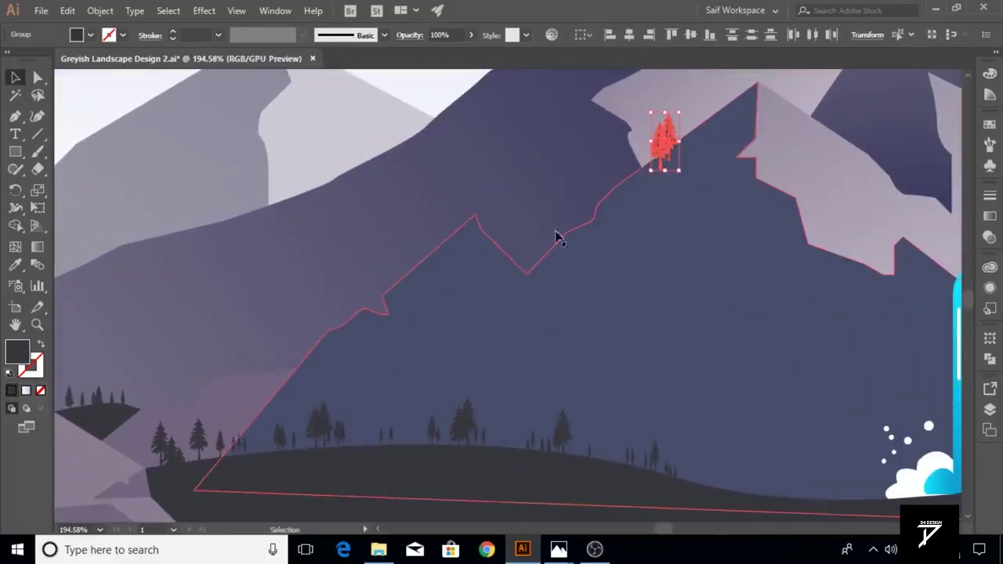
{"action": "key", "text": "ctrl+shift+a"}
Make a crescent in the sky by subtracting one circle from another with Pathfinder Minus Front
{"action": "key", "text": "ctrl+0"}
{"action": "left_click_drag", "start_coordinate": [16, 152], "coordinate": [51, 186]}
{"action": "mouse_move", "coordinate": [365, 138]}
{"action": "left_mouse_down"}
{"action": "mouse_move", "coordinate": [447, 224]}
{"action": "mouse_move", "coordinate": [407, 200]}
{"action": "mouse_move", "coordinate": [439, 196]}
{"action": "left_mouse_up"}
{"action": "key", "text": "v"}
{"action": "left_click", "coordinate": [990, 357]}
{"action": "left_click", "coordinate": [845, 368]}
{"action": "left_click", "coordinate": [954, 338]}
Fill the crescent moon white, shrink it and shift it right
{"action": "left_click", "coordinate": [90, 35]}
{"action": "left_click", "coordinate": [29, 60]}
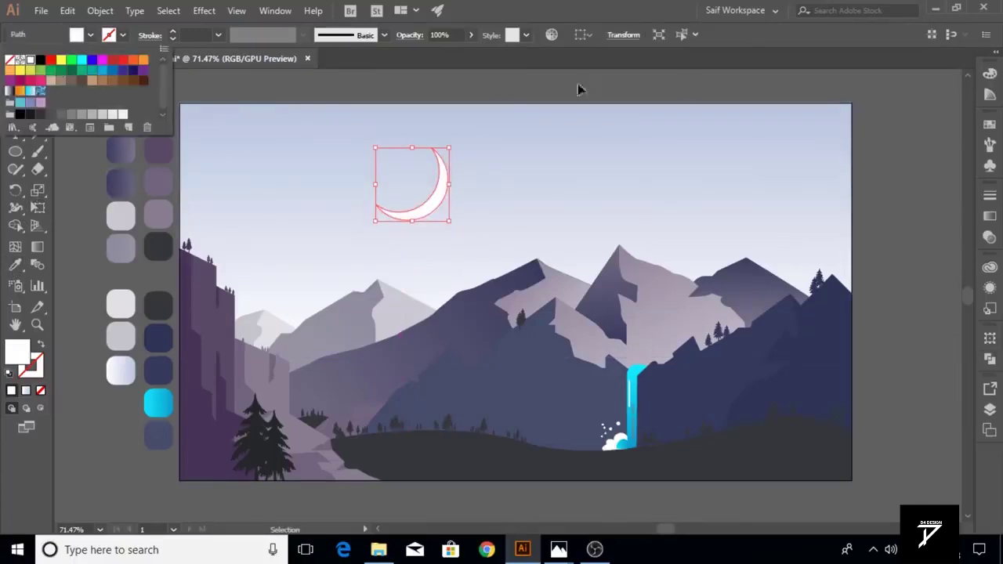
{"action": "mouse_move", "coordinate": [437, 194]}
{"action": "left_mouse_down"}
{"action": "mouse_move", "coordinate": [594, 199]}
{"action": "mouse_move", "coordinate": [593, 223]}
{"action": "mouse_move", "coordinate": [582, 197]}
{"action": "left_mouse_up"}
{"action": "left_click", "coordinate": [870, 196]}
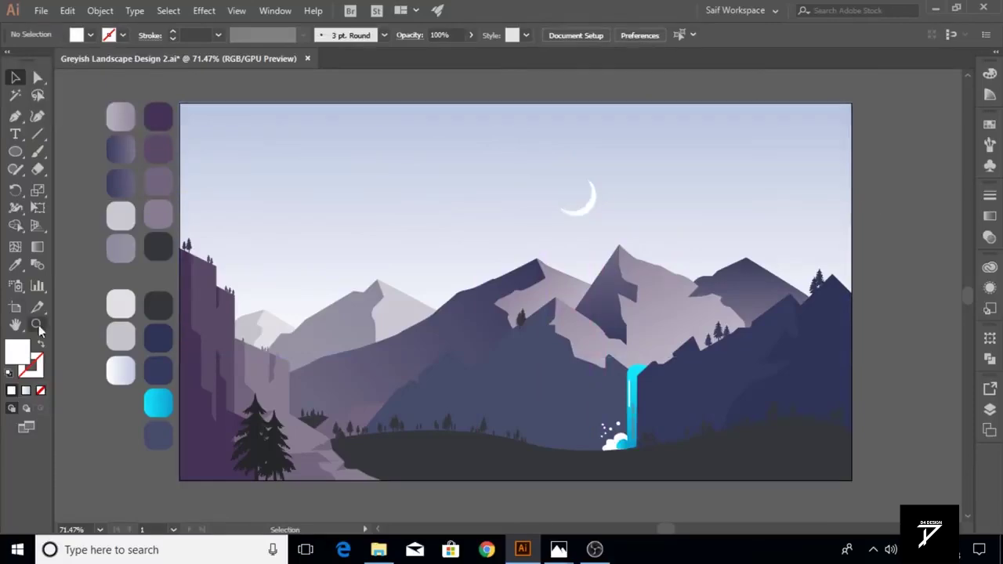